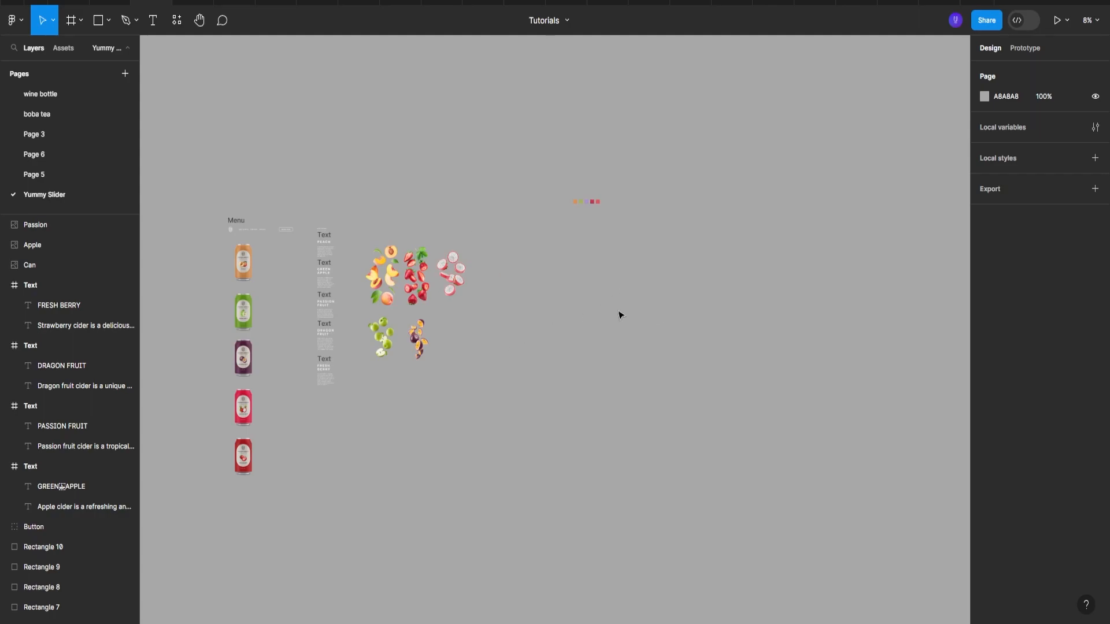
Add a Desktop preset frame (1440 × 1024) and place it on the empty canvas beneath the row of colour swatches.
drag(529, 184, 658, 216)
click(656, 232)
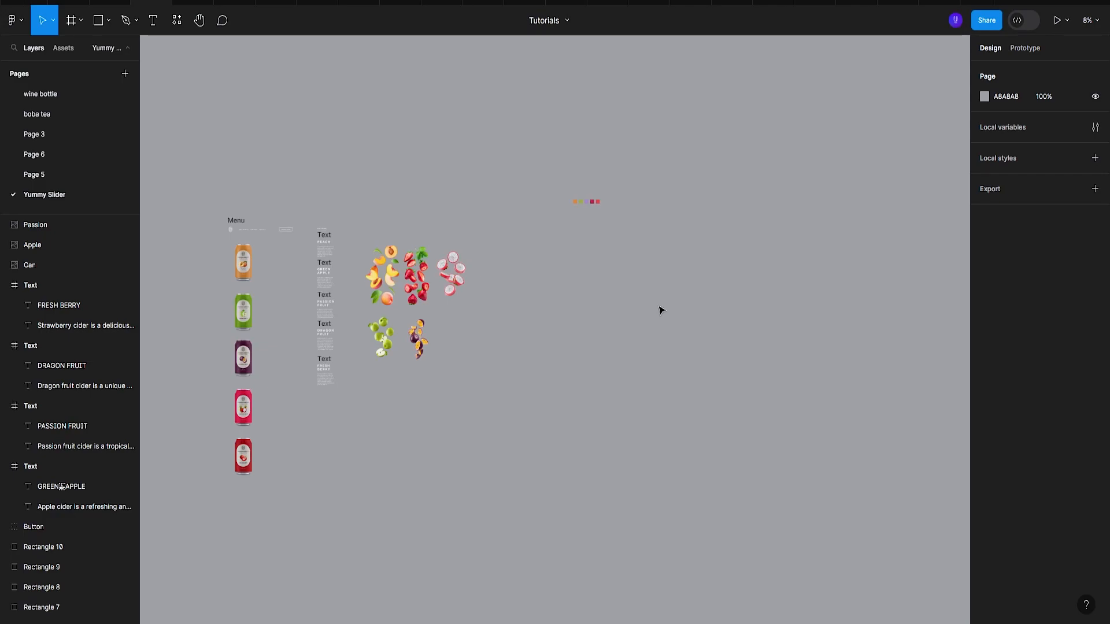
key(f)
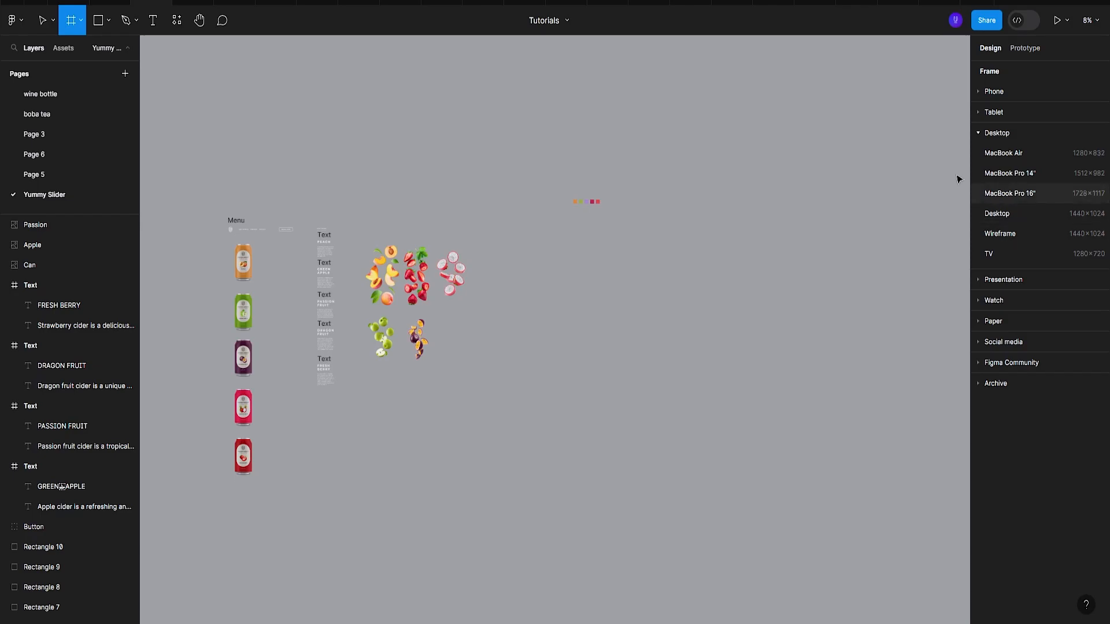
click(1011, 214)
drag(536, 304, 686, 303)
Rename the new desktop frame as Peach.
scroll(595, 286, up, 5)
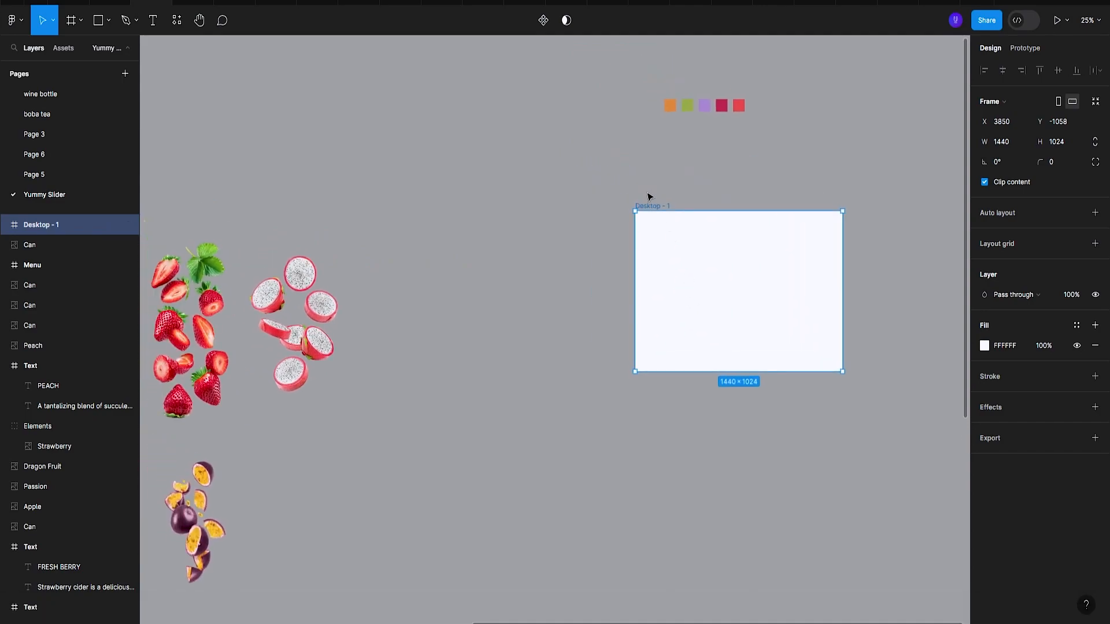
scroll(699, 207, down, 5)
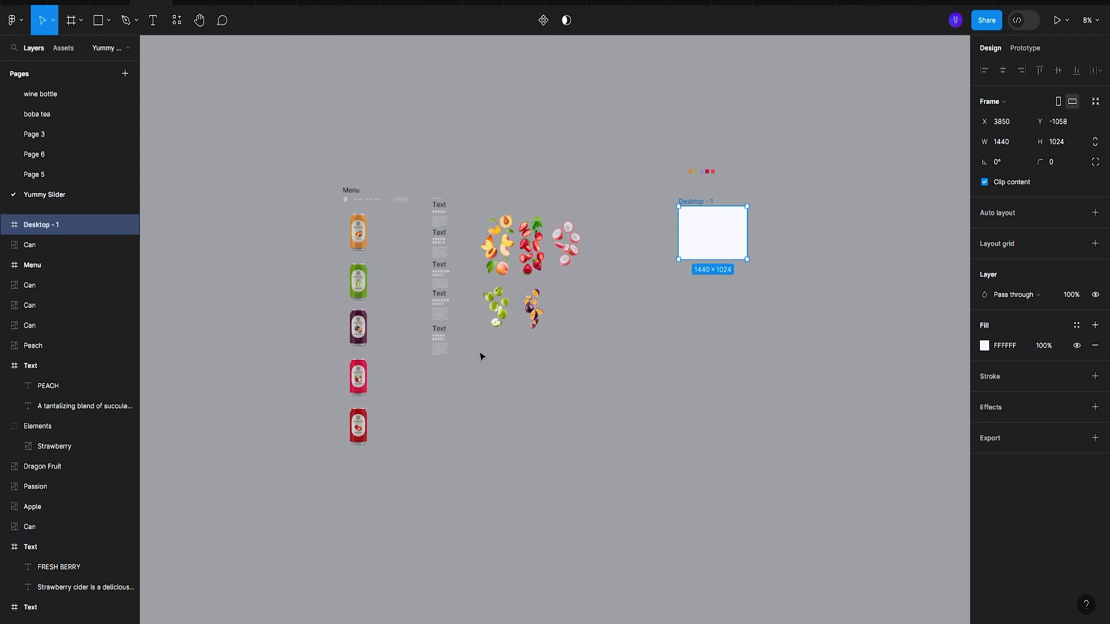
scroll(527, 353, down, 1)
scroll(524, 353, up, 1)
scroll(798, 210, up, 3)
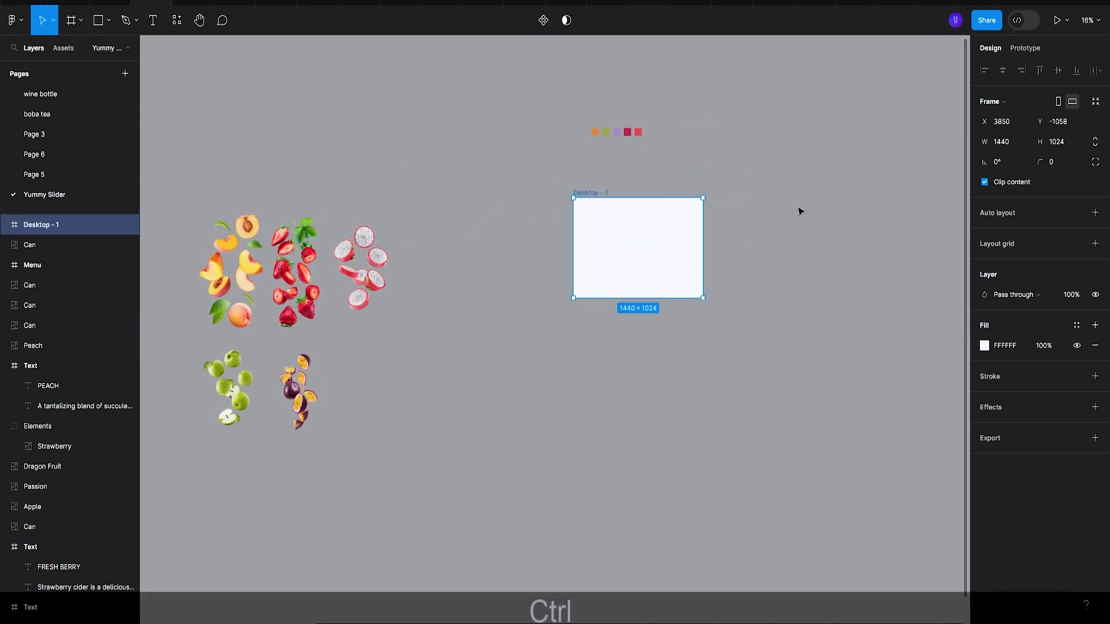
text(Peach)
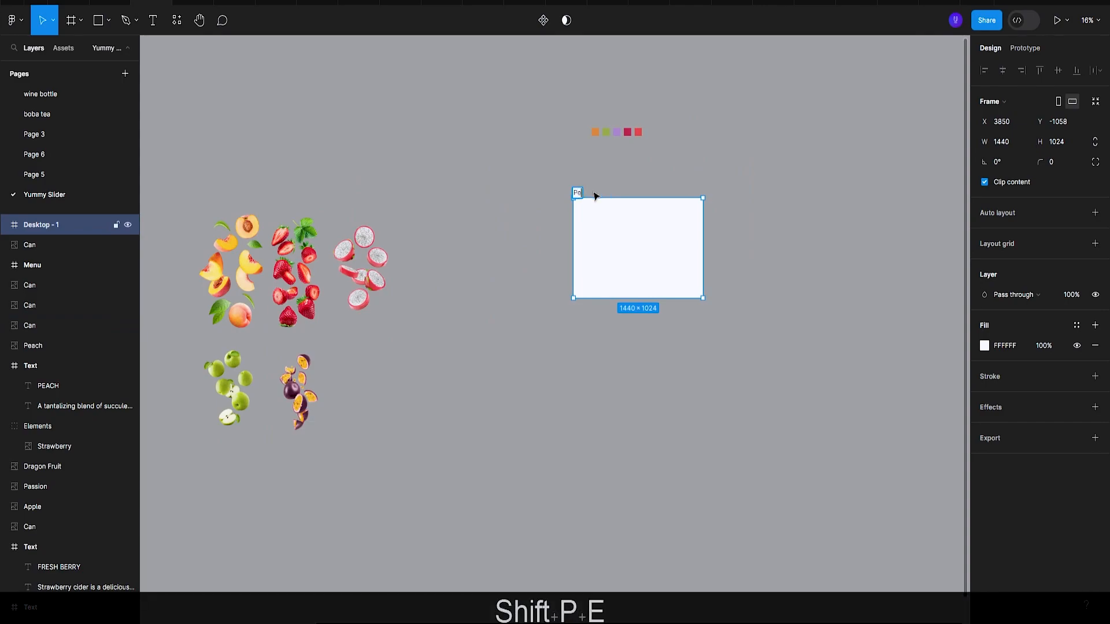
key(Return)
Fill the Peach frame with the orange sampled from the first colour swatch above it.
scroll(595, 195, down, 2)
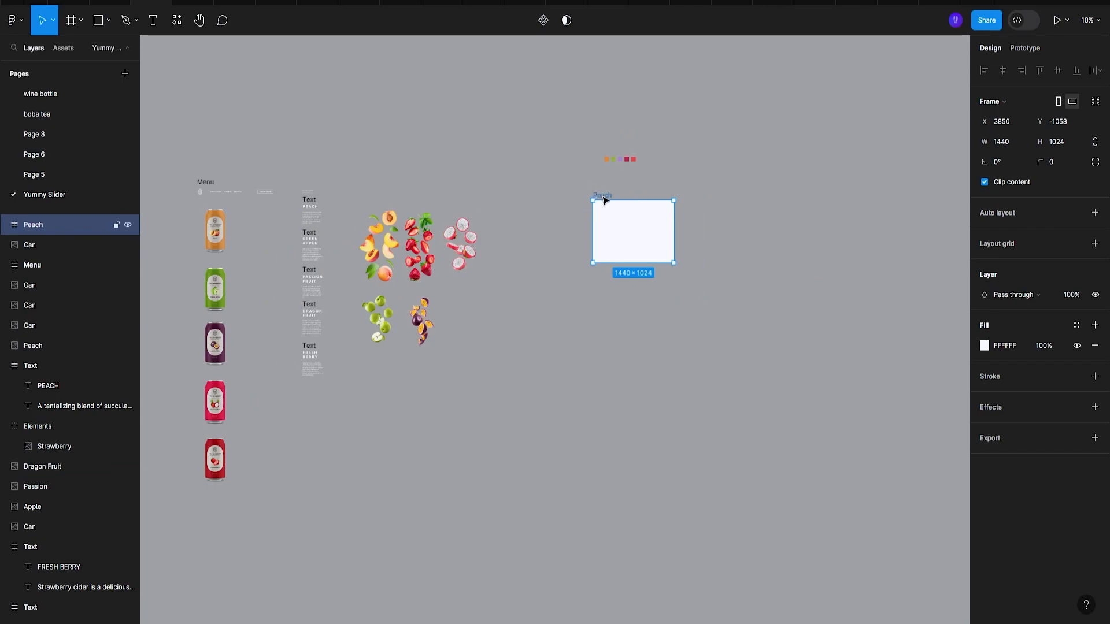
scroll(604, 200, up, 3)
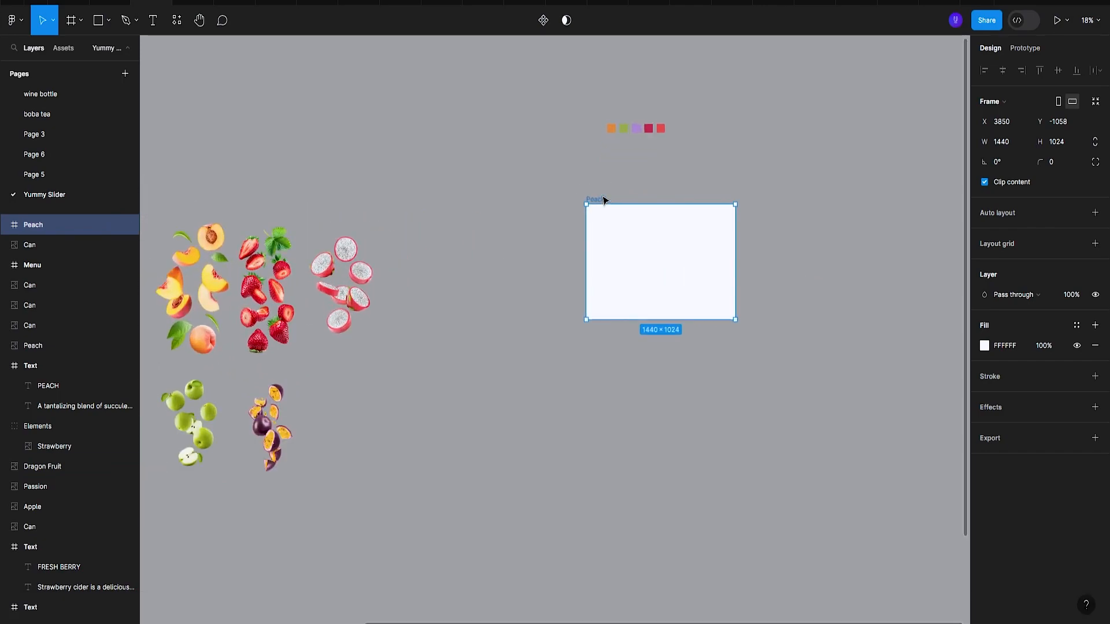
click(984, 346)
click(848, 480)
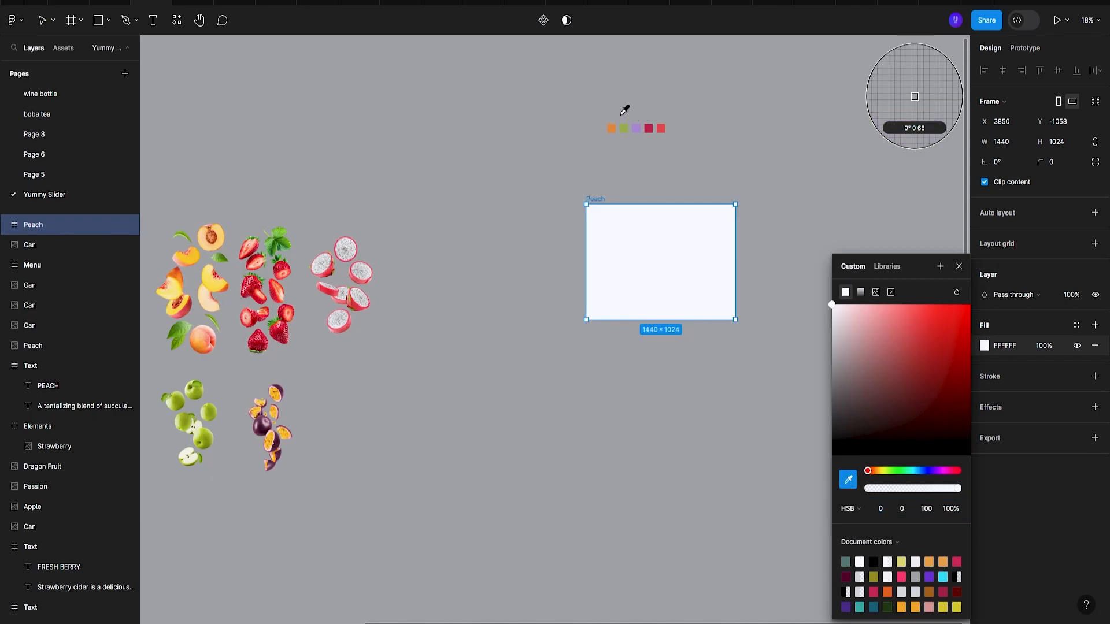
click(612, 127)
click(769, 186)
scroll(768, 185, down, 3)
Set the Peach frame's corner radius to 4.
click(636, 193)
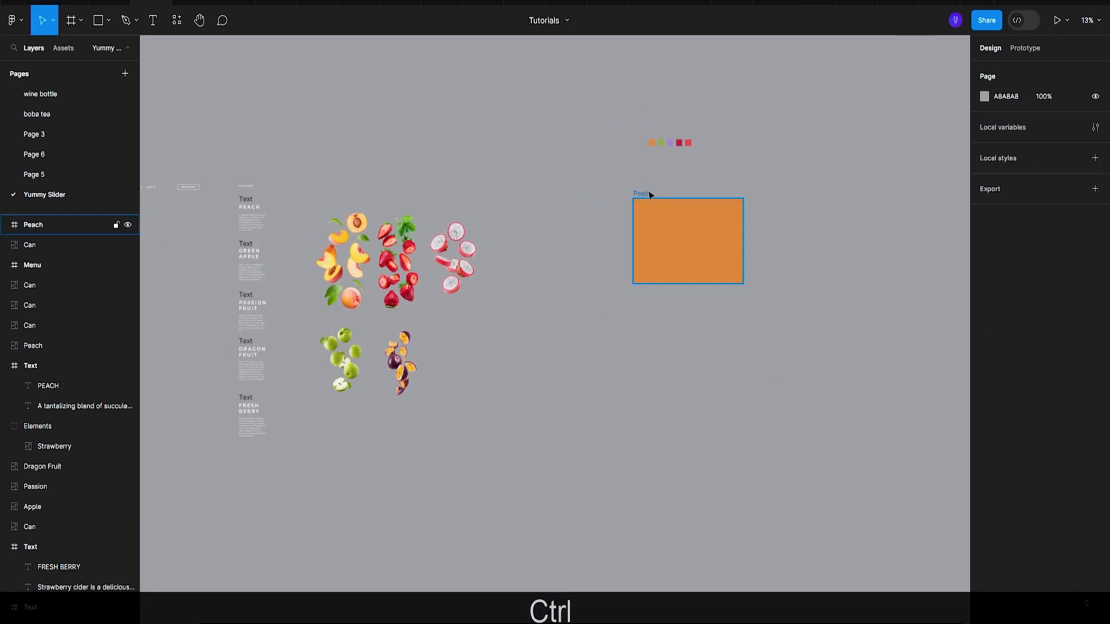
text(4)
key(Return)
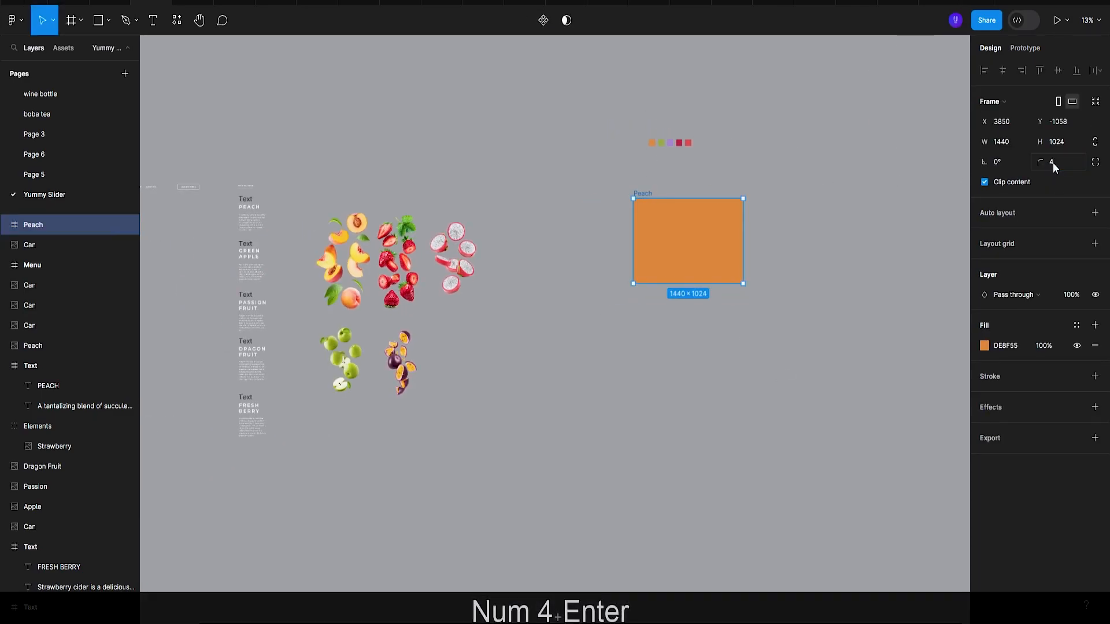
scroll(803, 206, up, 3)
click(755, 228)
click(541, 197)
Move the PEACH text block into the Peach frame's left part and centre it vertically.
scroll(755, 210, down, 3)
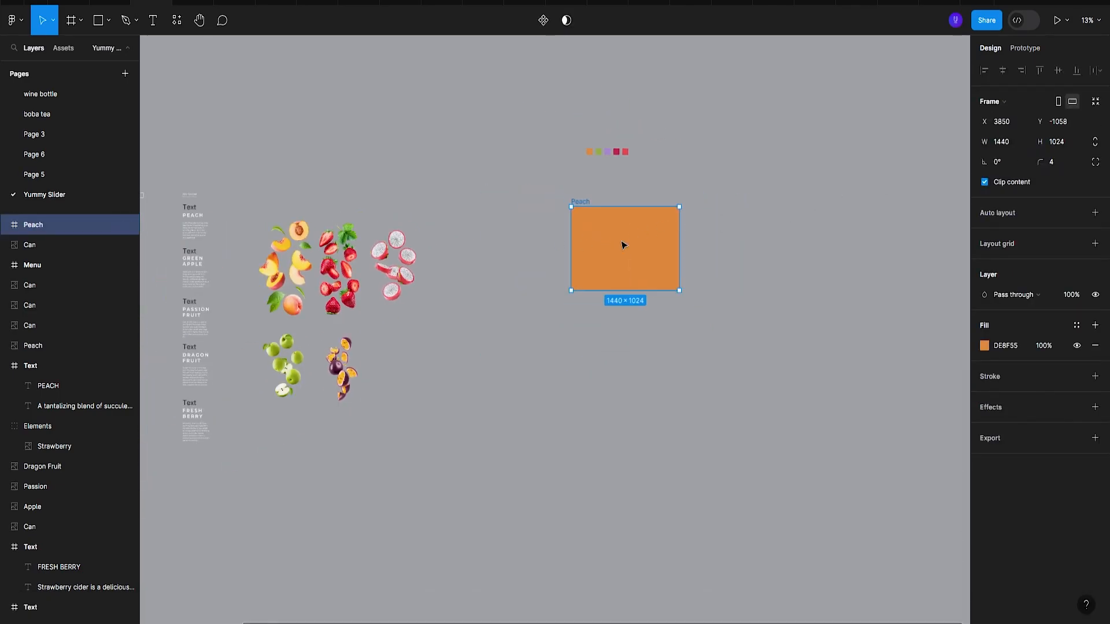
scroll(597, 240, left, 3)
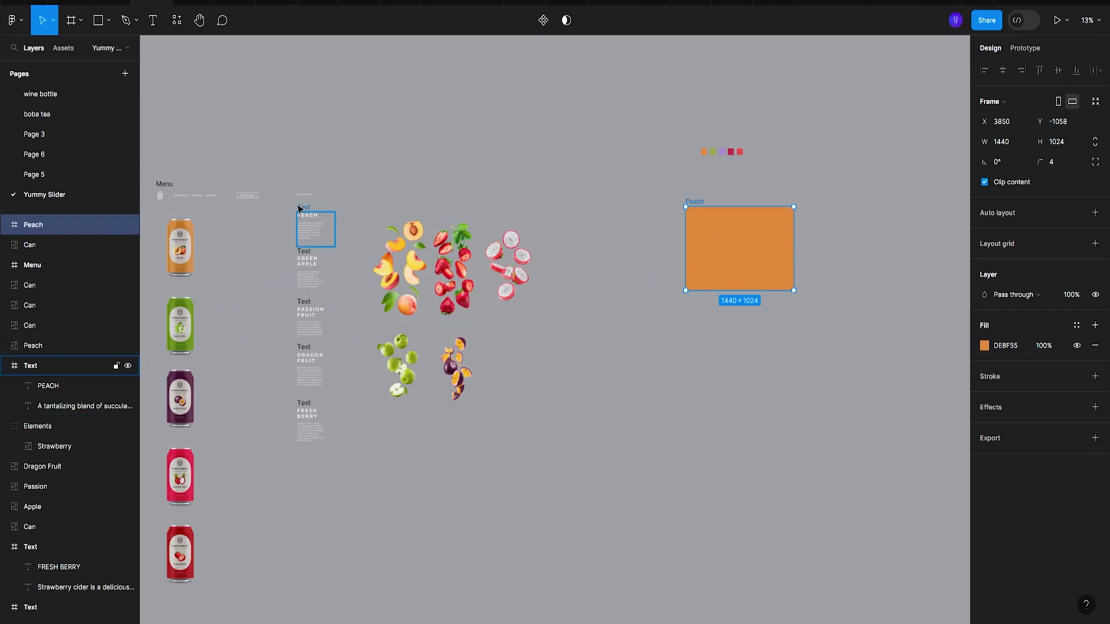
drag(308, 209, 701, 230)
scroll(715, 240, up, 3)
scroll(715, 240, up, 3)
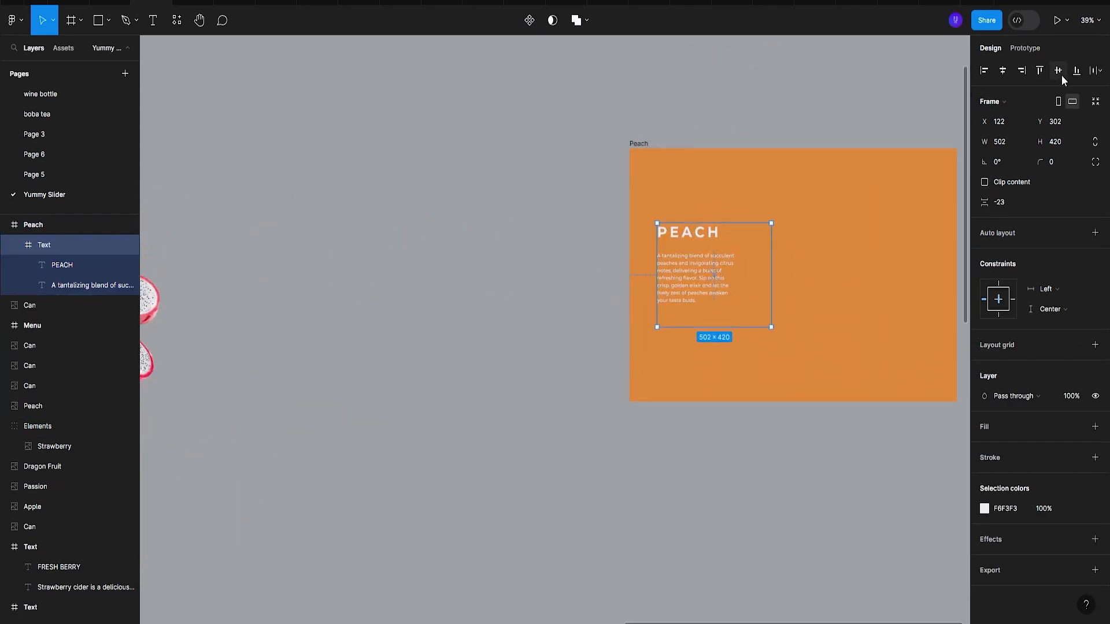
Nudge the PEACH text block leftwards to X 40 within the frame.
key(shift+Left)
key(shift+Left)
key(shift+Left)
key(shift+Left)
key(shift+Left)
key(shift+Left)
key(shift+Left)
key(Left)
key(Left)
key(shift+Left)
key(shift+Left)
key(shift+Right)
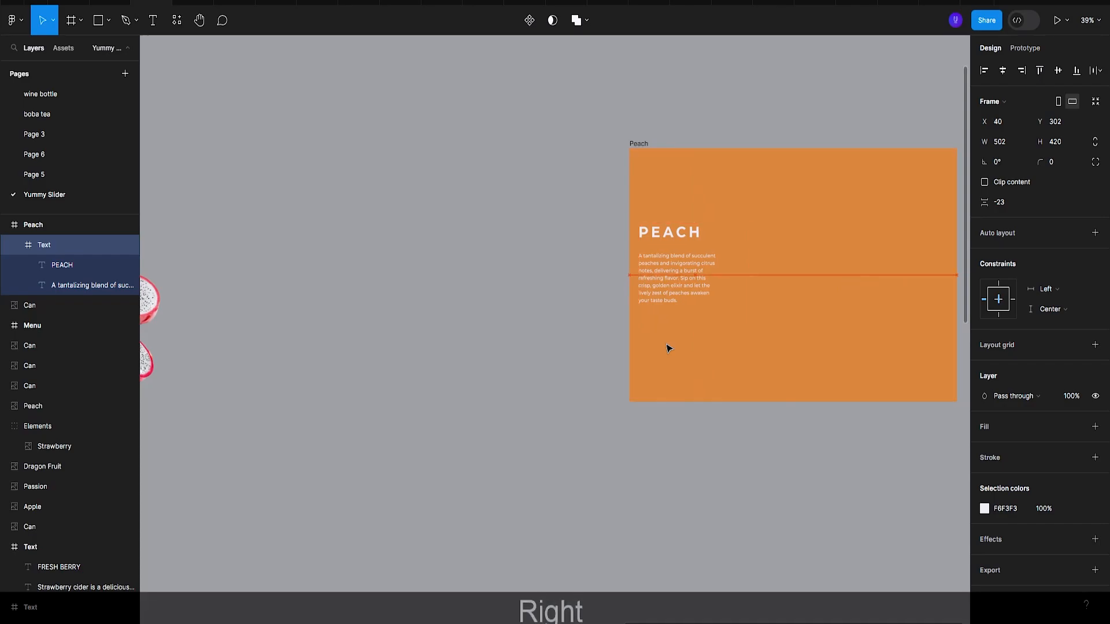
Bring the Menu bar across the canvas and place it inside the Peach frame above the text block.
scroll(669, 348, down, 3)
scroll(705, 344, down, 3)
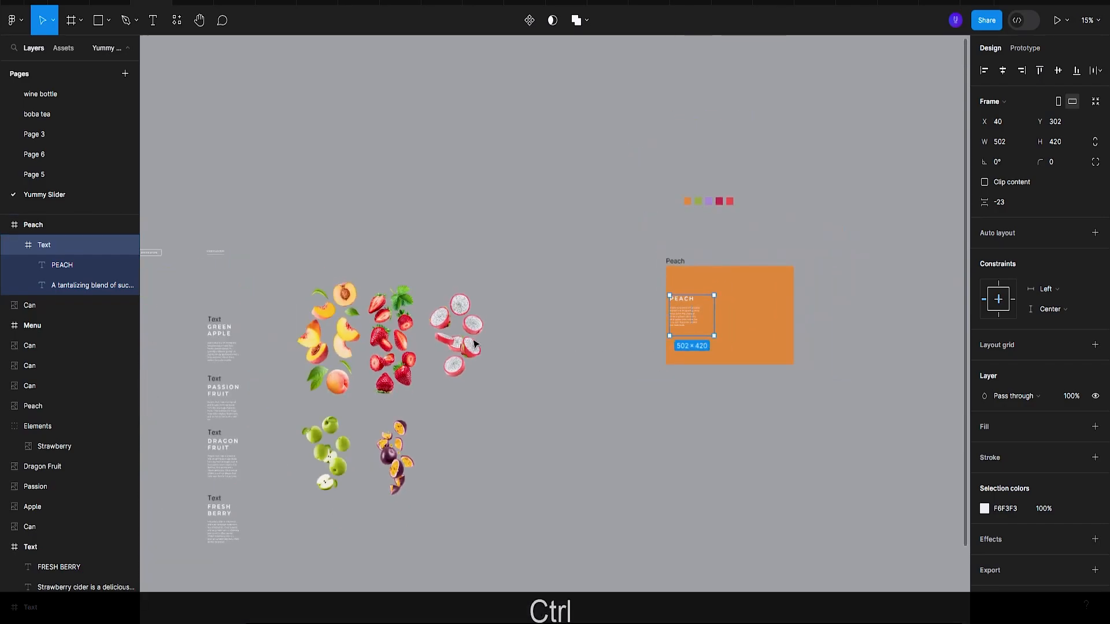
scroll(488, 347, left, 3)
drag(234, 242, 737, 178)
scroll(745, 177, up, 5)
drag(731, 279, 598, 209)
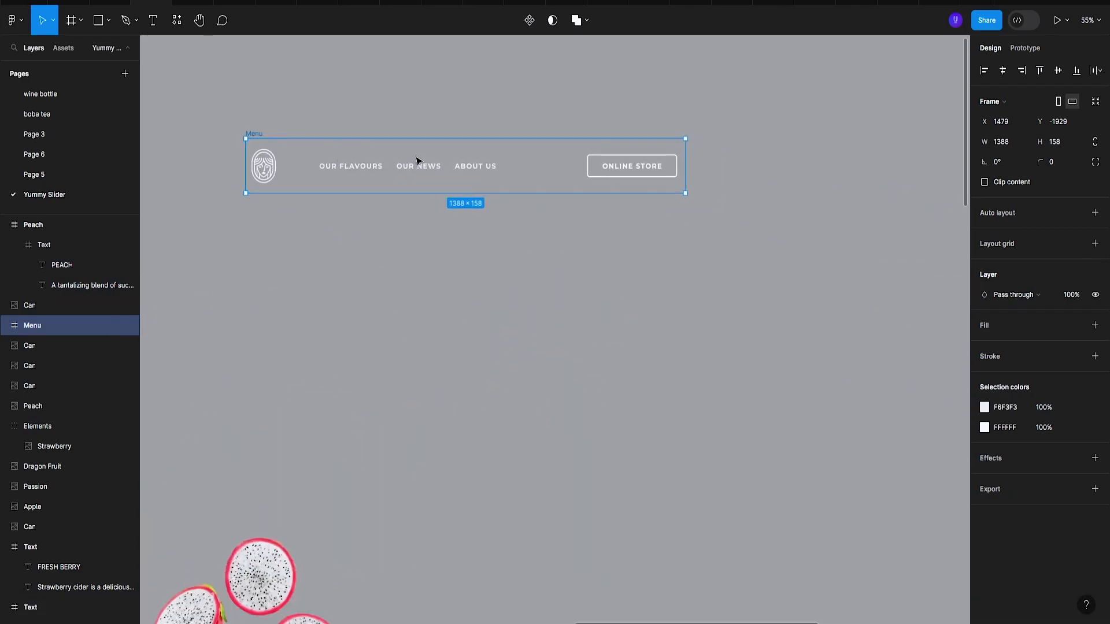
scroll(254, 134, down, 3)
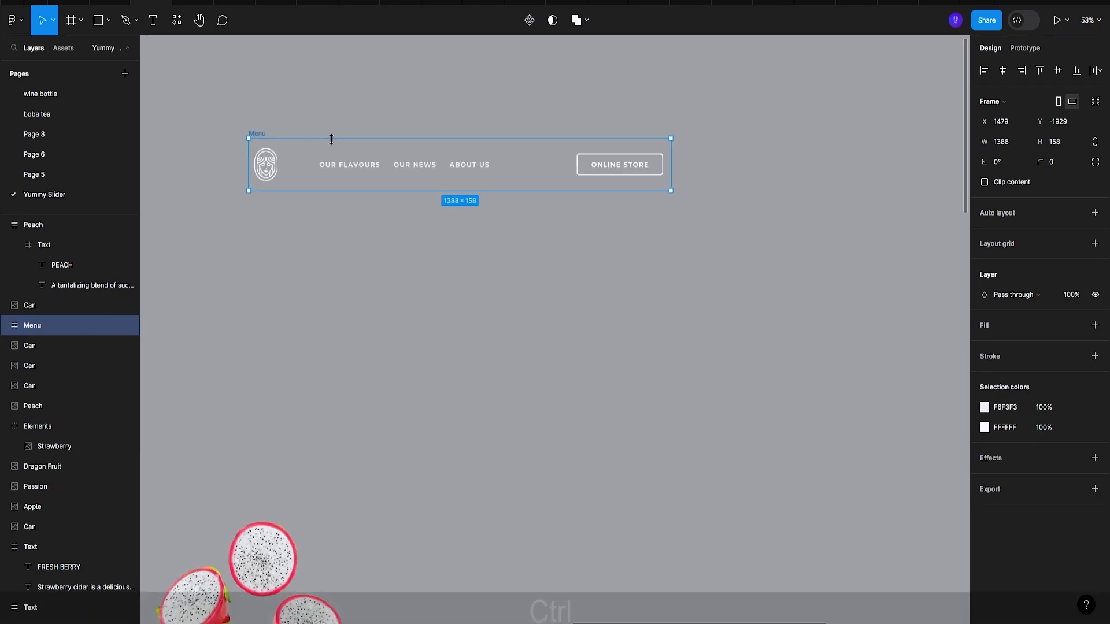
drag(289, 133, 788, 325)
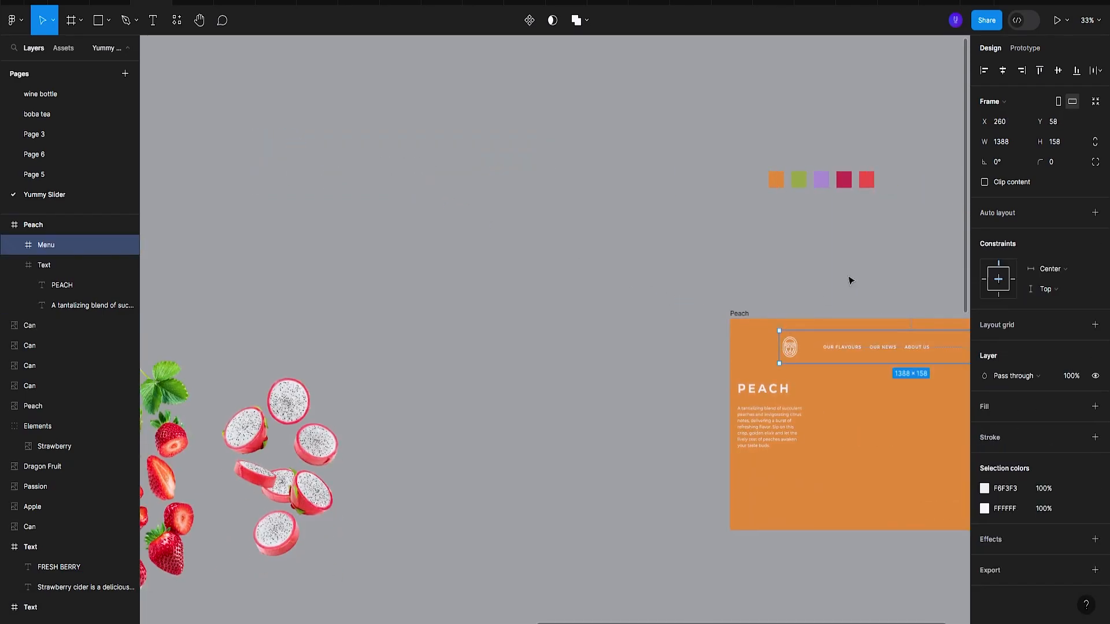
Centre the Menu bar horizontally in the Peach frame and align it to the frame's top edge.
click(1001, 79)
click(1038, 70)
scroll(679, 288, right, 3)
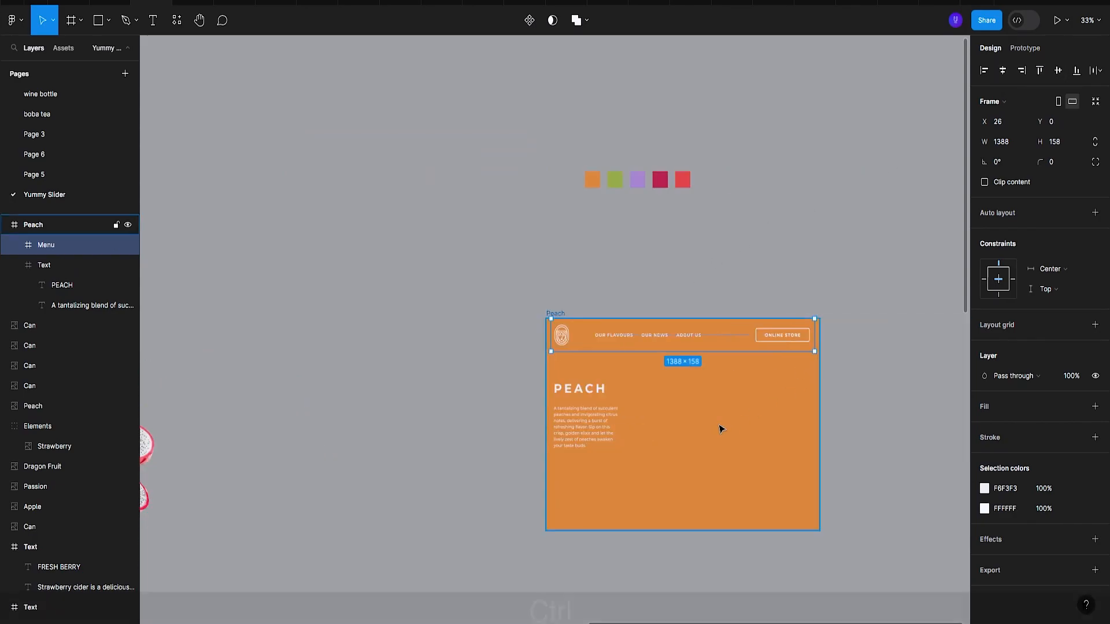
scroll(720, 429, down, 3)
click(798, 445)
scroll(751, 375, down, 2)
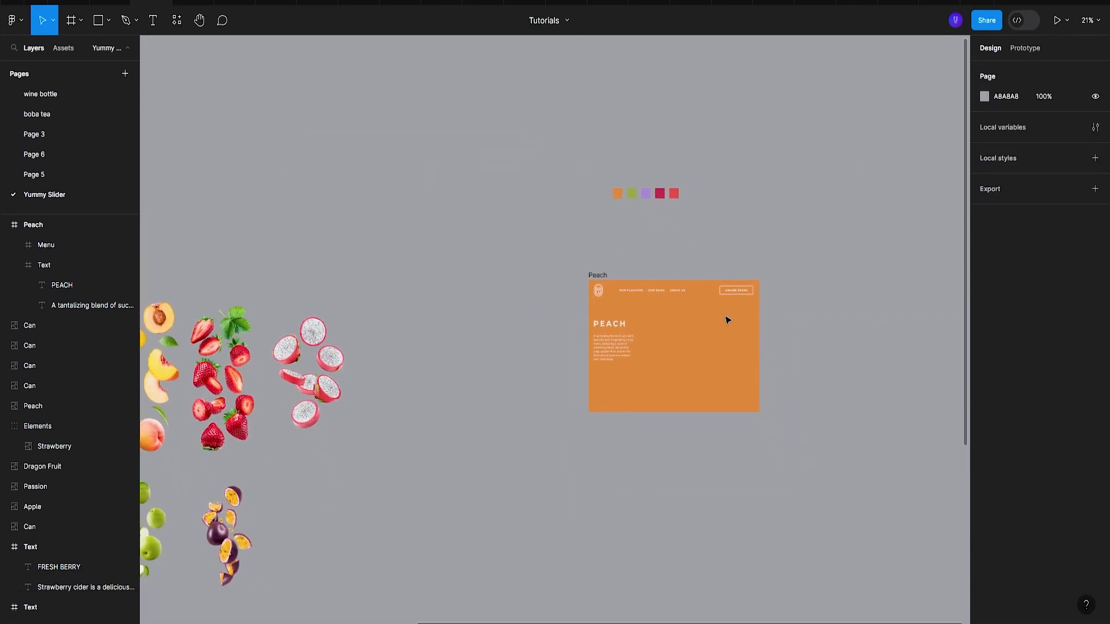
Move the VIEW FLAVOUR button group into the Peach frame directly beneath the text block, at X 40 and Y 722.
click(678, 292)
scroll(798, 347, left, 3)
scroll(590, 347, down, 5)
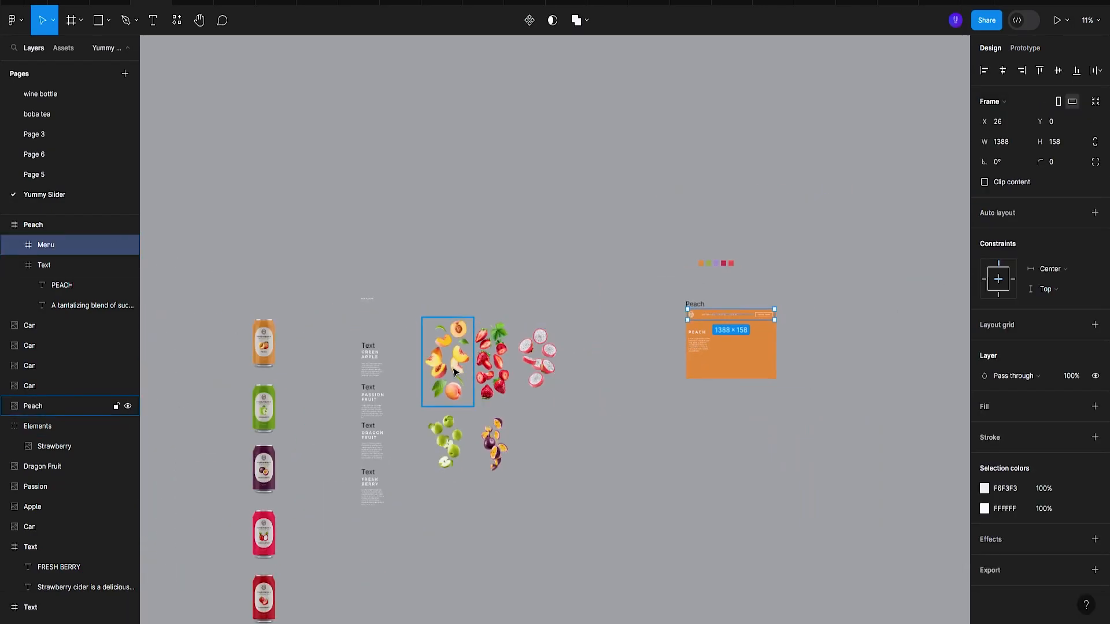
click(455, 371)
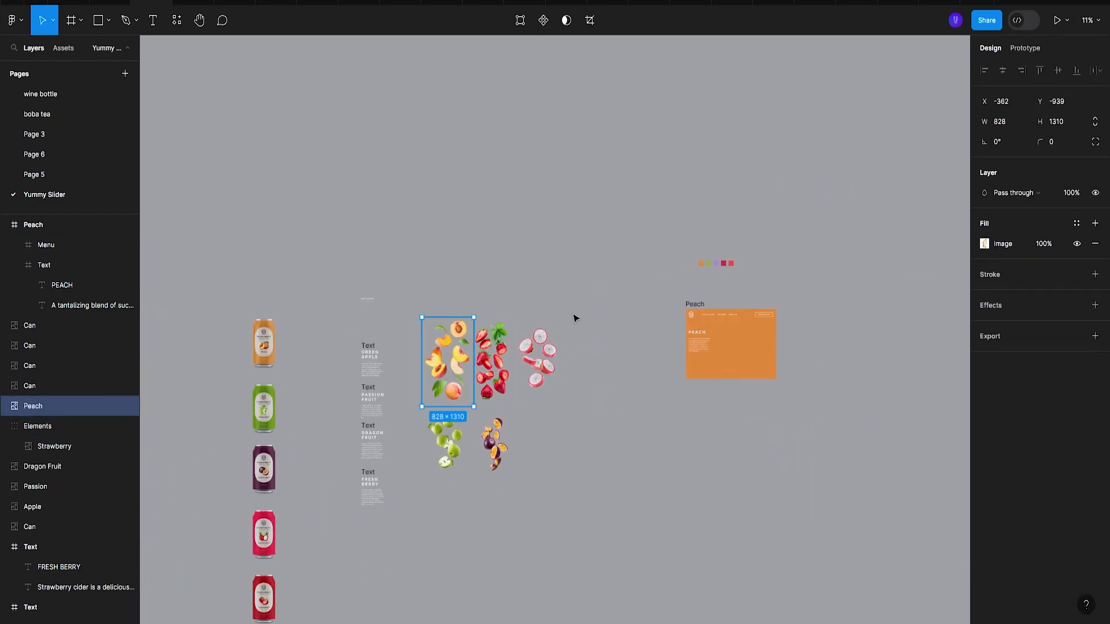
click(363, 298)
scroll(366, 301, up, 5)
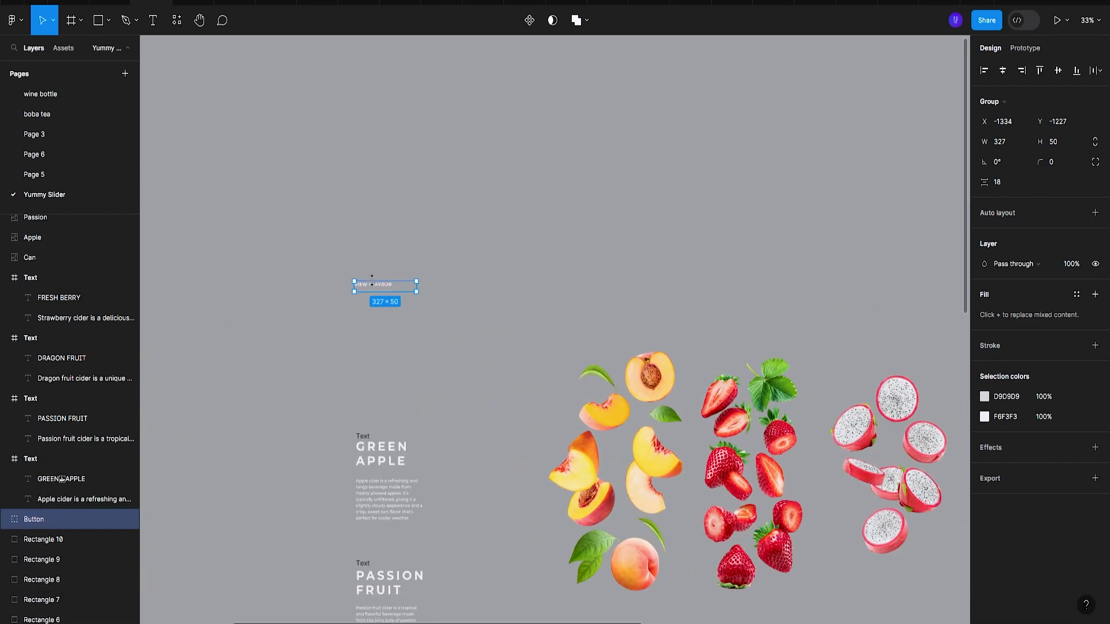
drag(386, 290, 830, 375)
scroll(830, 379, down, 3)
drag(822, 436, 492, 421)
drag(482, 354, 662, 419)
scroll(662, 419, up, 5)
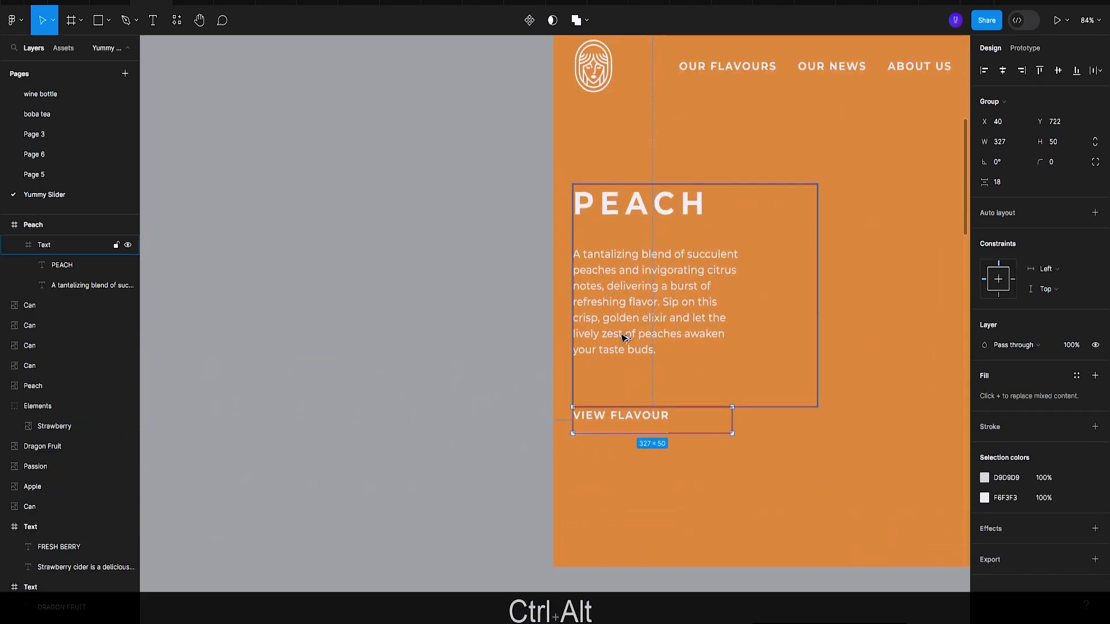
Nudge the VIEW FLAVOUR button down to Y 730.
key(Down)
key(Down)
key(alt+Down)
key(alt+Down)
key(alt+Down)
key(Down)
key(Down)
key(Down)
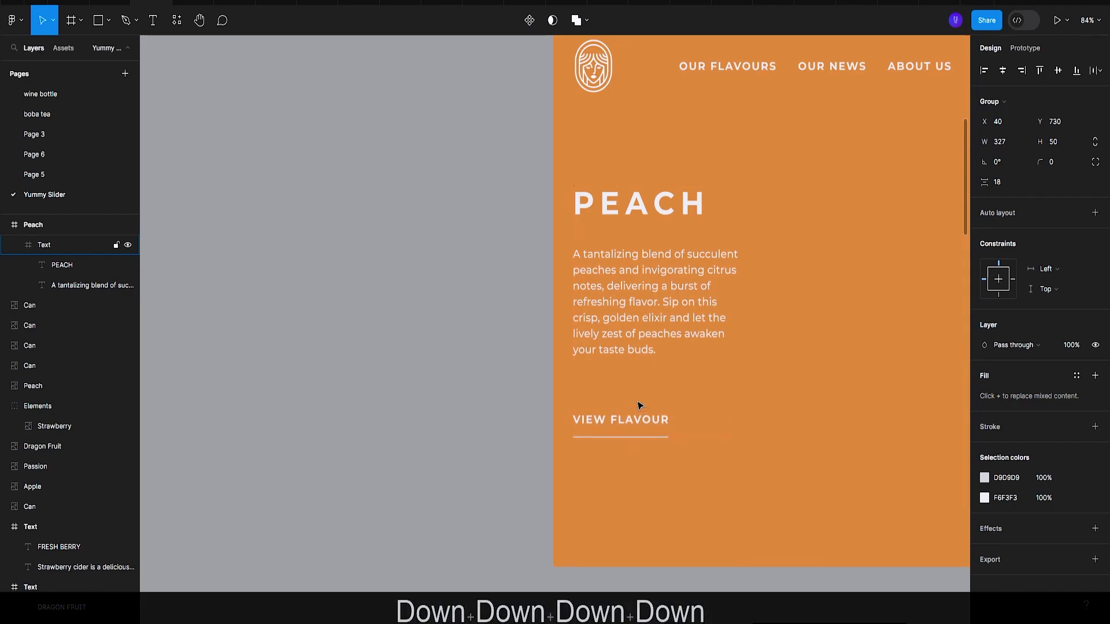
Move the whole Peach frame leftwards and slightly up on the canvas, to X 3493 and Y -1082.
scroll(641, 408, down, 3)
scroll(653, 405, right, 3)
scroll(662, 403, down, 3)
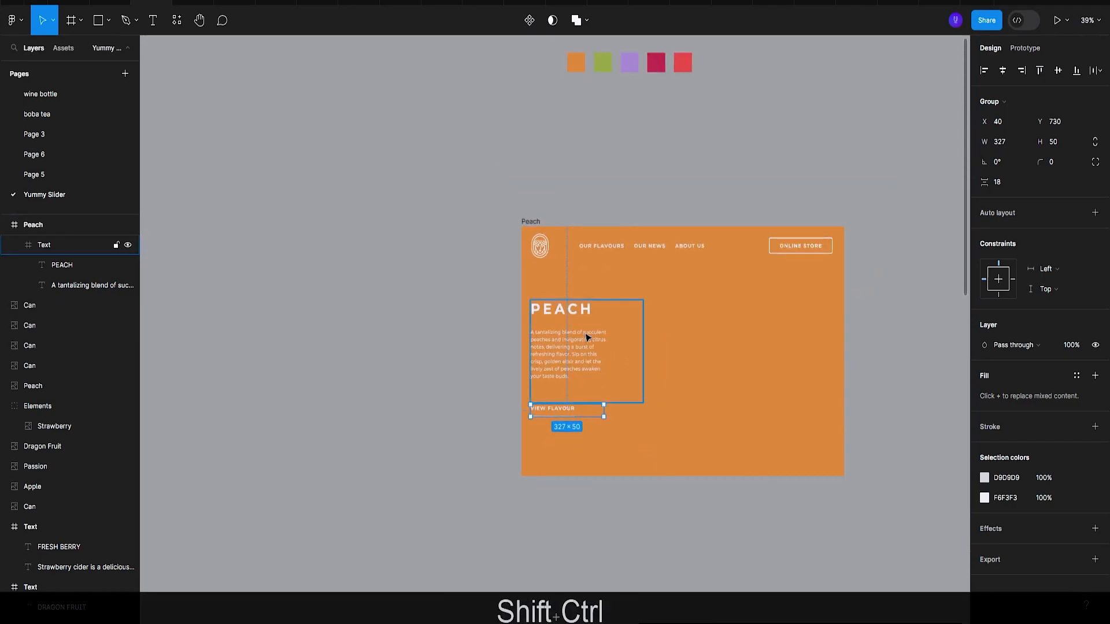
click(530, 221)
scroll(531, 222, down, 3)
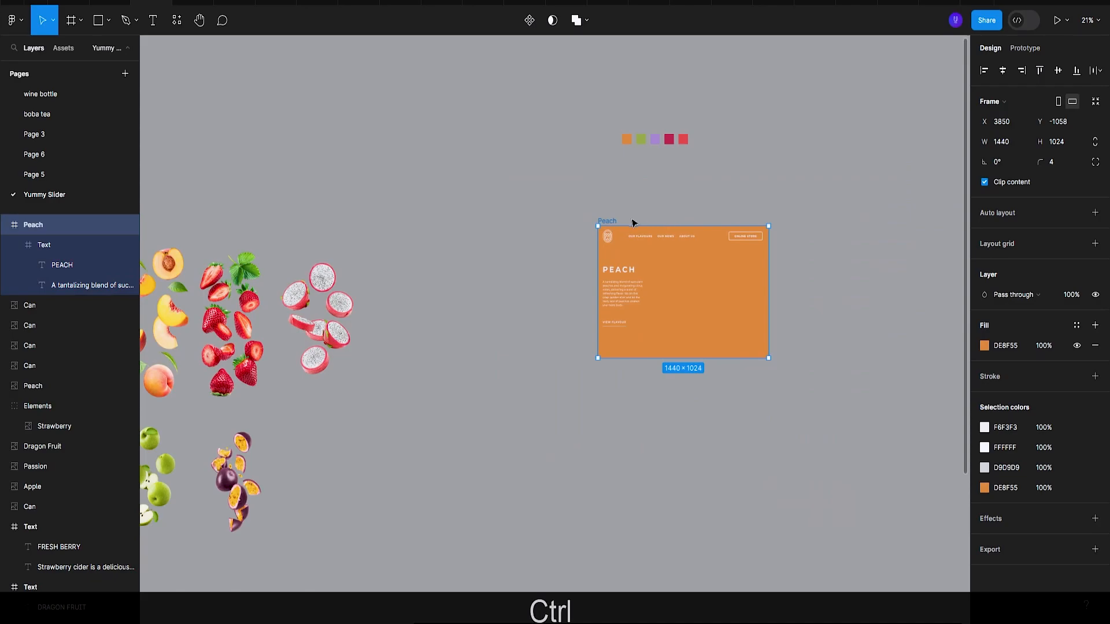
drag(580, 222, 573, 219)
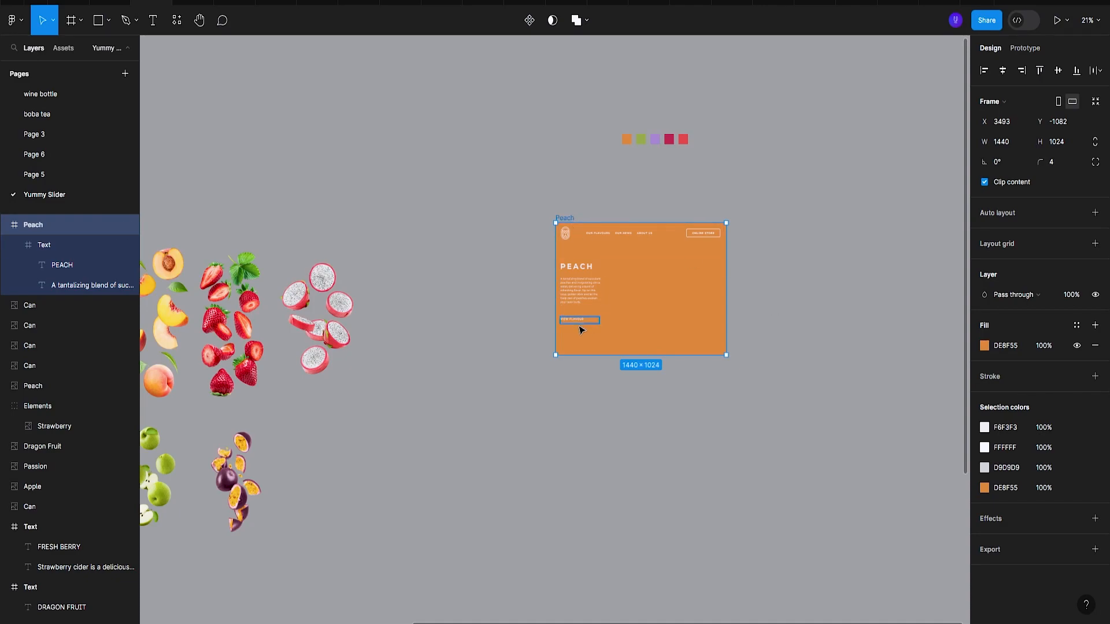
Run the Iconsax plugin, search for "arrow", and place the Bold circled down-arrow icon beneath the VIEW FLAVOUR button.
key(ctrl+p)
click(759, 306)
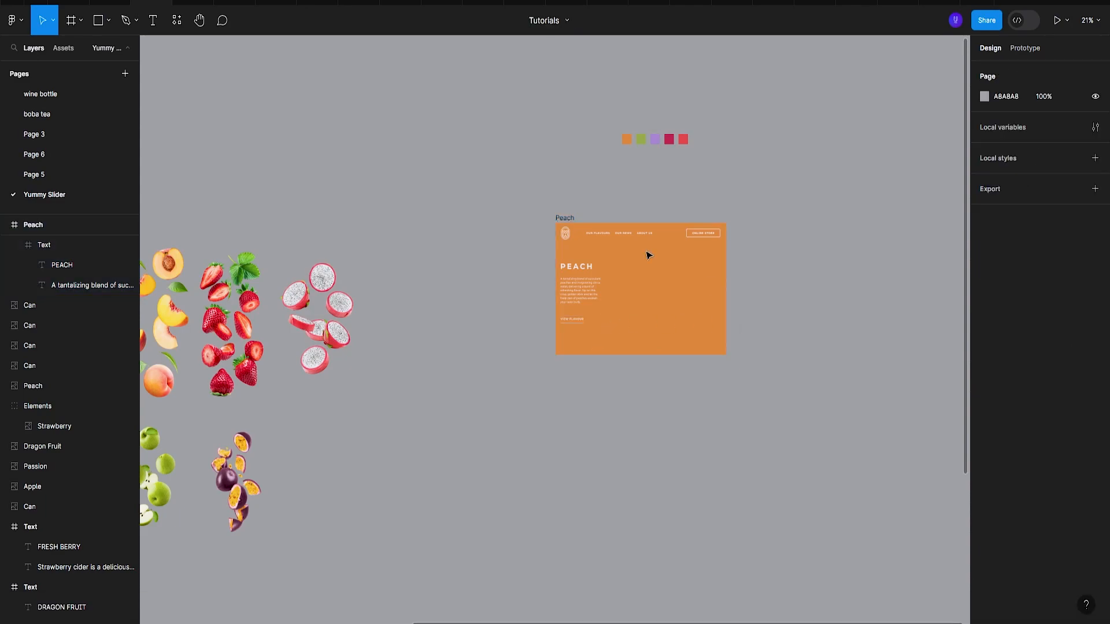
click(183, 27)
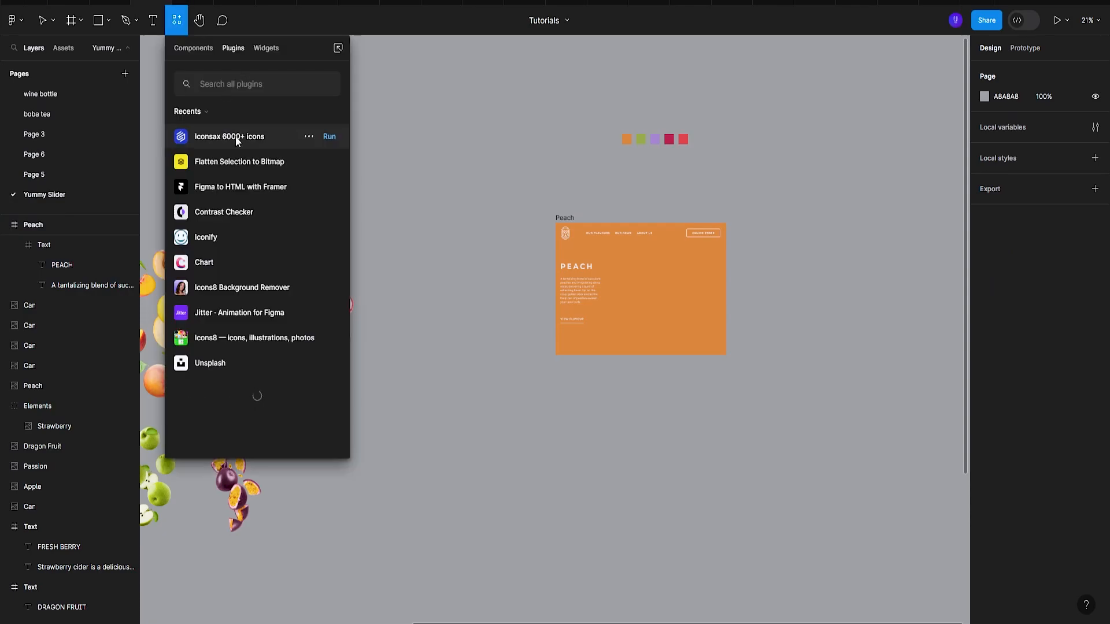
click(328, 137)
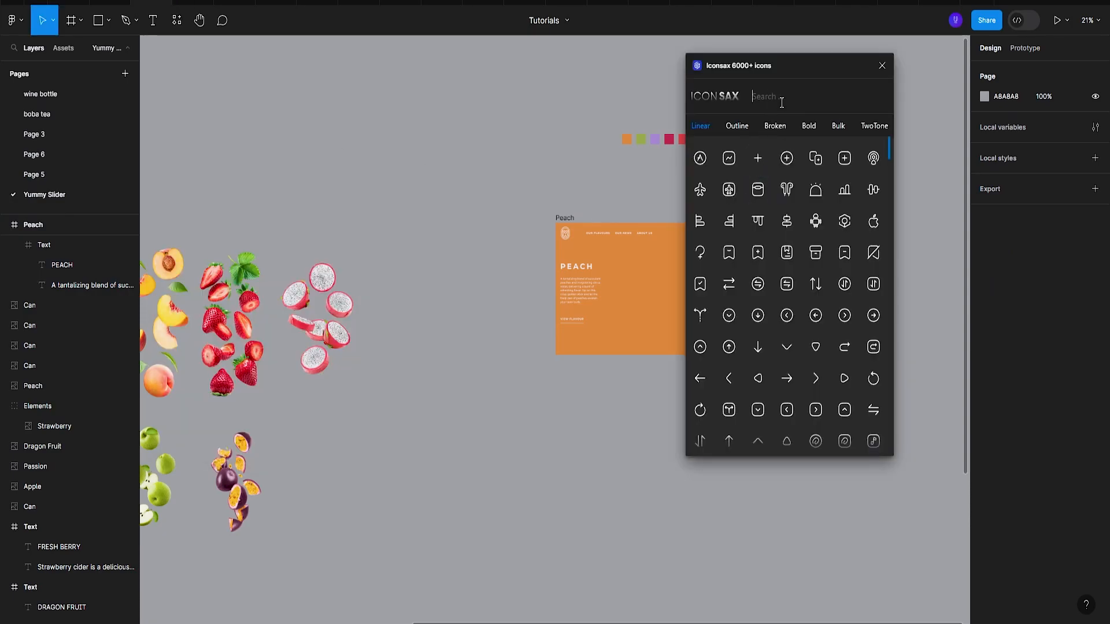
text(arrow)
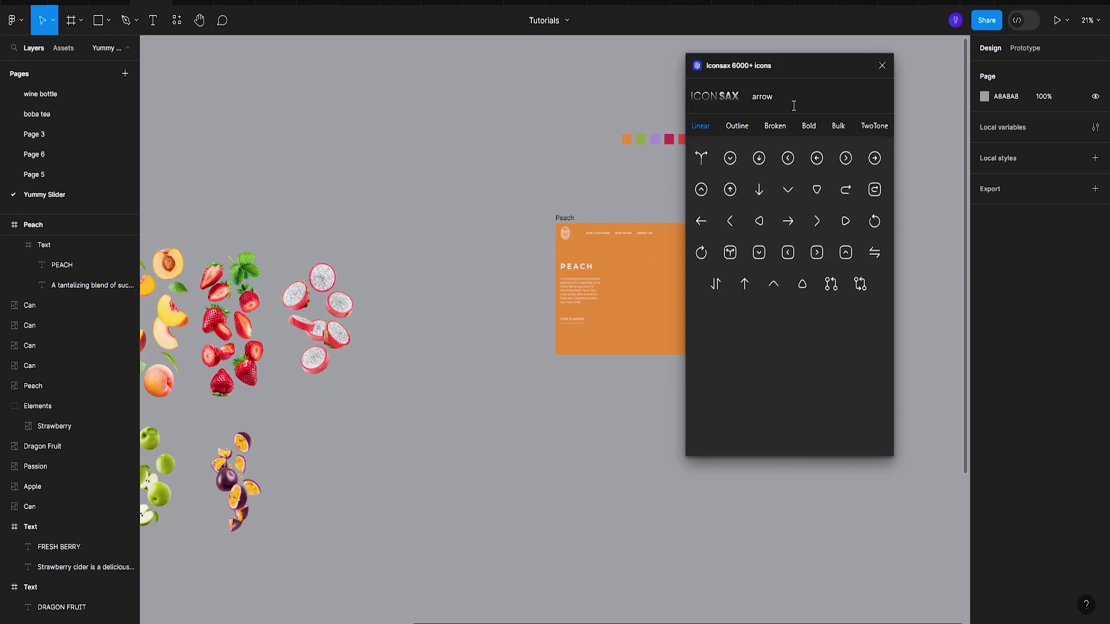
click(809, 126)
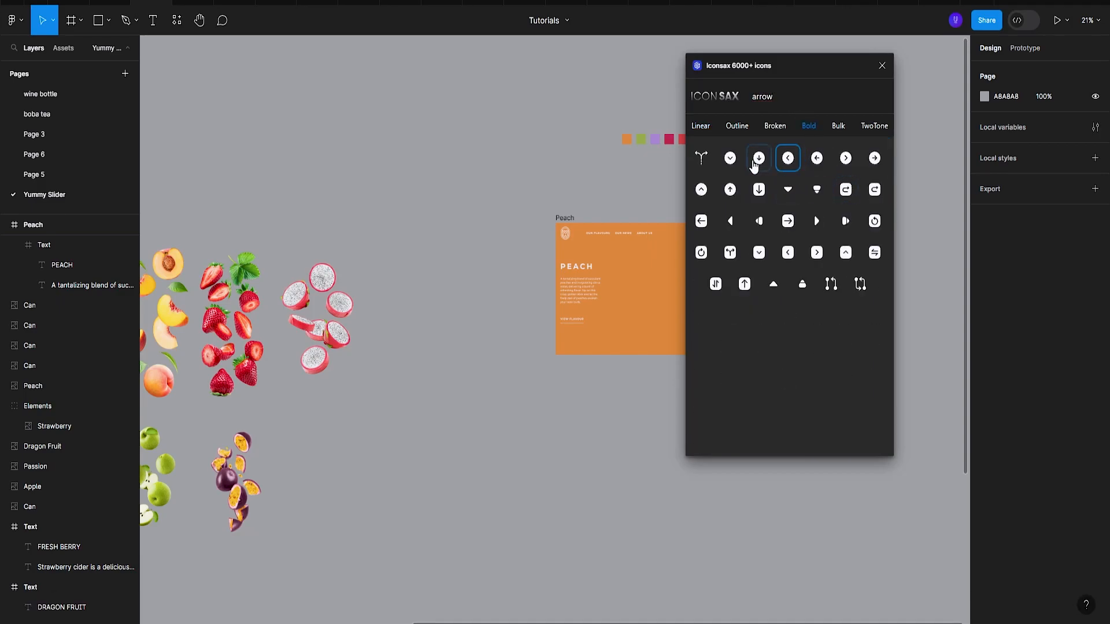
drag(783, 162, 573, 333)
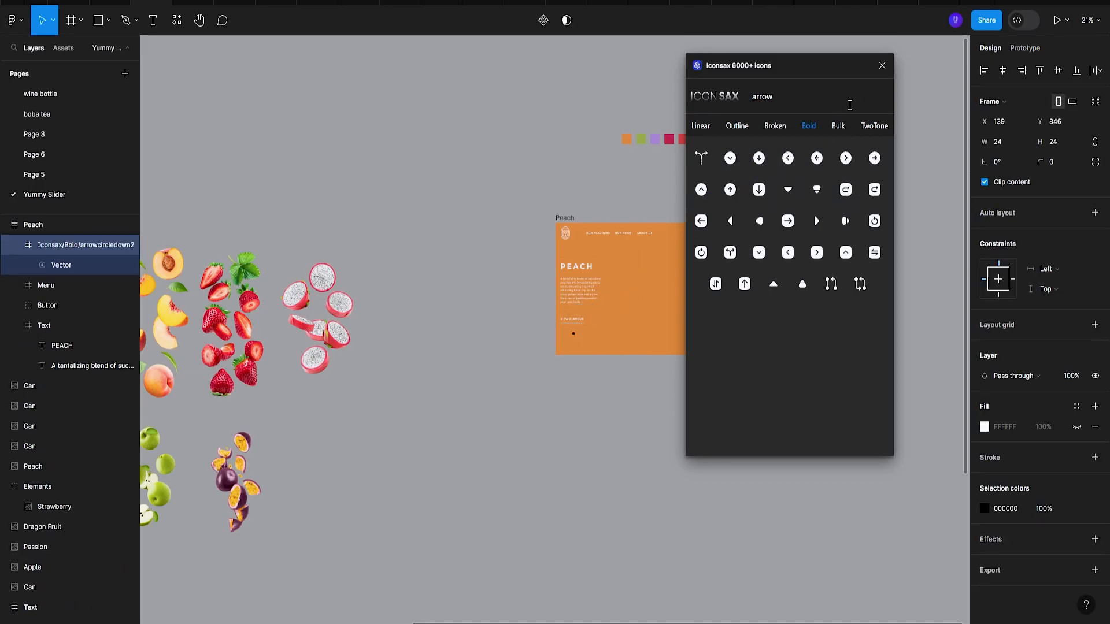
Close the Iconsax plugin and resize the down-arrow icon proportionally to 60 × 60.
click(883, 67)
scroll(577, 339, up, 10)
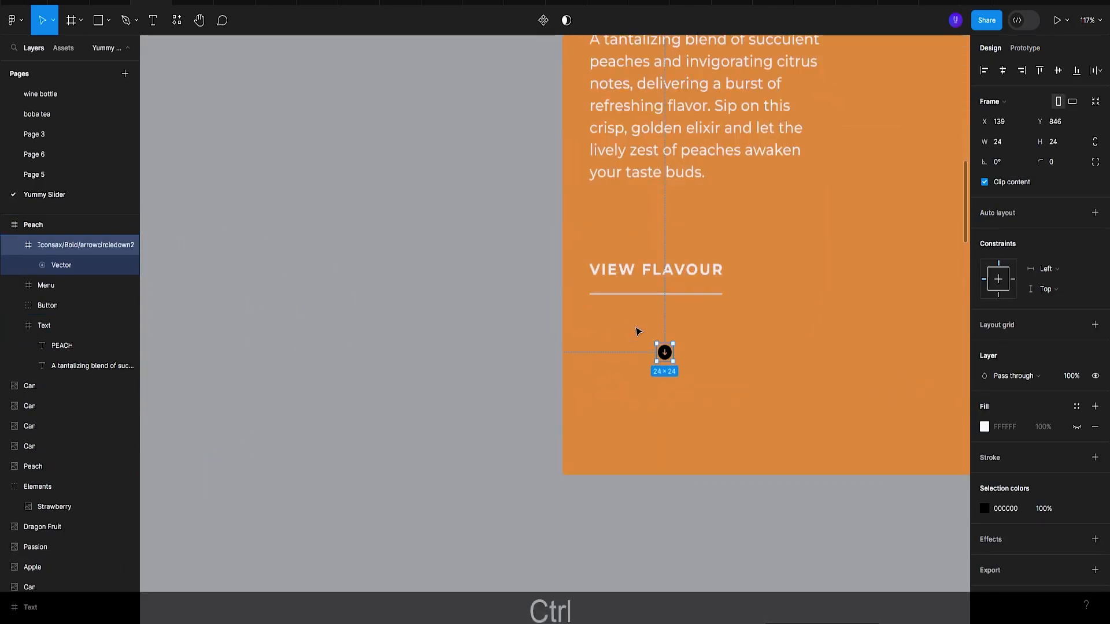
scroll(627, 353, right, 5)
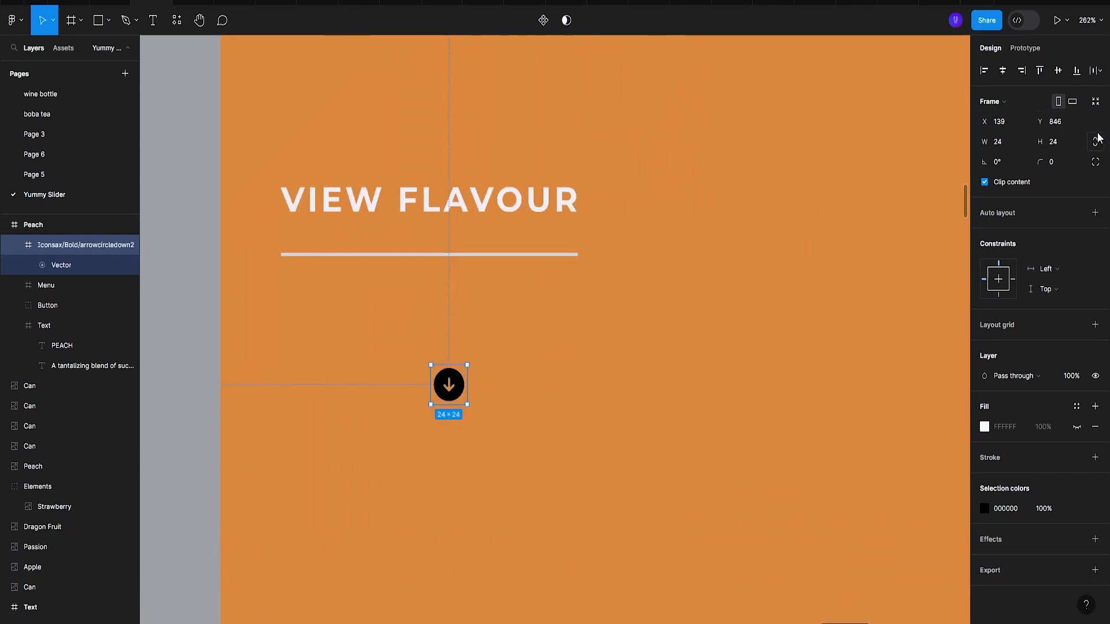
text(60)
key(Return)
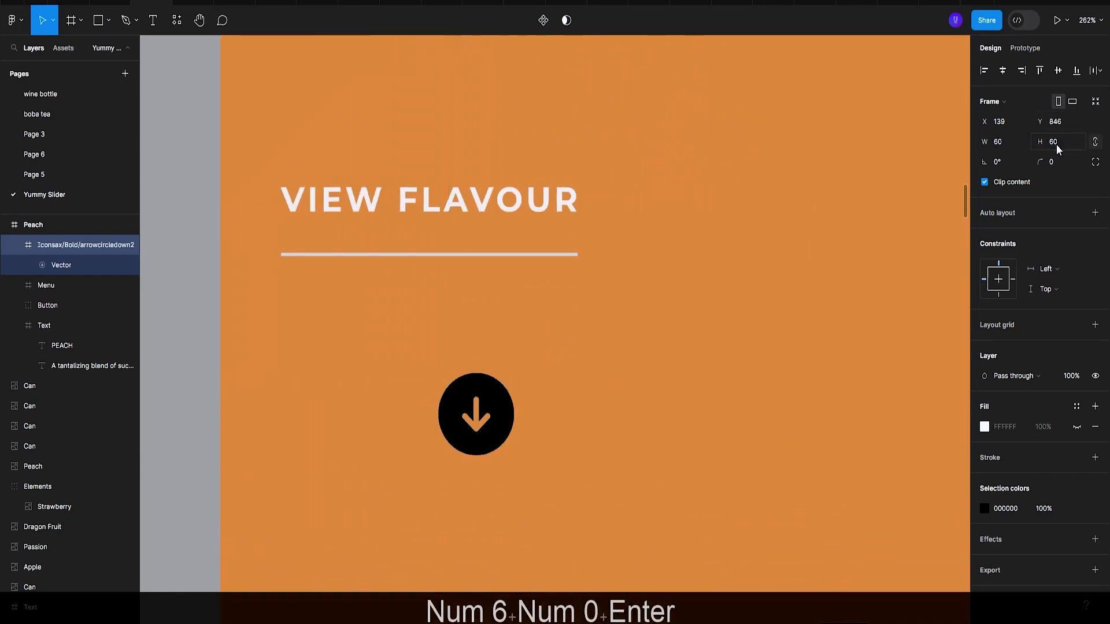
Move the down-arrow icon to just beneath the VIEW FLAVOUR underline, at about X 47 and Y 801.
scroll(775, 273, down, 5)
drag(620, 346, 544, 307)
scroll(581, 298, down, 4)
scroll(584, 298, right, 2)
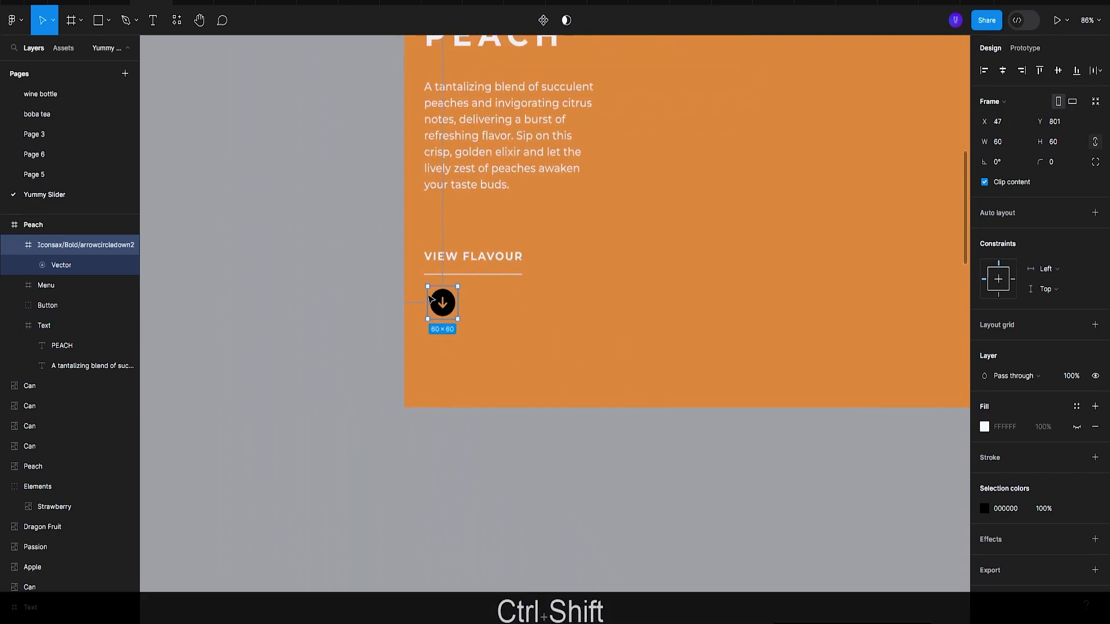
Duplicate the down-arrow icon alongside the original with a gap of about 12, and rotate the copy 180° to point up.
drag(441, 300, 484, 307)
key(ctrl+d)
click(456, 311)
click(484, 310)
drag(498, 322, 451, 288)
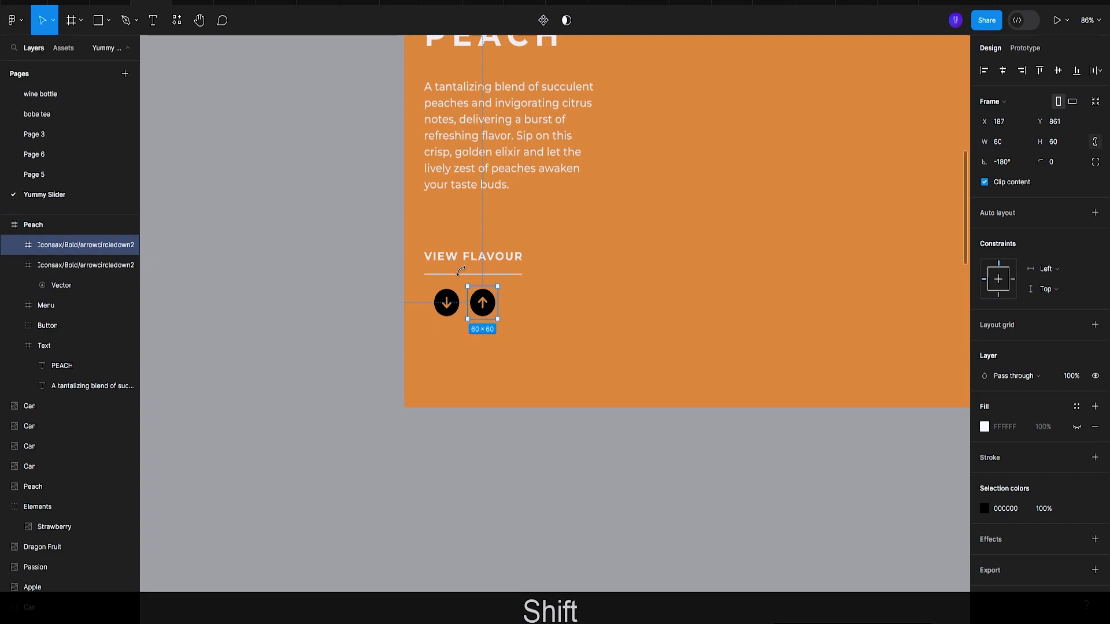
Recolour both arrow icons white, FFFFFF.
shift+click(446, 303)
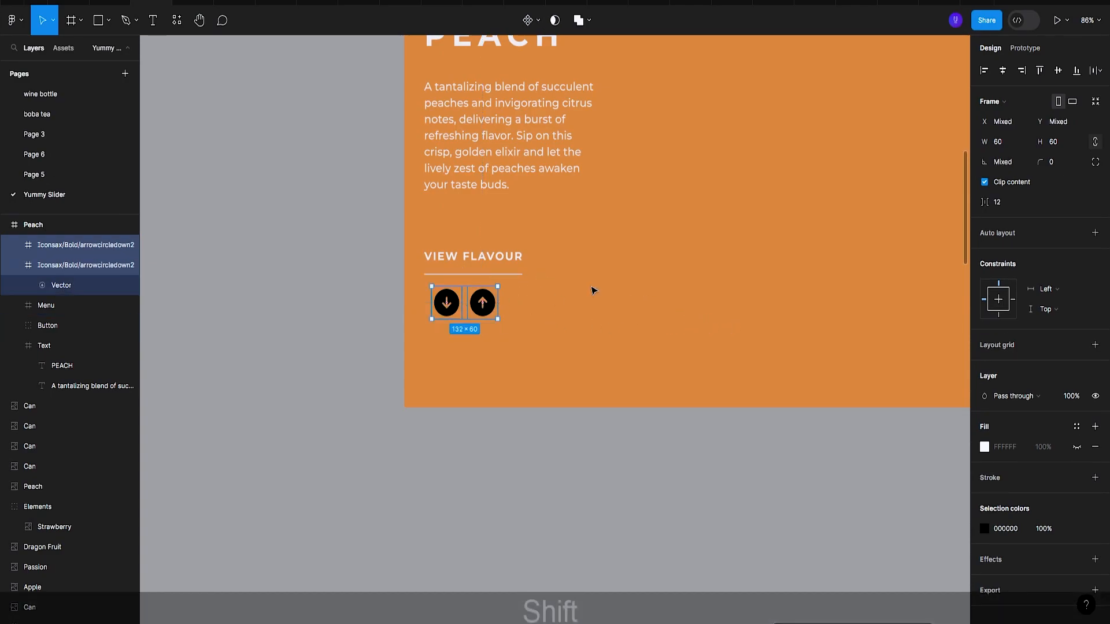
click(610, 313)
click(488, 302)
shift+click(448, 303)
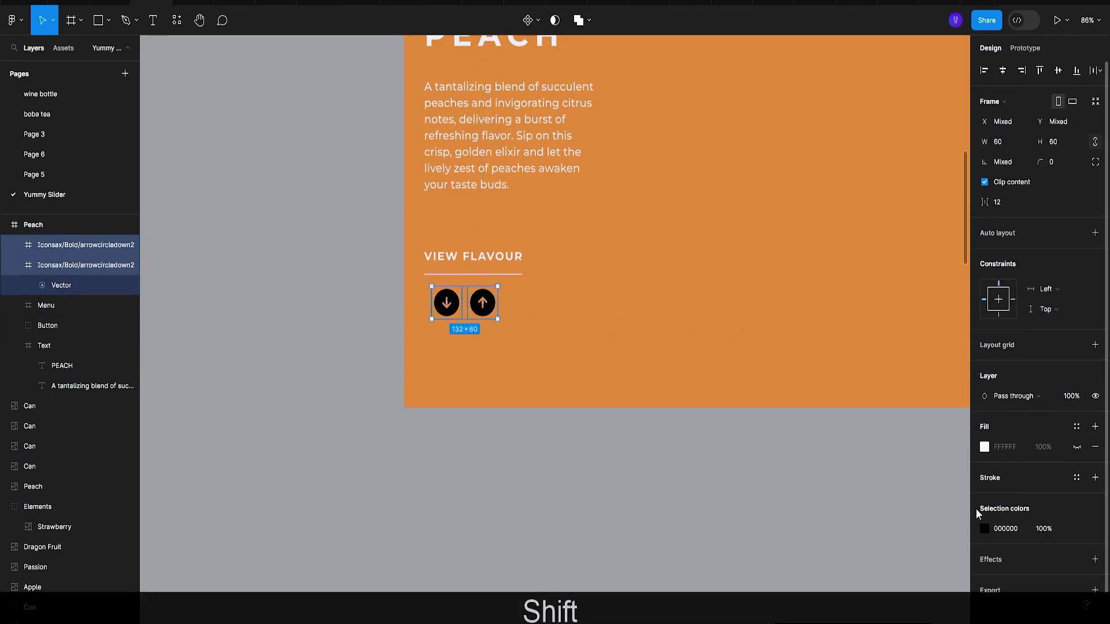
click(984, 529)
drag(878, 408, 767, 265)
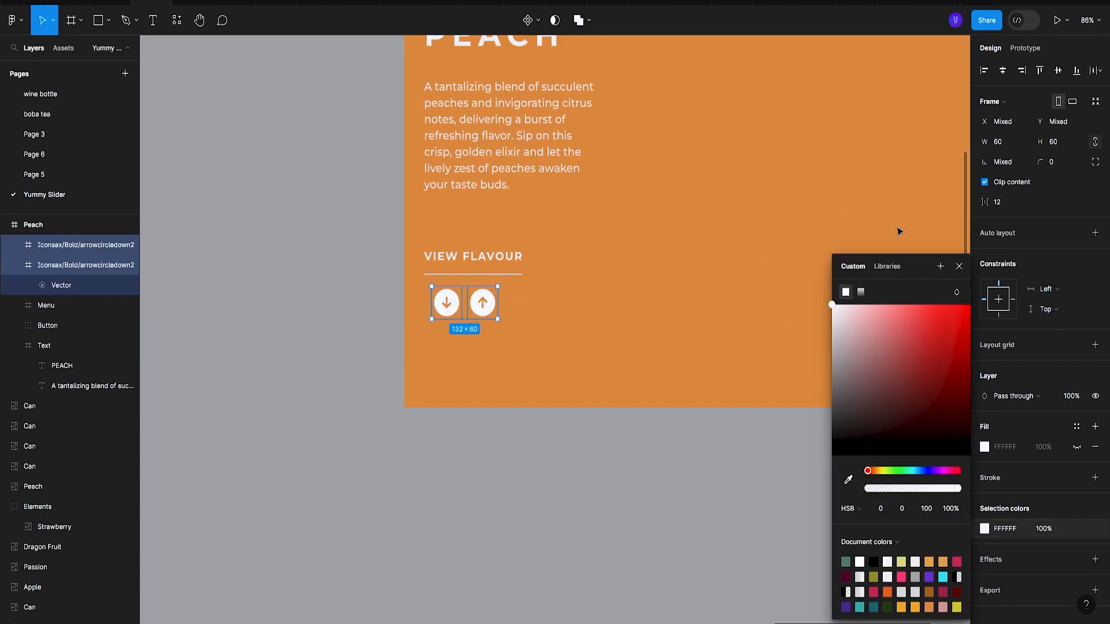
click(958, 266)
Set the up-arrow icon's white colour to 60% opacity.
click(592, 312)
click(483, 302)
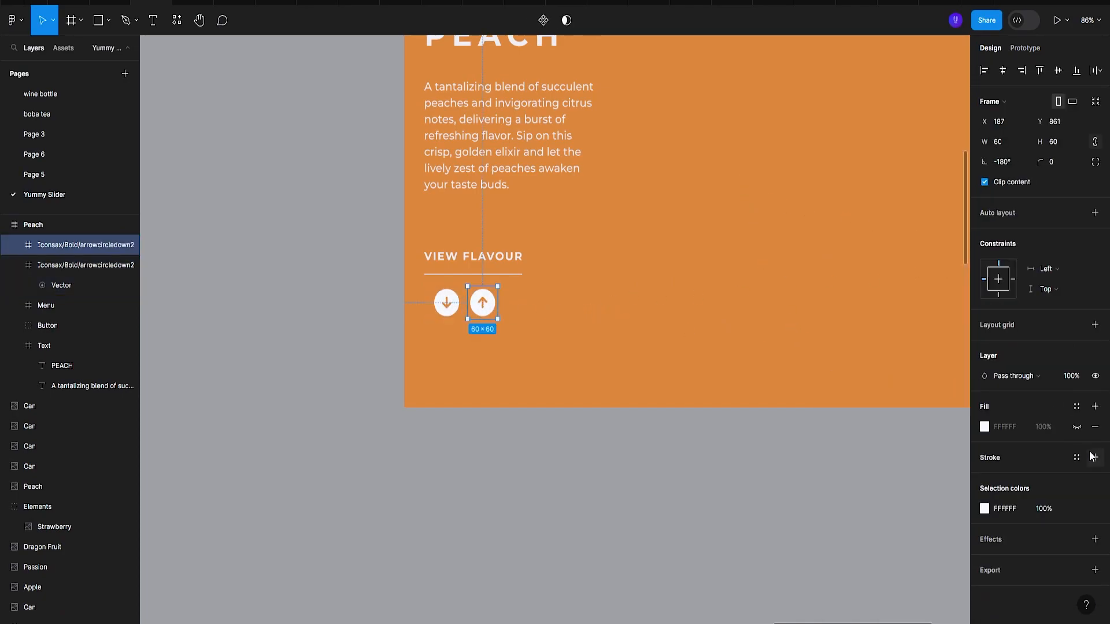
text(60)
key(Return)
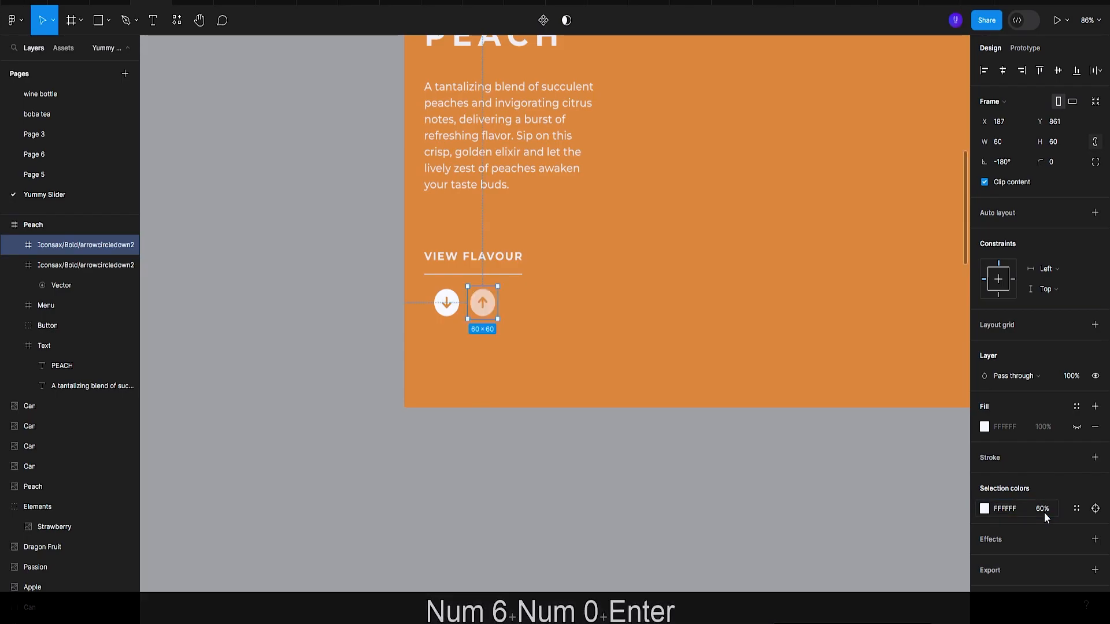
Select both arrow icons and set the horizontal spacing between them to 24.
scroll(628, 429, down, 3)
shift+click(515, 351)
scroll(523, 361, up, 5)
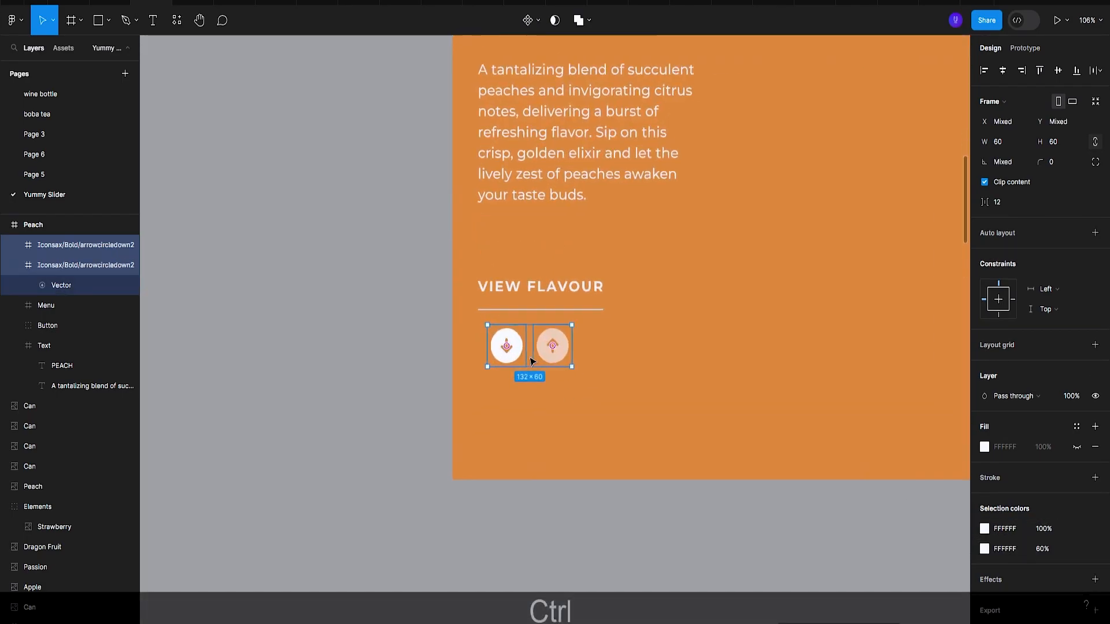
click(723, 349)
scroll(693, 351, down, 3)
ctrl+click(620, 353)
shift+click(578, 344)
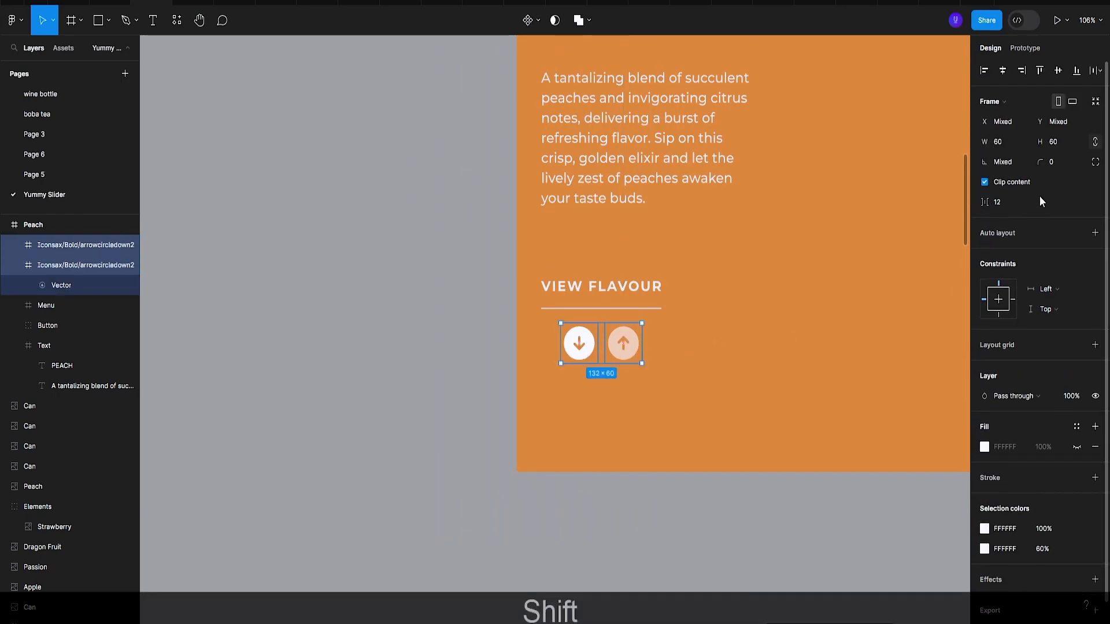
click(1007, 207)
text(24)
key(Return)
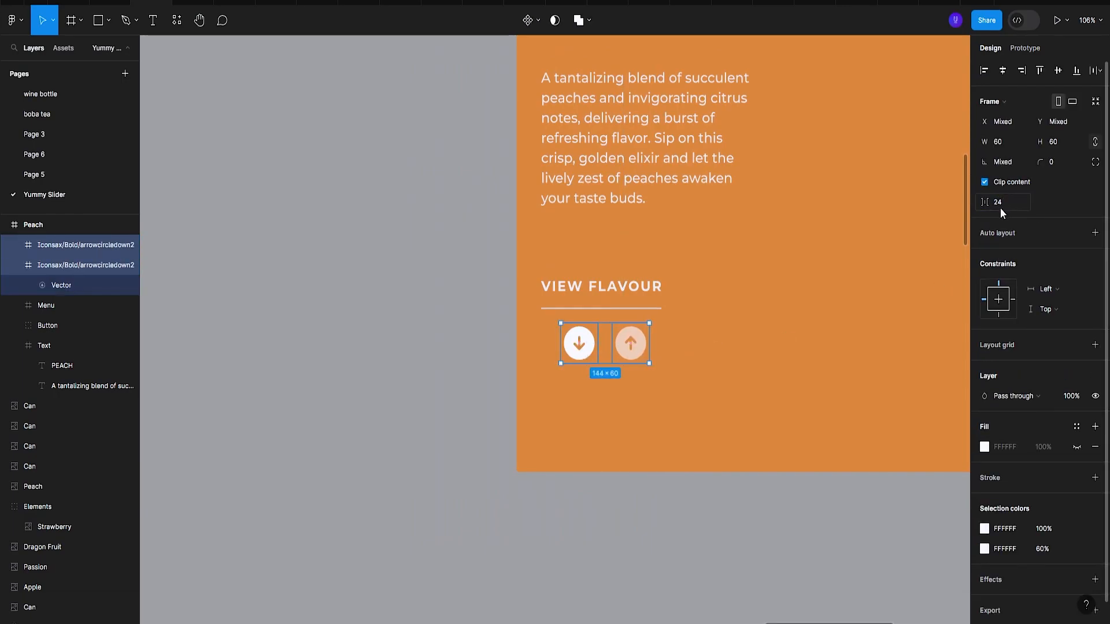
drag(627, 342, 627, 341)
Draw a circle of about 257 × 257 in the right half of the Peach frame and fill it white, FFFFFF.
click(701, 332)
ctrl+scroll(656, 278, down, 5)
ctrl+scroll(656, 279, down, 3)
drag(810, 314, 698, 320)
ctrl+scroll(664, 272, down, 5)
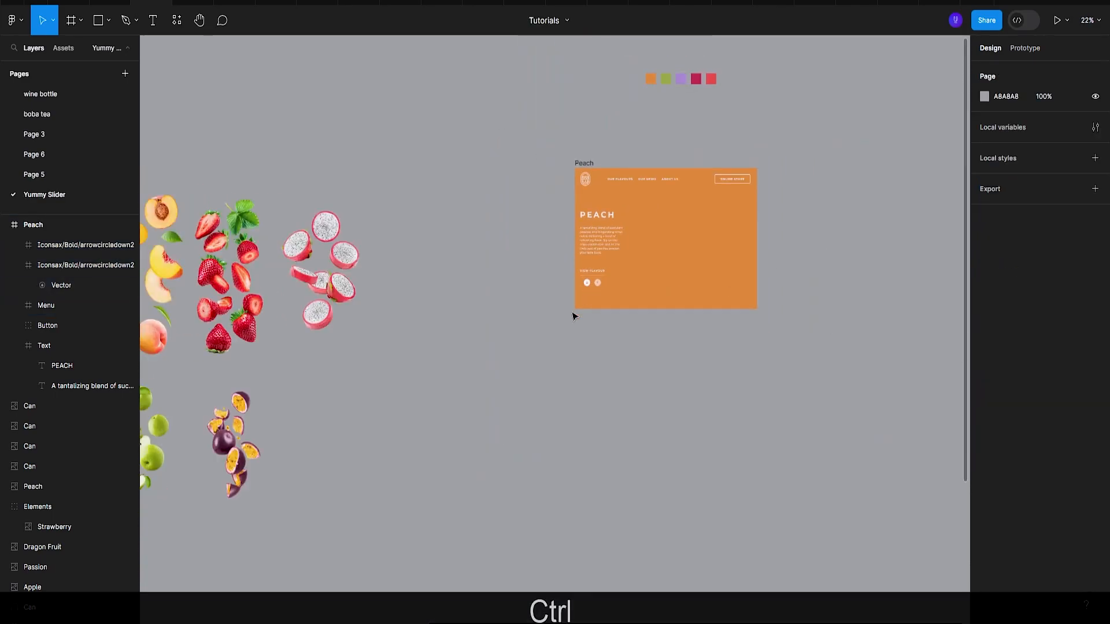
key(o)
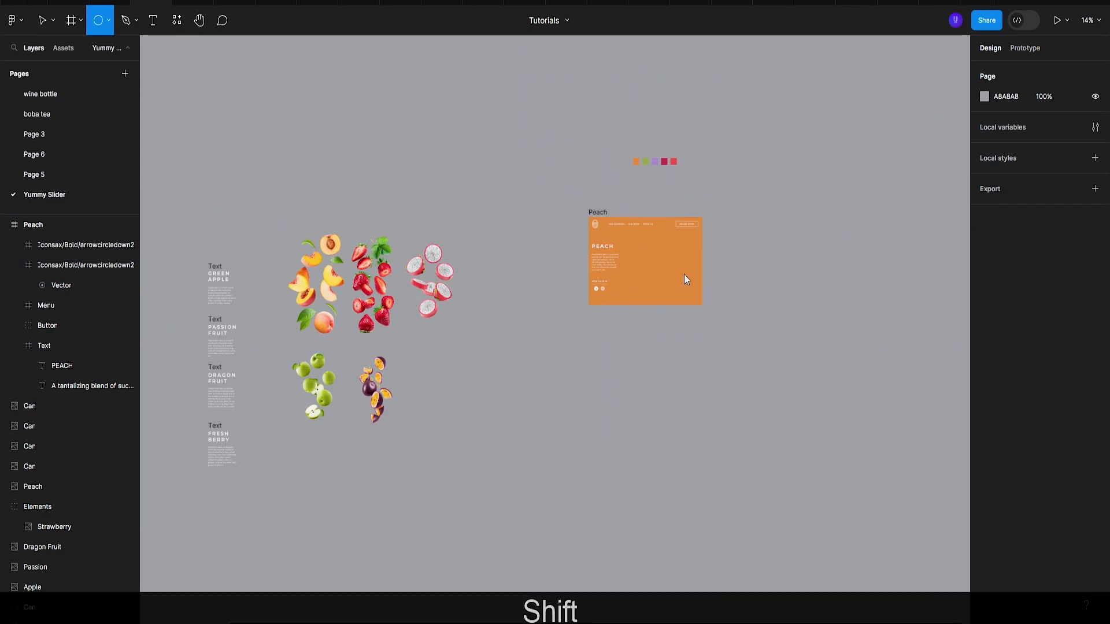
drag(654, 249, 684, 280)
scroll(677, 283, up, 3)
ctrl+scroll(674, 355, up, 8)
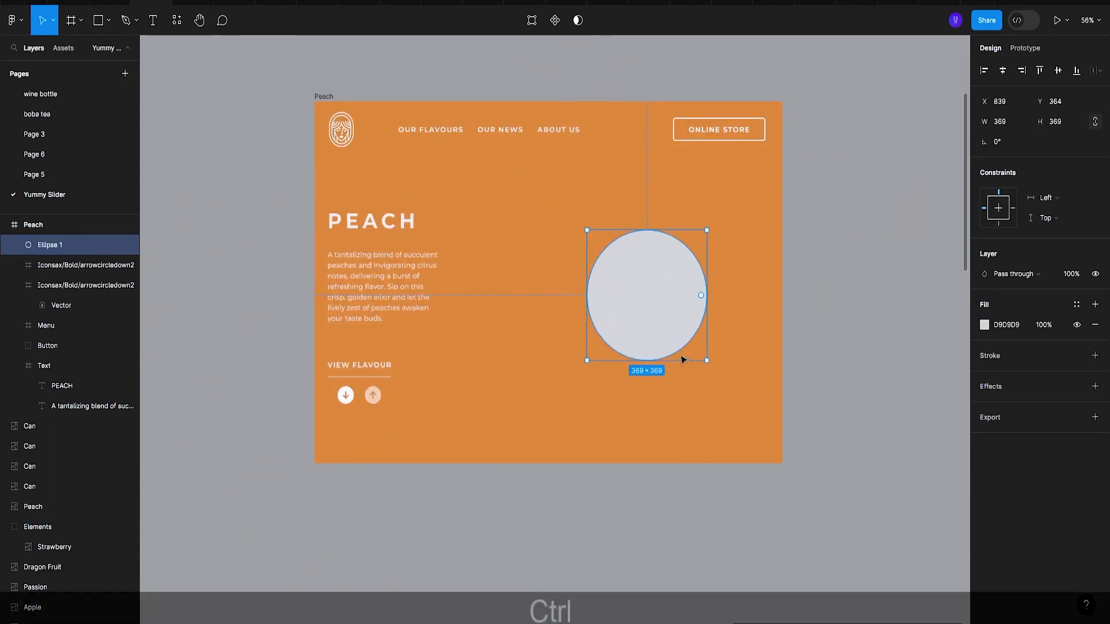
drag(711, 289, 669, 290)
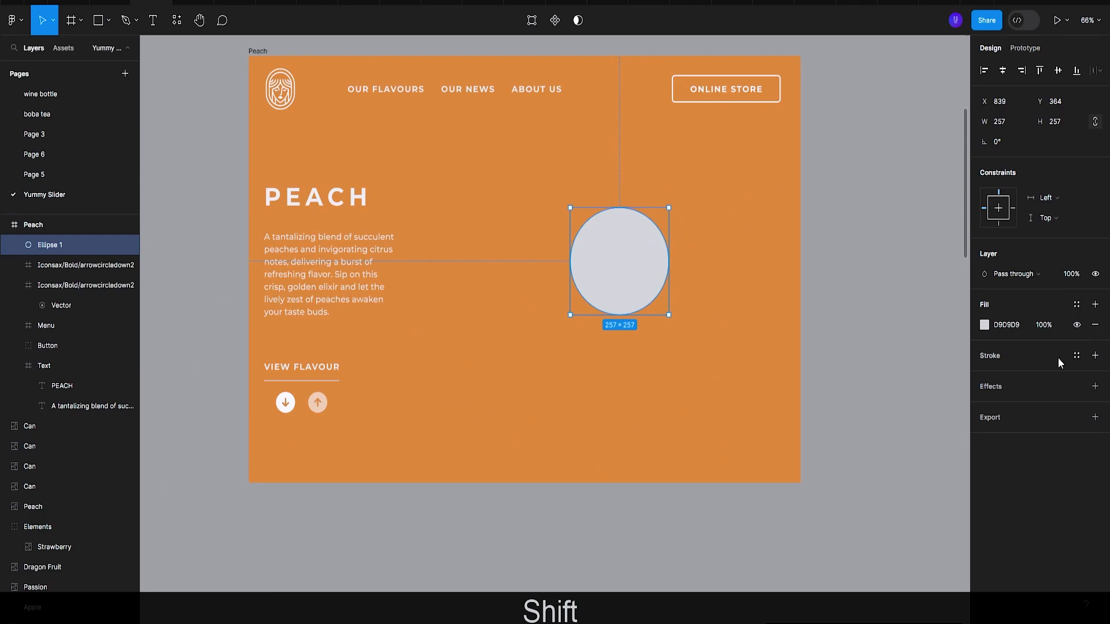
click(985, 325)
drag(929, 323, 832, 306)
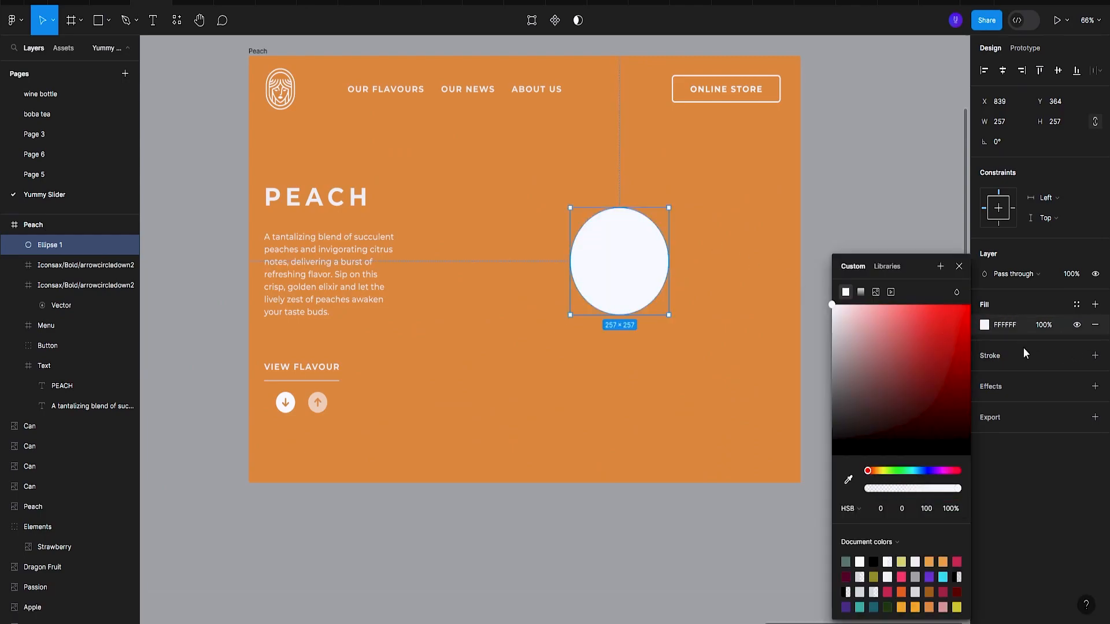
Apply a layer blur of 250 to the circle and move it below the ONLINE STORE button, at about X 1152 and Y 243.
click(1094, 387)
click(1020, 408)
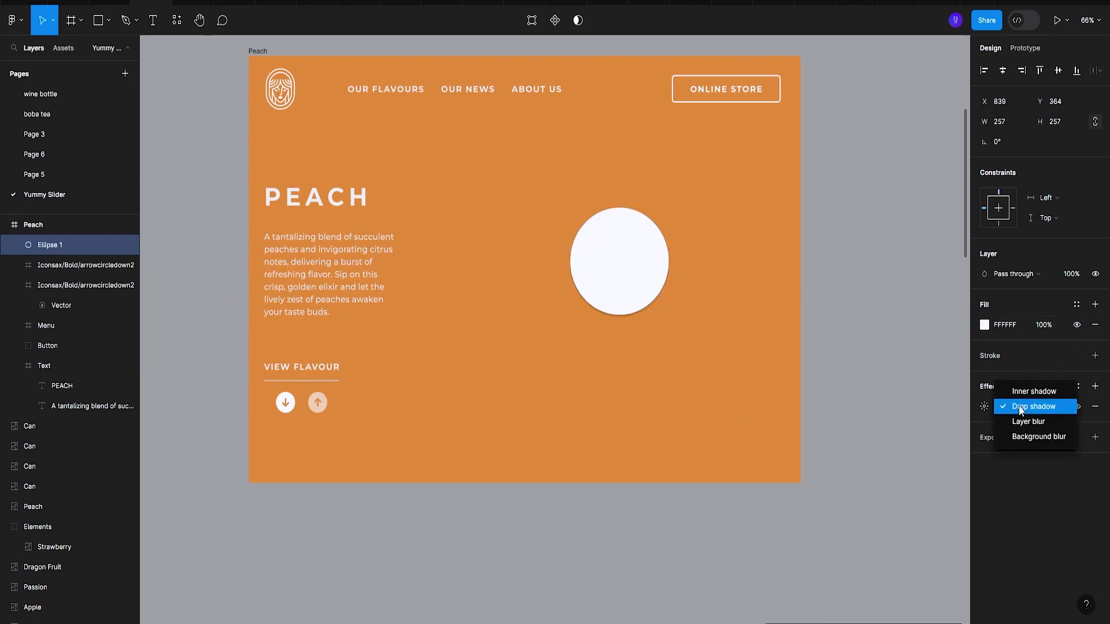
click(1033, 420)
click(984, 407)
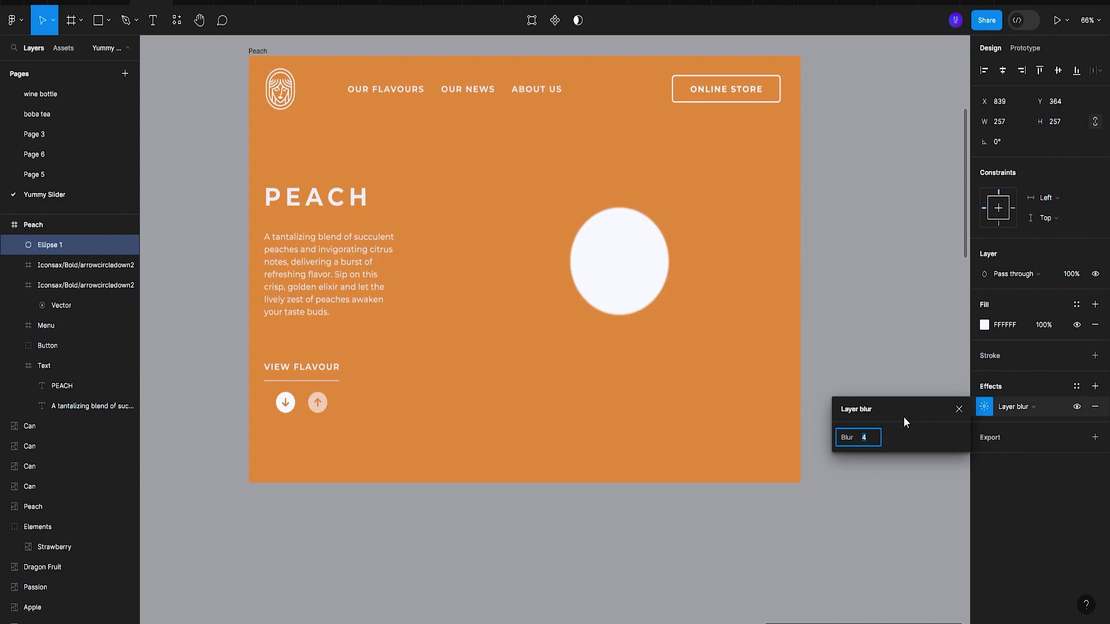
text(250)
key(Return)
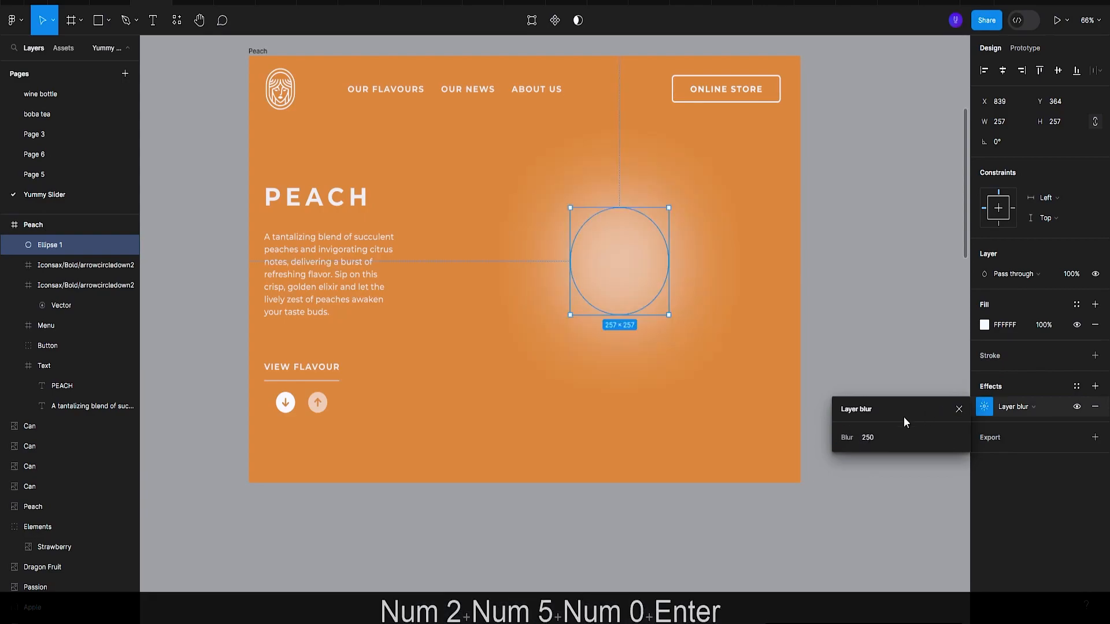
click(957, 409)
drag(639, 272, 740, 218)
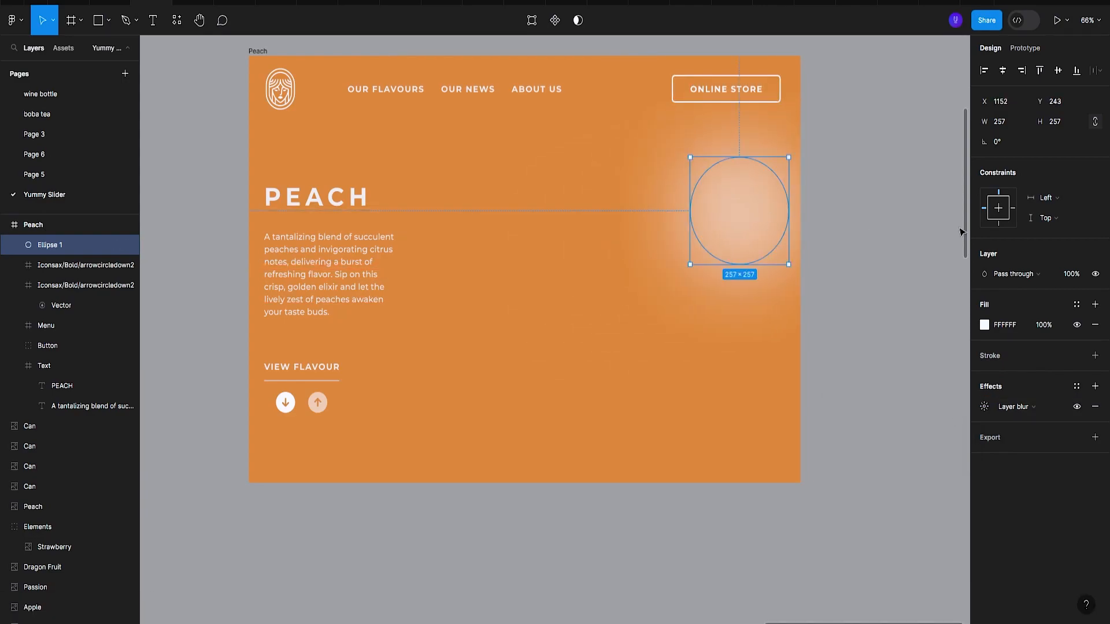
click(886, 258)
Move the peach fruit image from the fruit collection into the middle of the Peach frame.
scroll(883, 260, down, 5)
key(ctrl+space)
scroll(860, 367, down, 5)
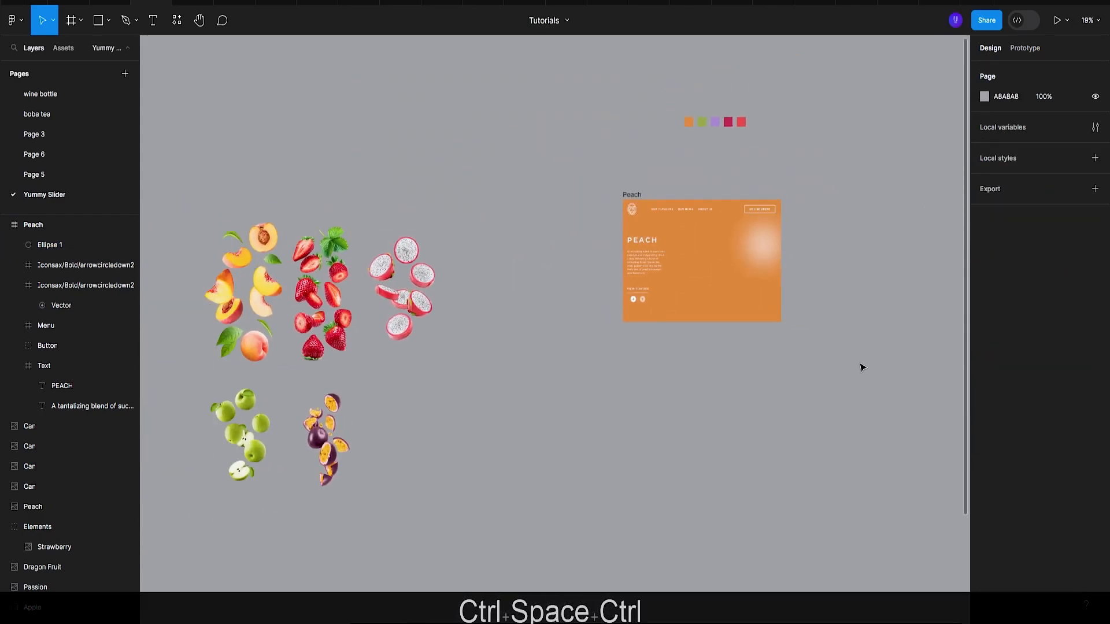
click(421, 311)
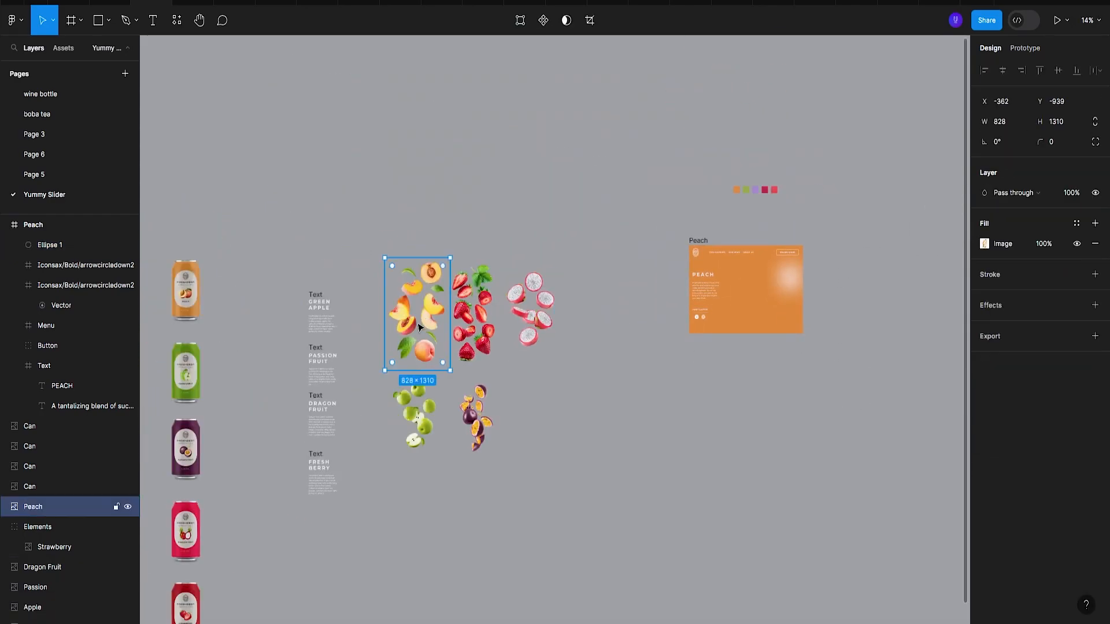
drag(462, 338, 796, 308)
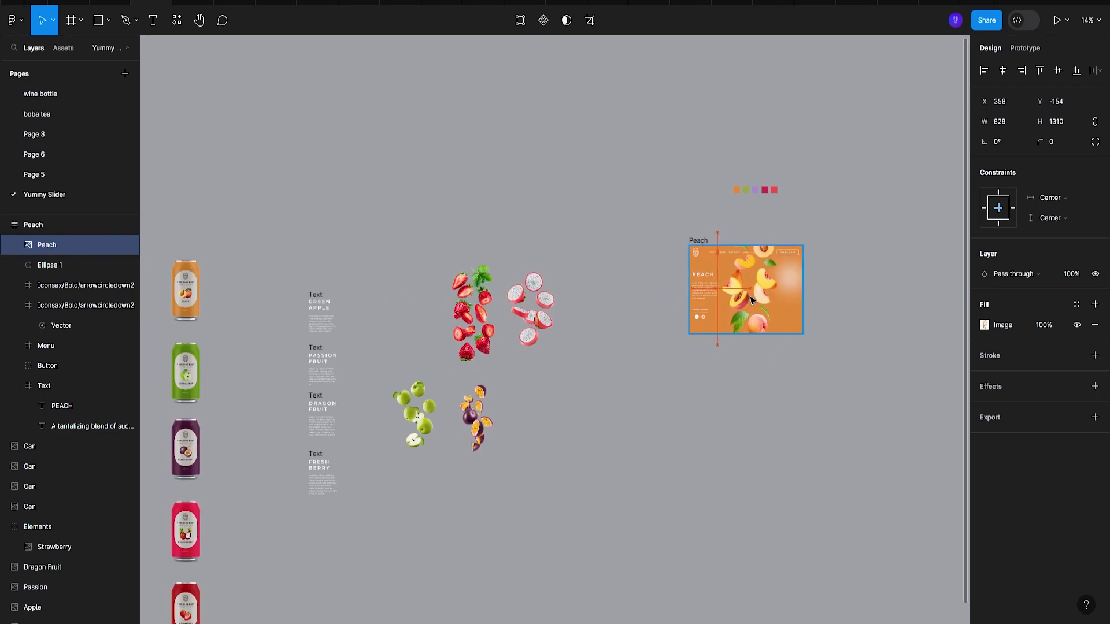
Scale the peach fruit image down to about 705 × 1116 and centre it vertically in the Peach frame.
scroll(773, 301, up, 3)
scroll(773, 302, up, 3)
drag(807, 430, 768, 384)
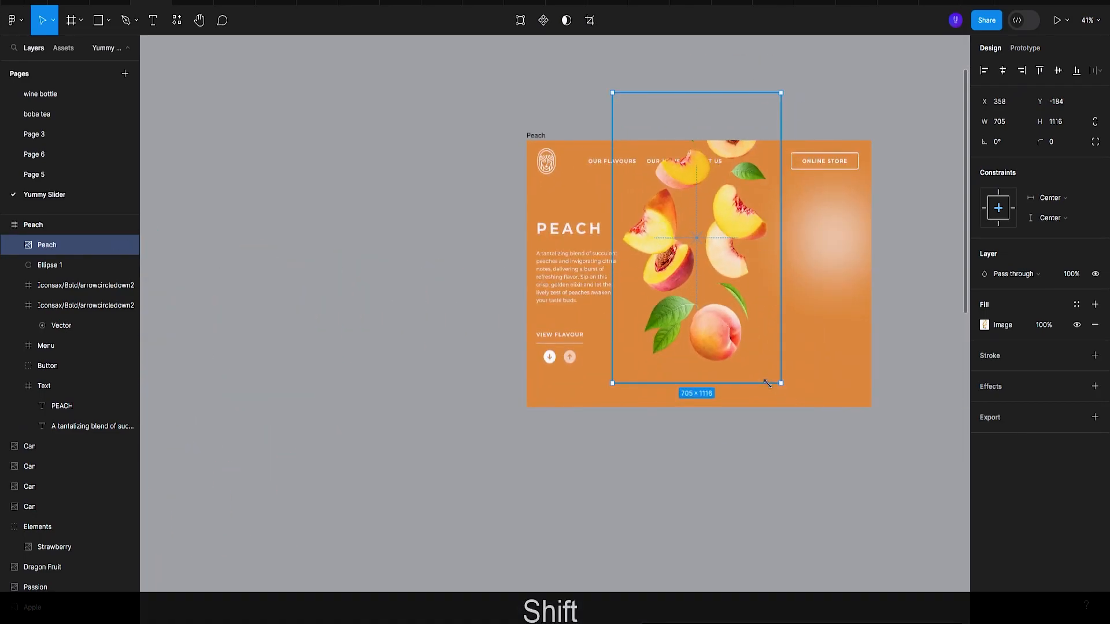
key(shift+Right)
click(1057, 71)
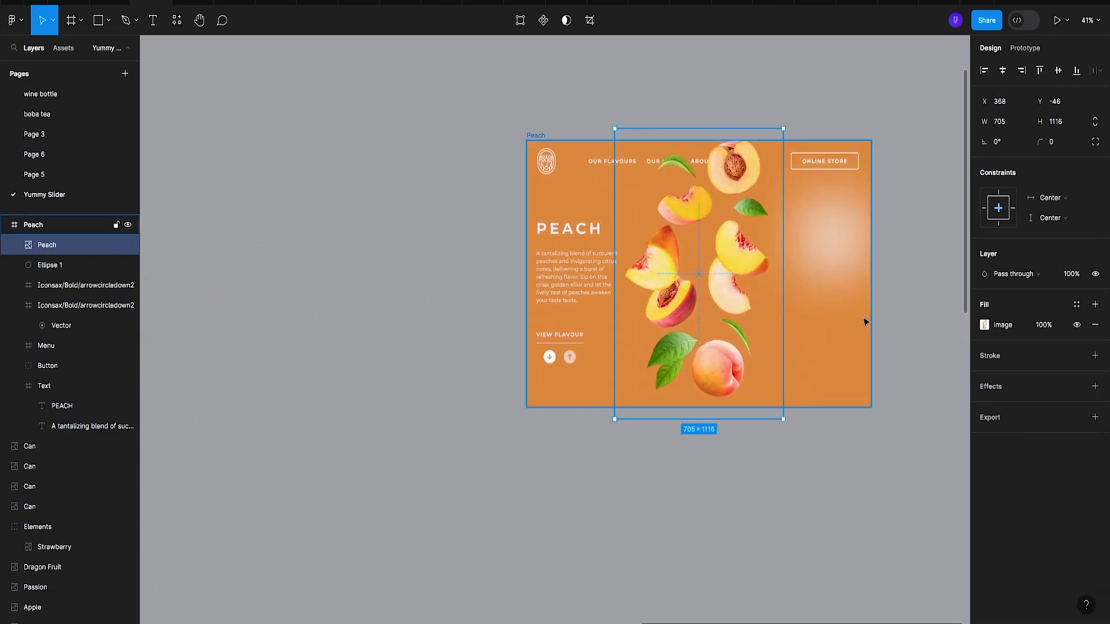
Bring the Menu to the front and move the peach fruit image out of the frame to about X 2087 and Y -940.
scroll(867, 320, down, 3)
right_click(690, 227)
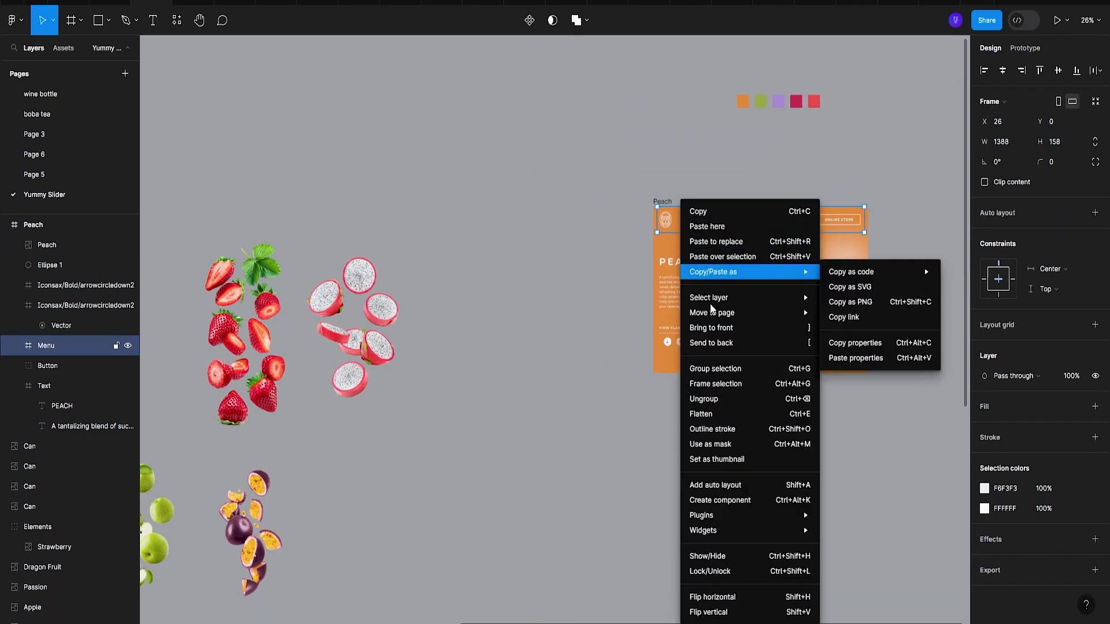
click(727, 328)
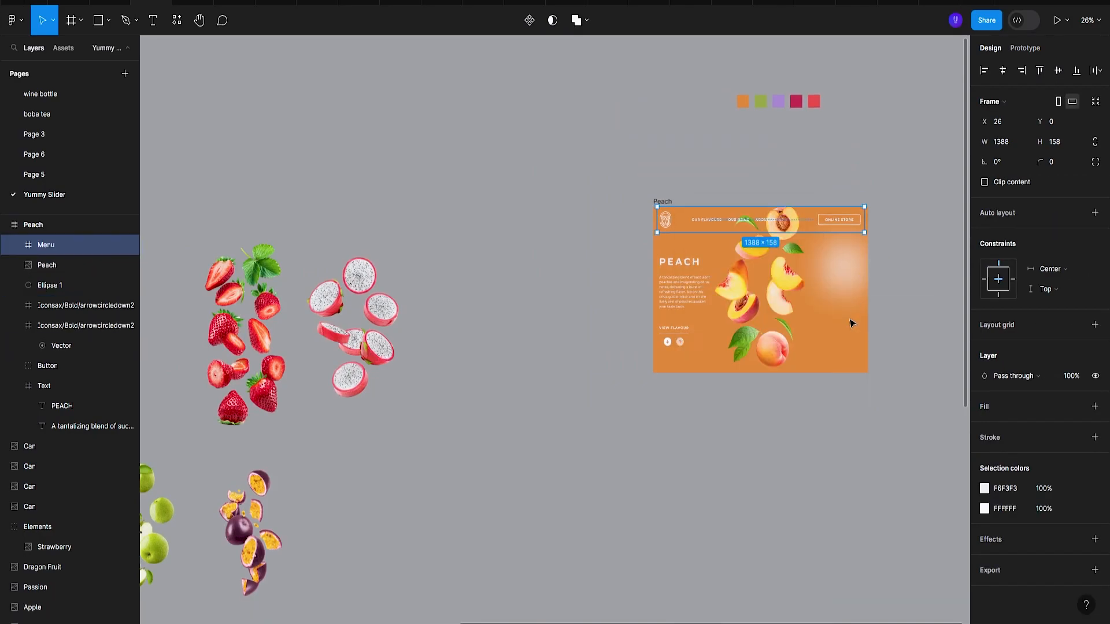
drag(776, 308, 512, 340)
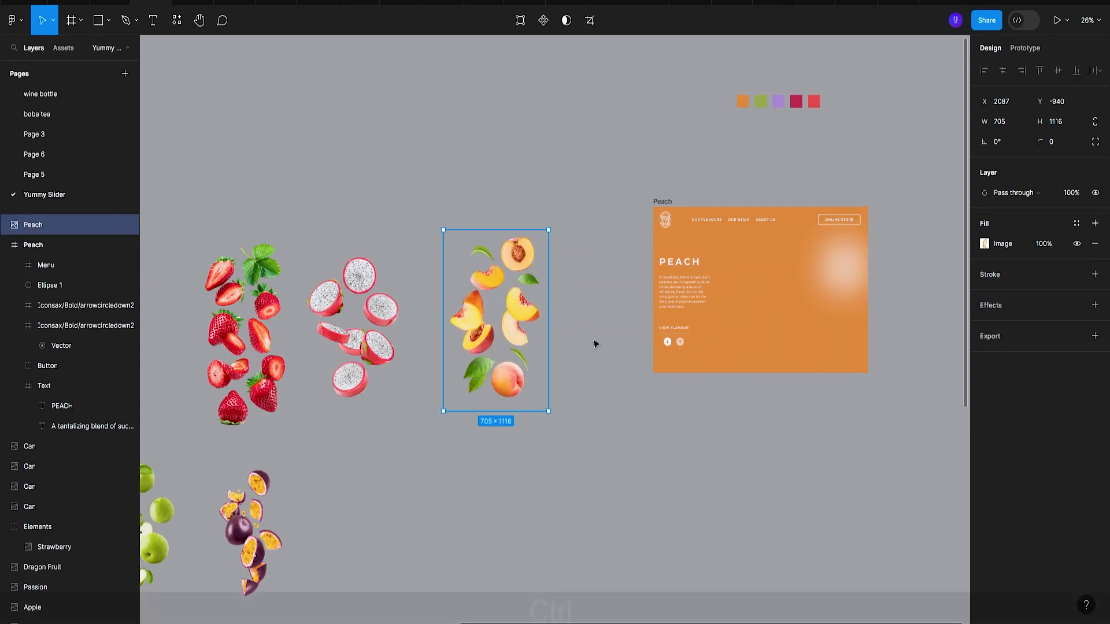
Place a copy of the menu's face logo in the Peach frame, enlarged to about 731 × 1022, at about X 450 and Y 94.
scroll(595, 343, down, 3)
scroll(595, 343, down, 3)
scroll(307, 375, down, 3)
scroll(319, 396, left, 5)
scroll(450, 380, up, 4)
scroll(434, 384, right, 5)
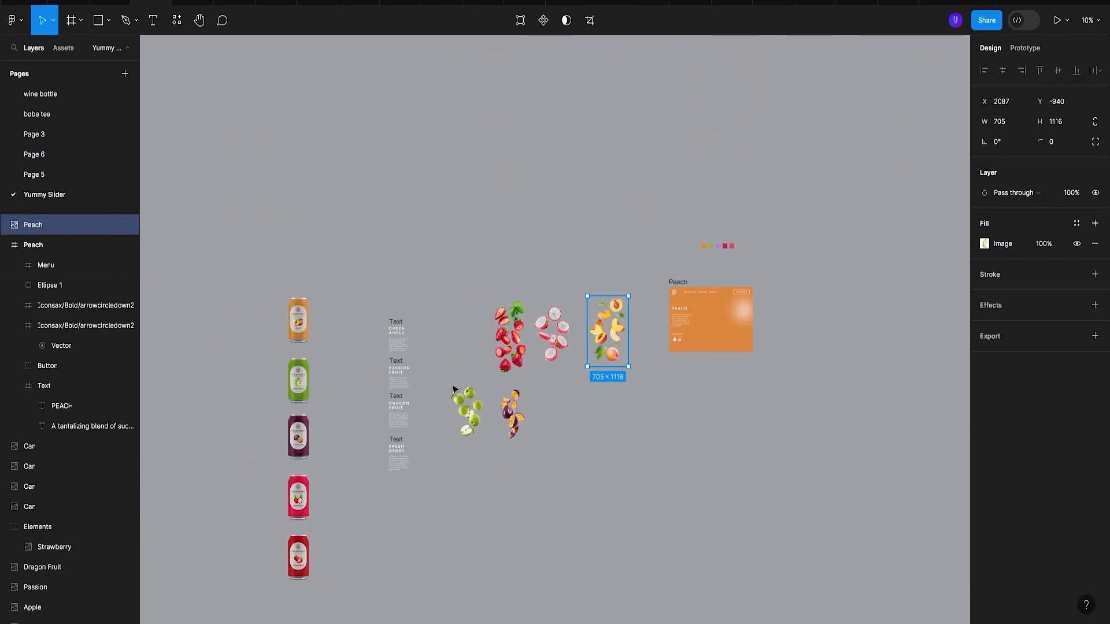
scroll(578, 309, up, 5)
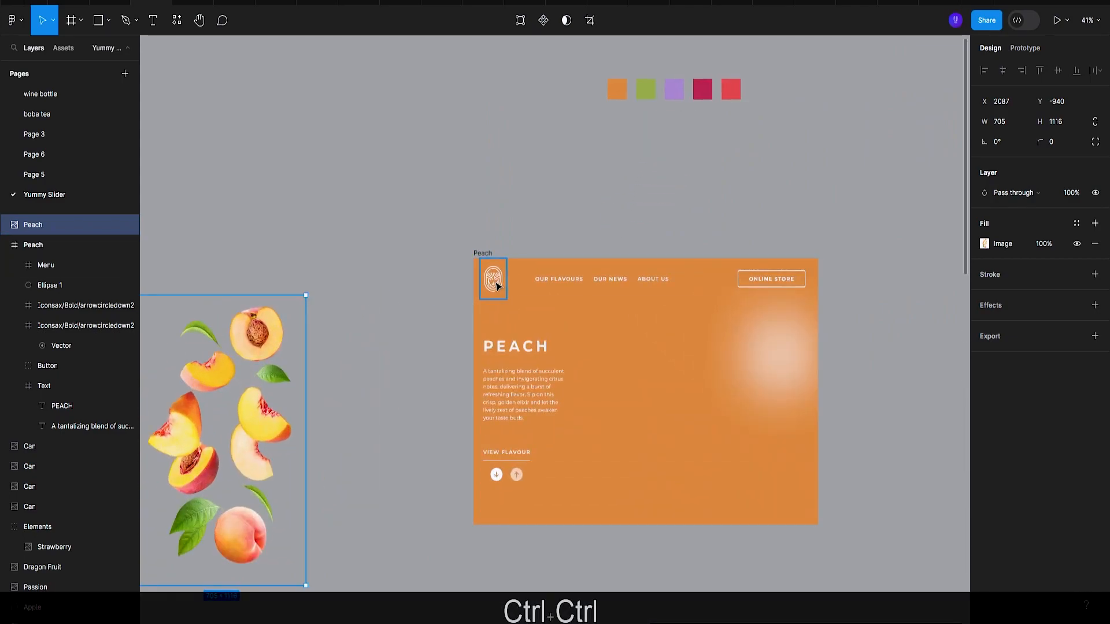
ctrl+click(498, 285)
drag(497, 286, 775, 483)
drag(694, 467, 675, 413)
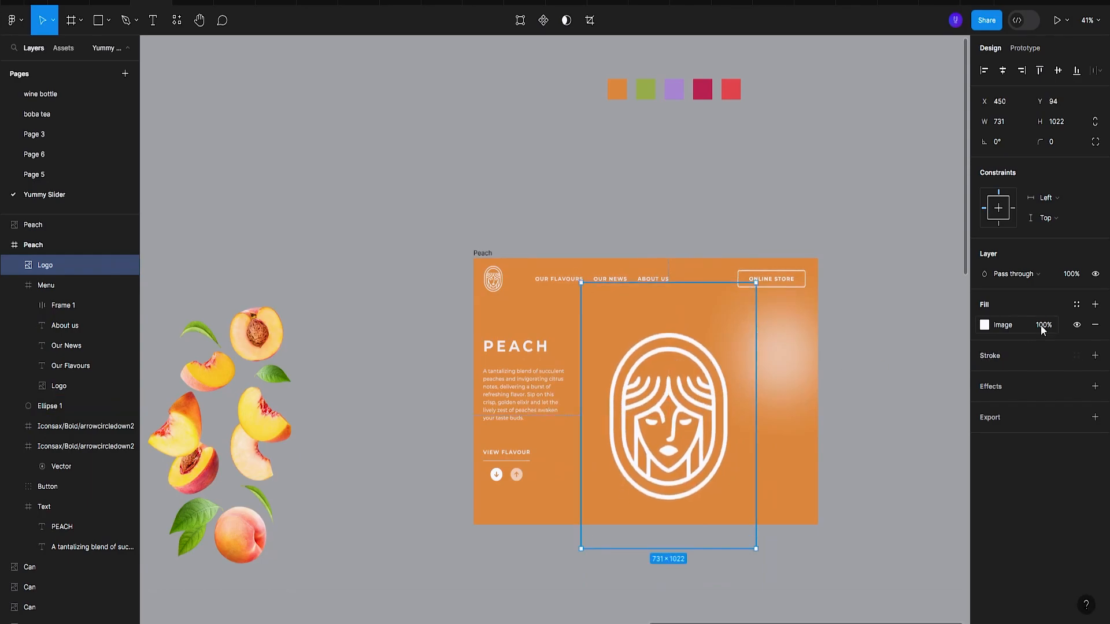
Set the large logo's image fill to 60% opacity and centre it horizontally and vertically in the Peach frame.
text(60)
key(Return)
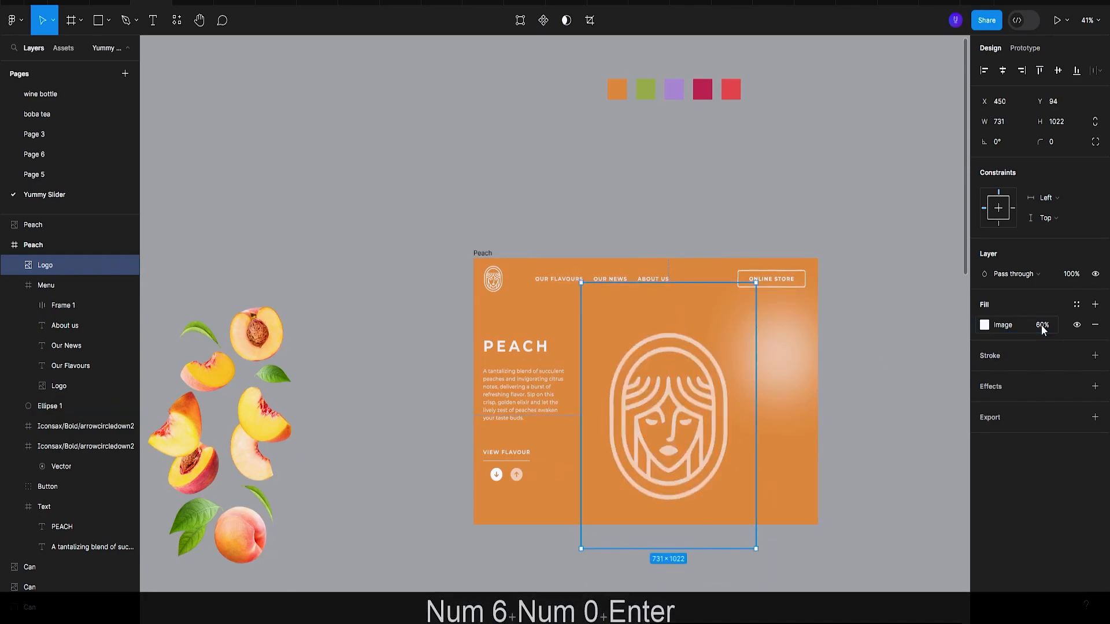
click(1002, 70)
click(1058, 70)
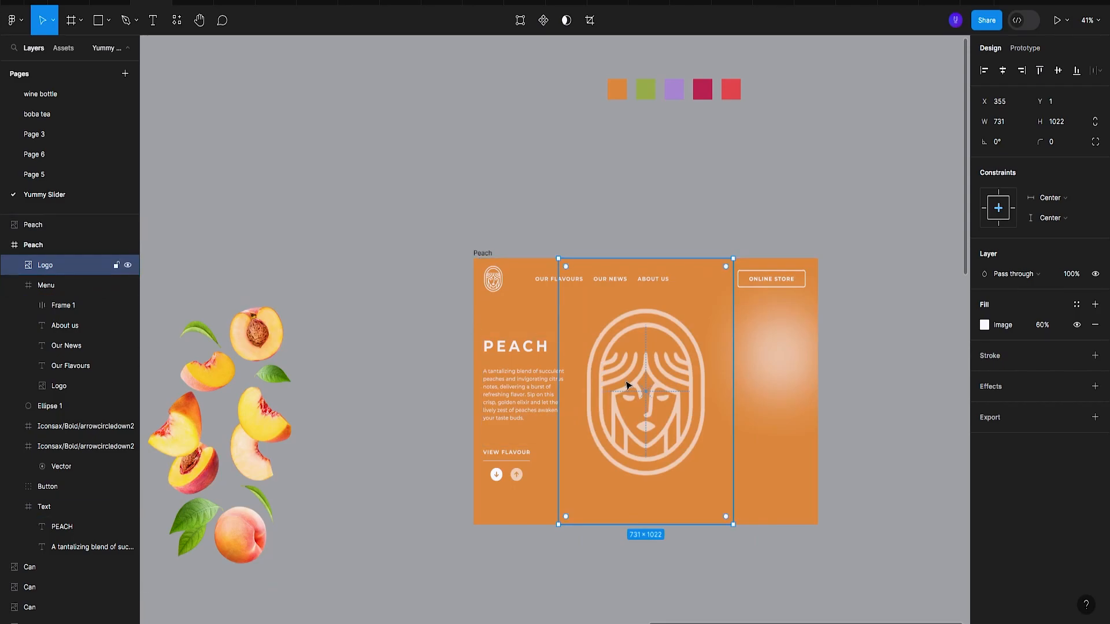
Lock the large Logo layer in the Peach frame.
click(115, 266)
click(538, 211)
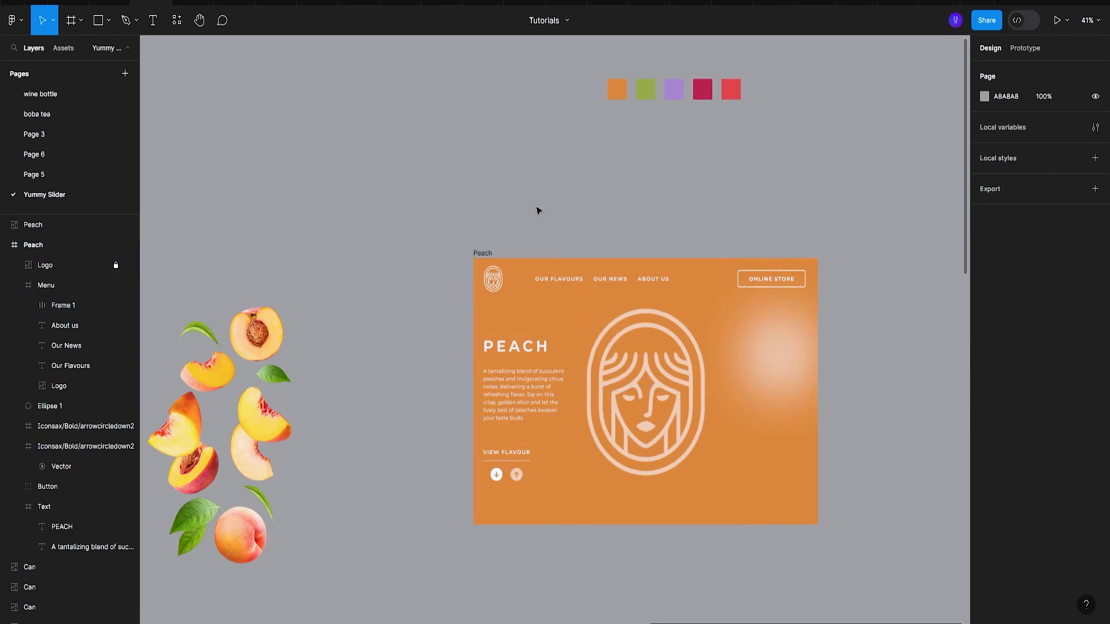
click(628, 377)
scroll(659, 285, down, 3)
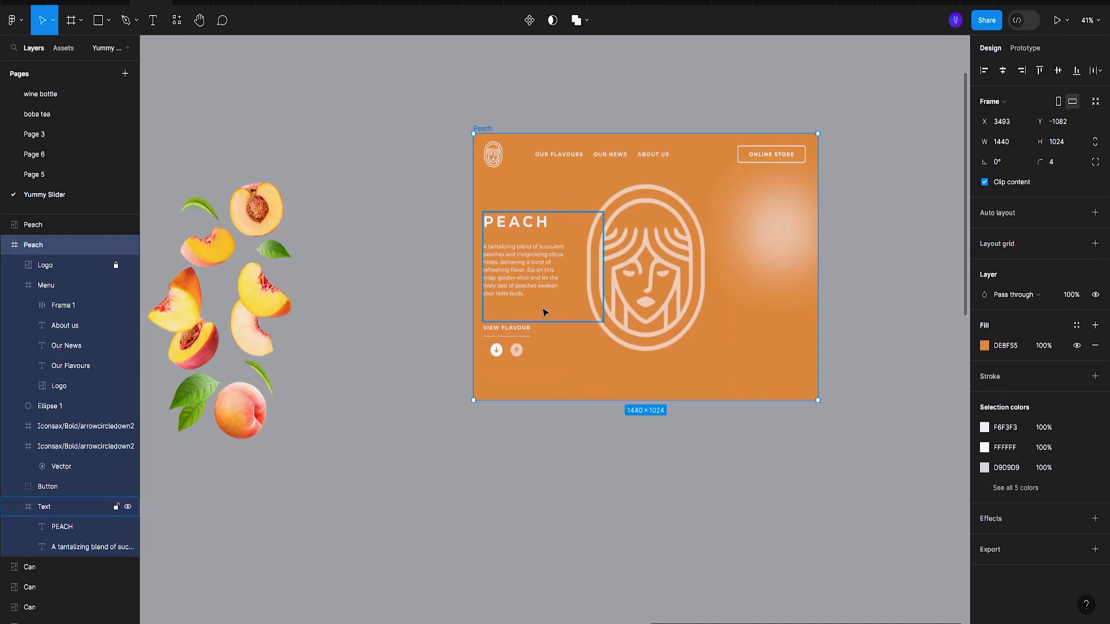
Move the peach fruit image back into the Peach frame over the logo and centre it at X 368, Y -46.
scroll(545, 313, down, 5)
click(430, 309)
drag(431, 309, 579, 292)
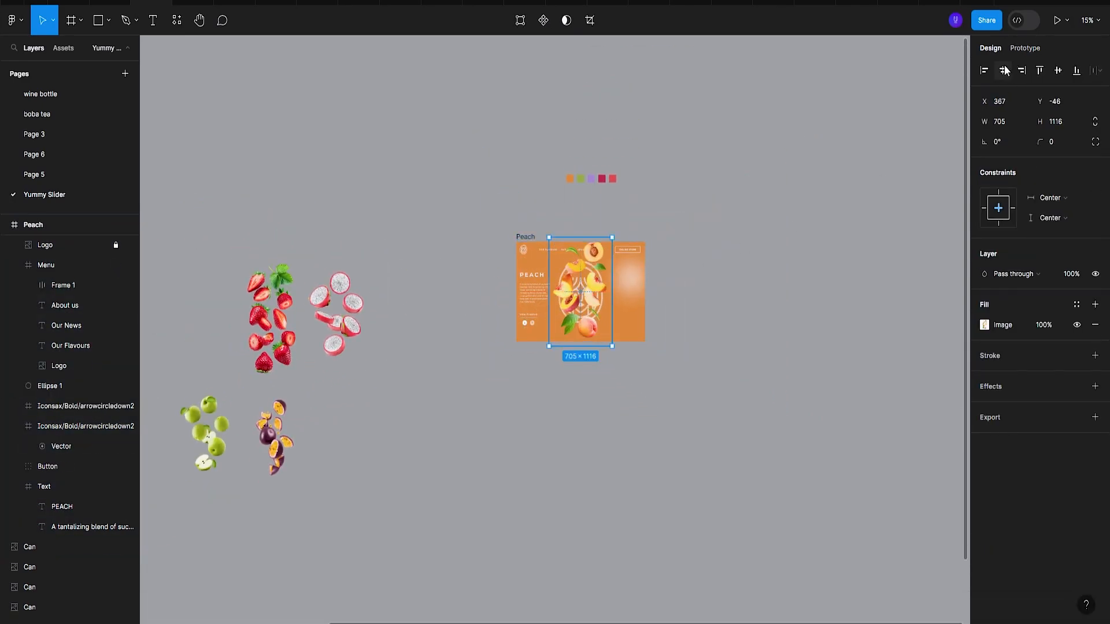
scroll(597, 332, up, 5)
scroll(581, 315, down, 4)
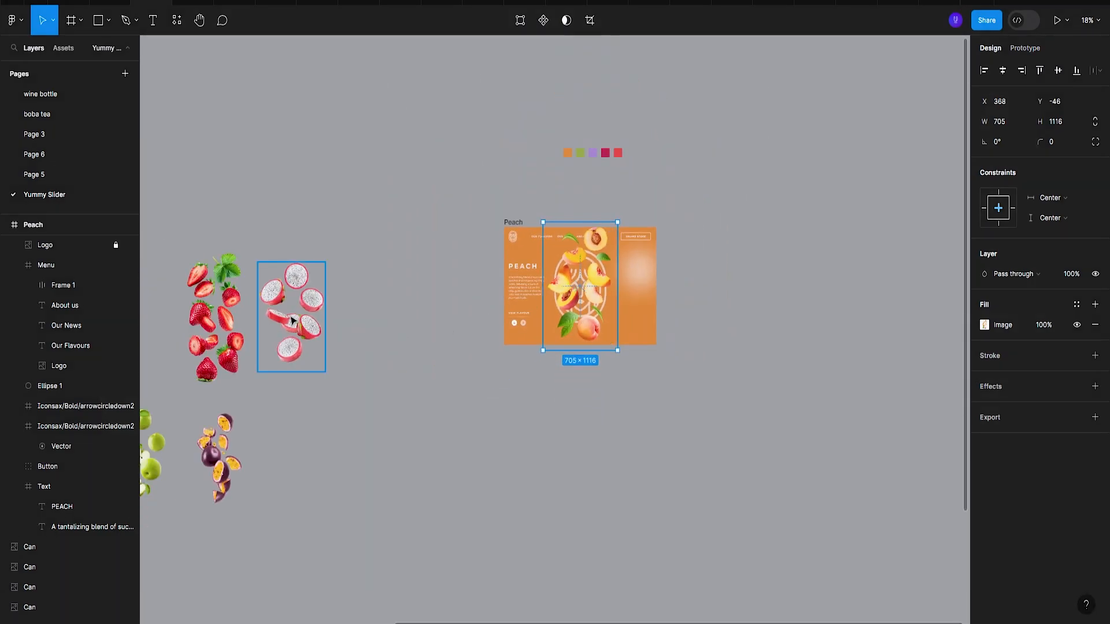
Place a dragon fruit image scaled down to about 98 × 146 in the middle of the Peach frame, at about X 672, Y 427.
click(292, 320)
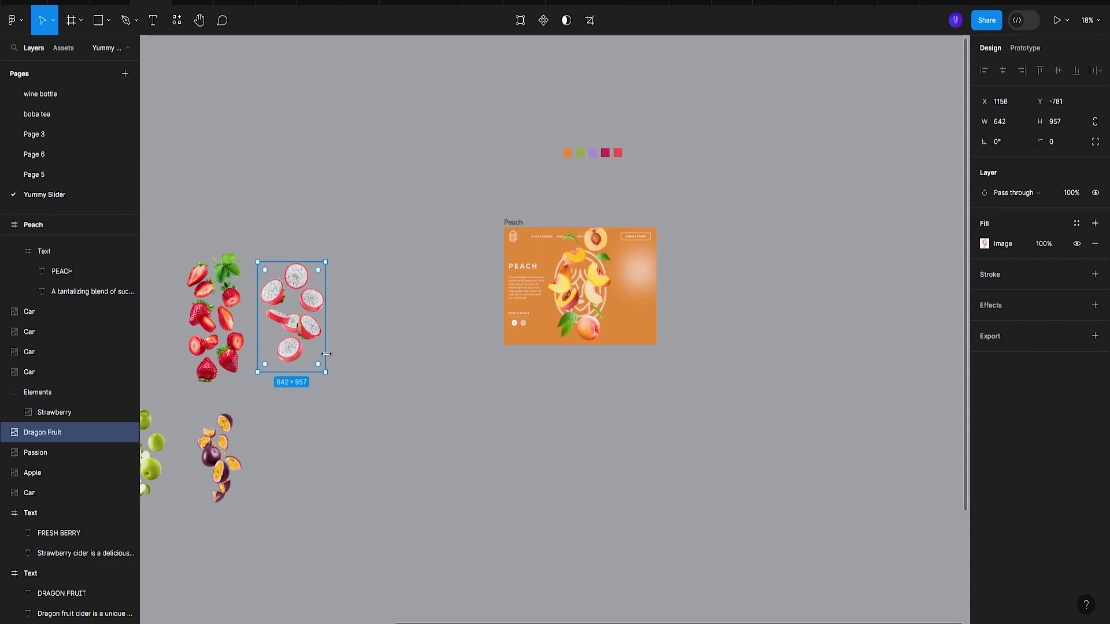
drag(312, 338, 583, 290)
scroll(475, 357, up, 3)
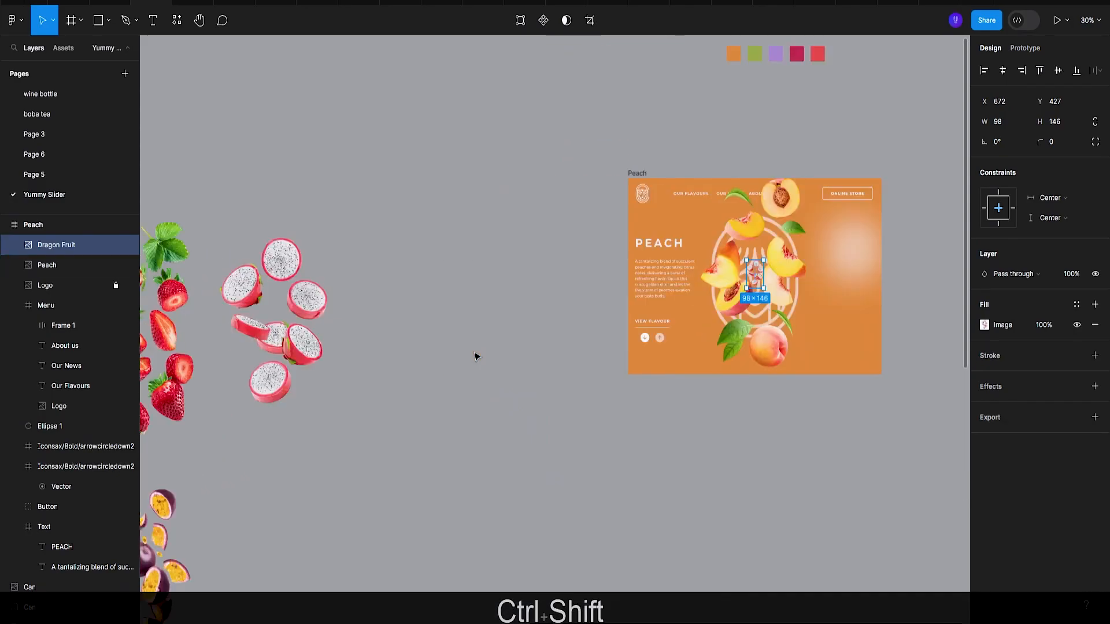
Shrink the strawberry and passion fruit images and move both into the middle of the Peach frame.
click(178, 329)
scroll(294, 328, down, 3)
drag(243, 386, 542, 301)
click(215, 459)
drag(247, 498, 538, 303)
Shrink the apple image to about 117 × 160 and move it into the middle of the Peach frame at about X 692, Y 427.
scroll(278, 483, left, 5)
click(312, 454)
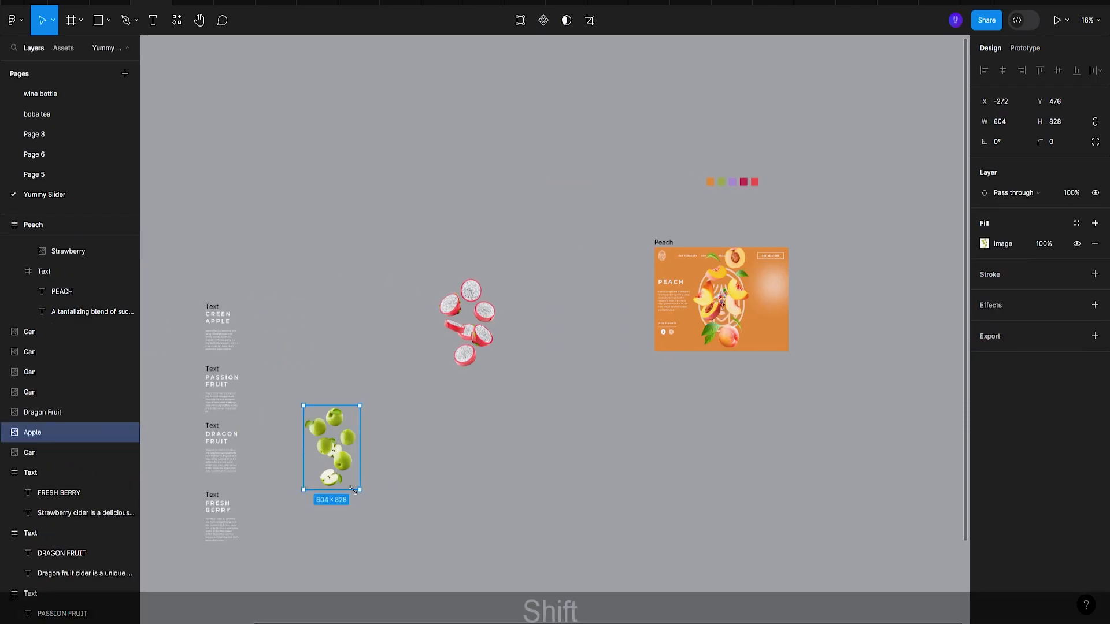
drag(361, 488, 314, 421)
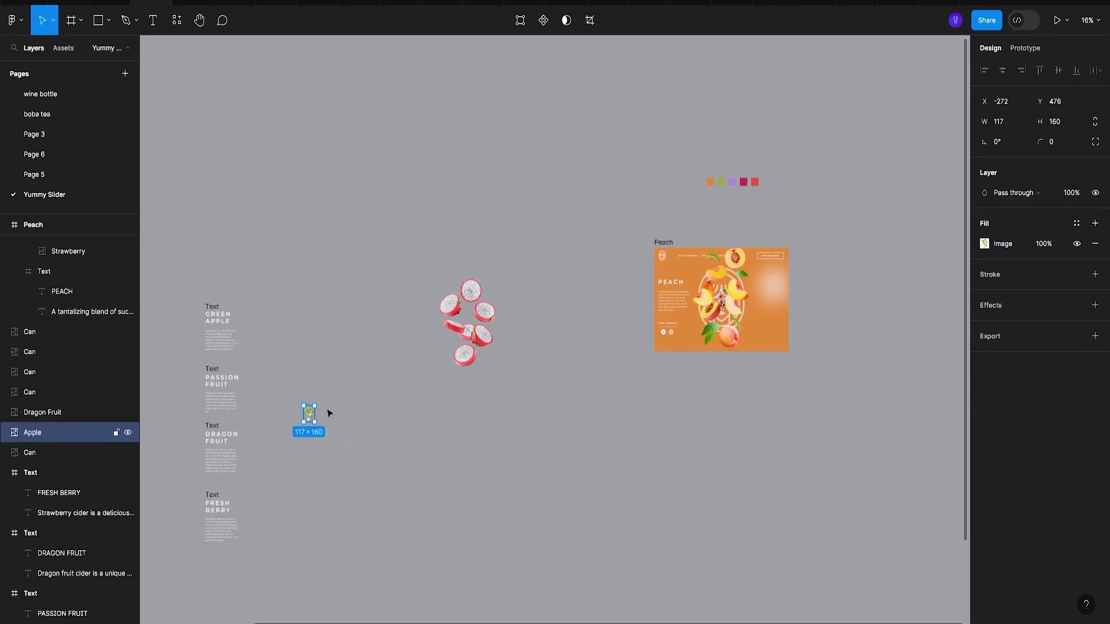
drag(714, 312, 722, 300)
scroll(773, 329, right, 3)
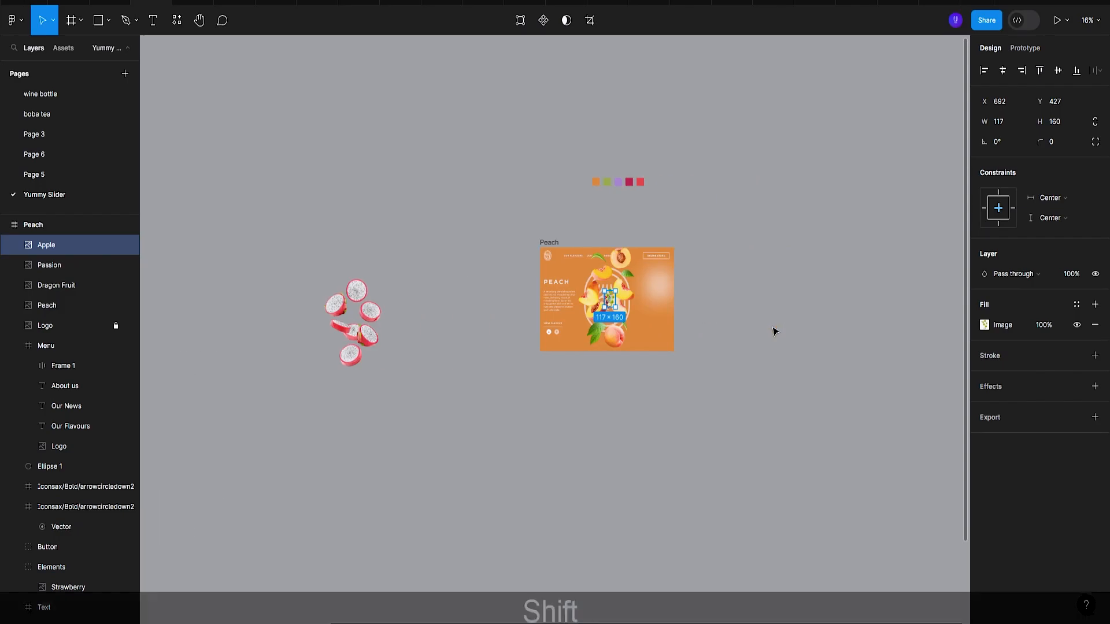
scroll(701, 463, up, 3)
scroll(703, 466, up, 5)
drag(683, 421, 795, 381)
click(685, 365)
Move the orange peach can image into the Peach frame, over the fruit, at about X 236, Y 106.
scroll(682, 368, down, 2)
scroll(595, 339, down, 5)
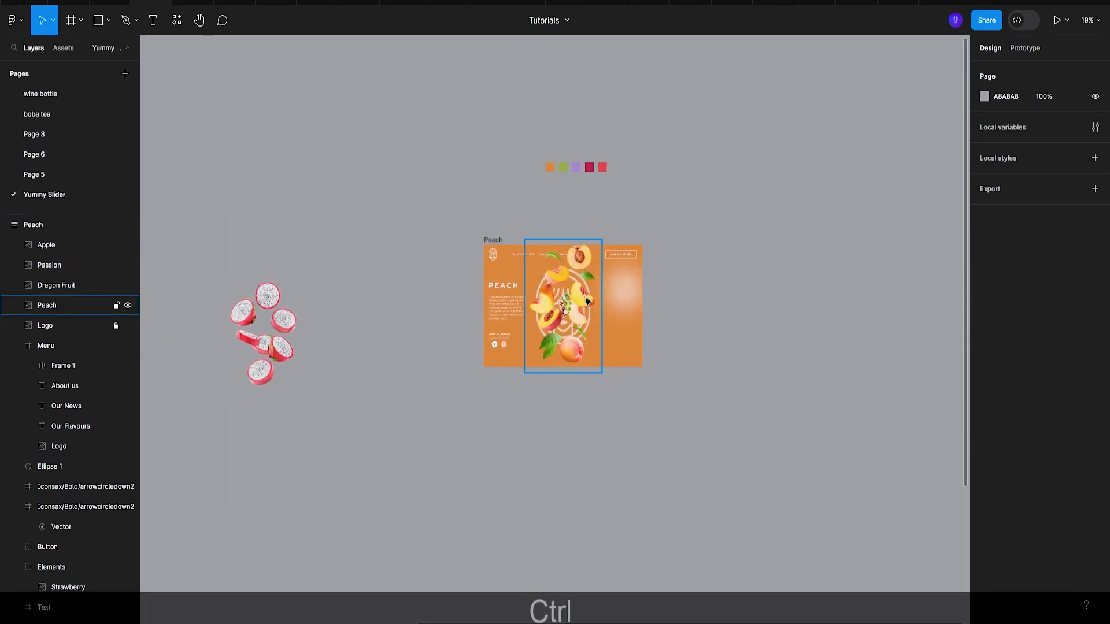
scroll(432, 342, left, 3)
click(382, 303)
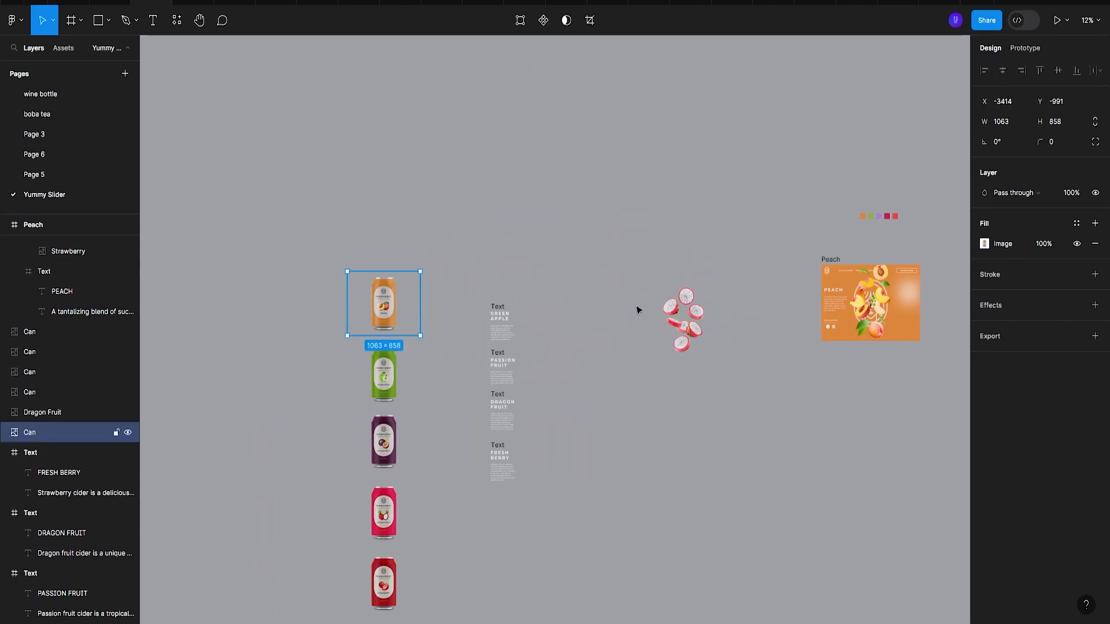
drag(606, 311, 874, 309)
scroll(664, 390, right, 5)
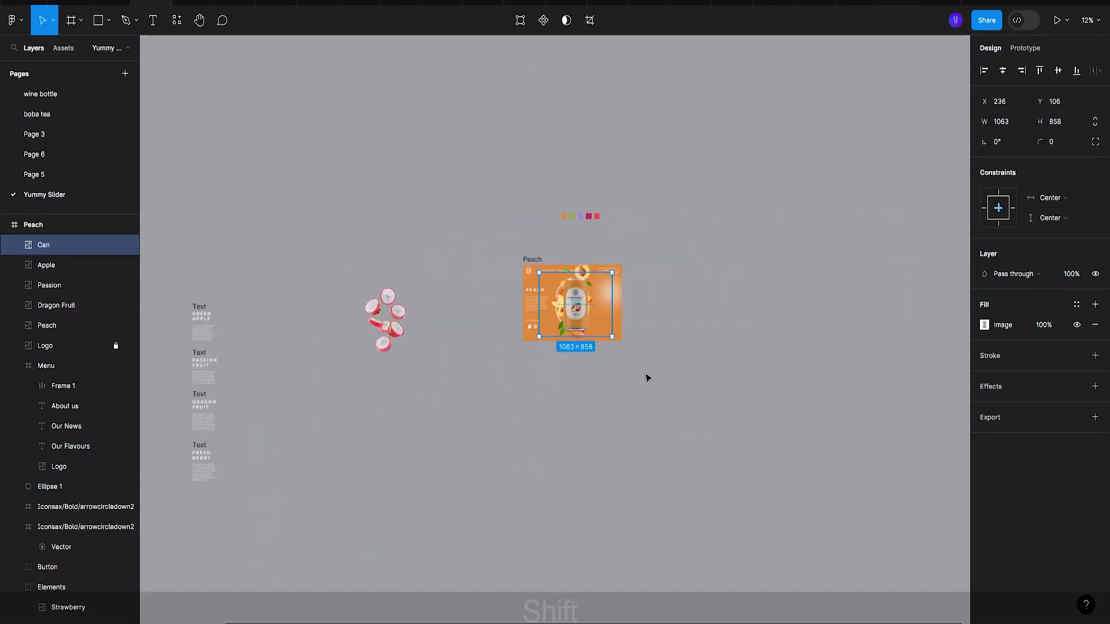
Scale the can image down to about 898 × 725 and centre it horizontally and vertically in the Peach frame.
scroll(614, 364, up, 4)
drag(600, 300, 570, 264)
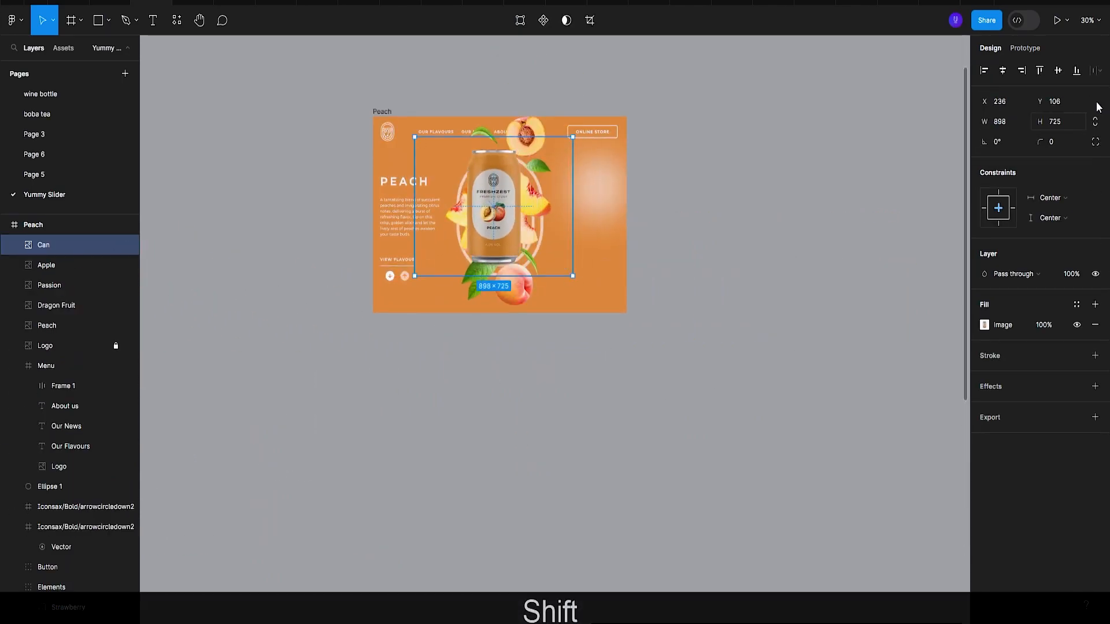
click(1003, 70)
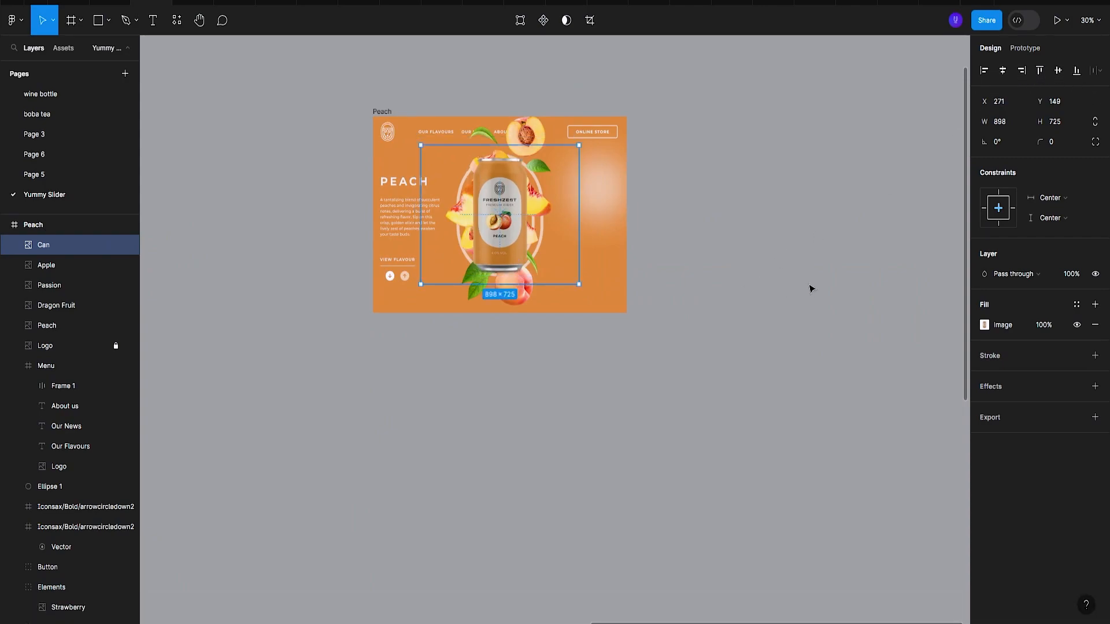
click(653, 263)
Duplicate the Peach frame directly below the original with a gap of 205, at Y 147.
scroll(632, 258, down, 2)
drag(632, 257, 706, 286)
scroll(740, 283, up, 3)
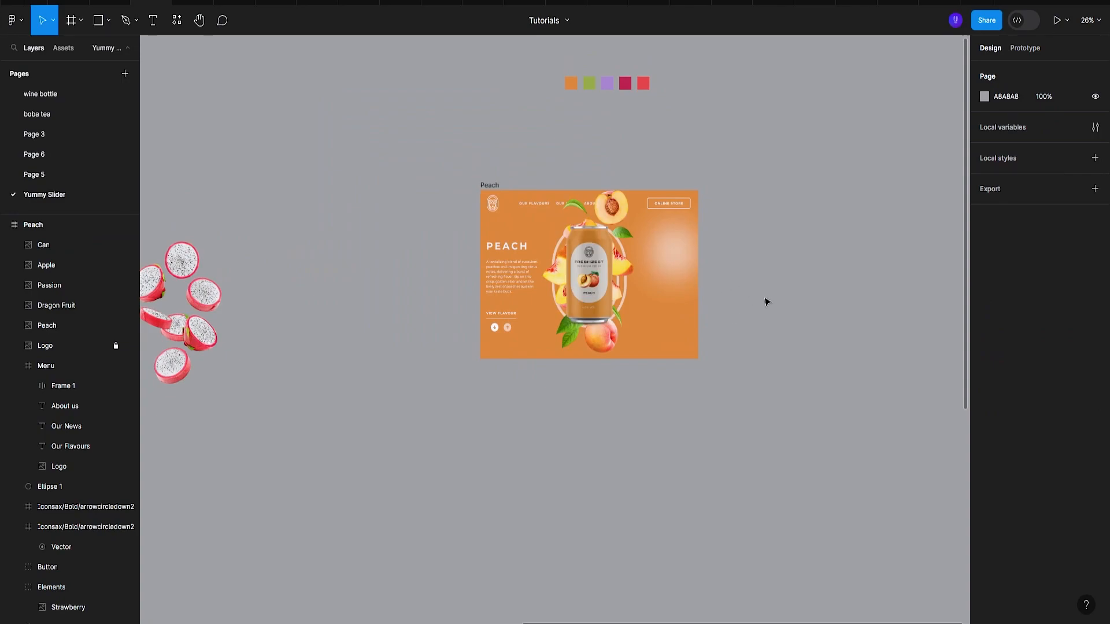
scroll(766, 301, up, 2)
scroll(760, 304, down, 4)
click(537, 200)
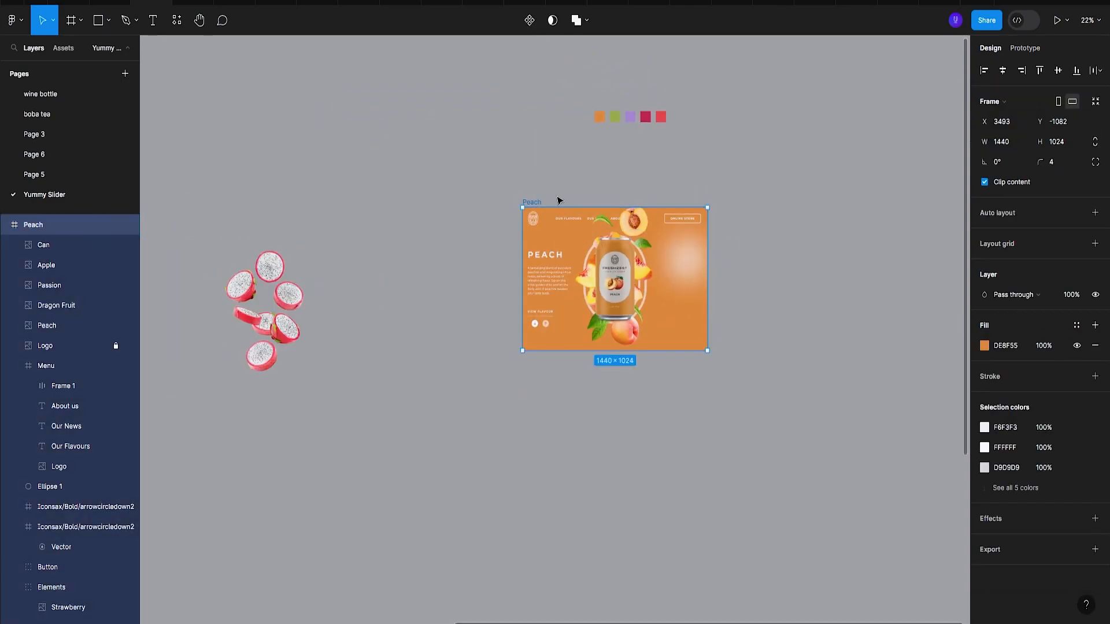
drag(535, 203, 538, 373)
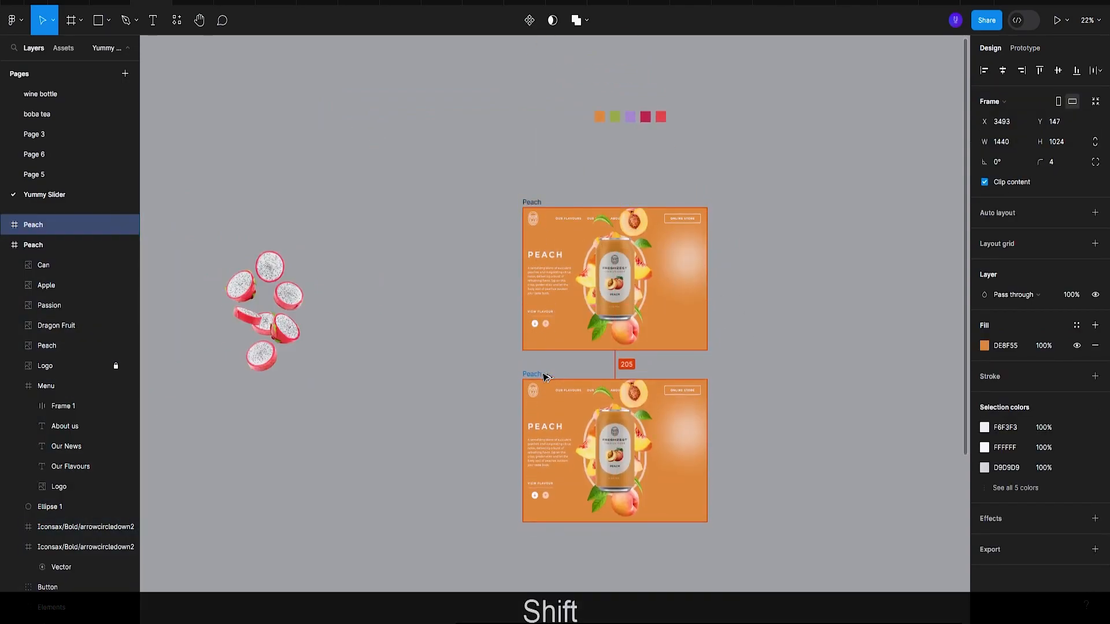
Delete the can image from the duplicated Peach frame.
scroll(706, 374, down, 1)
scroll(716, 399, down, 3)
scroll(723, 424, up, 5)
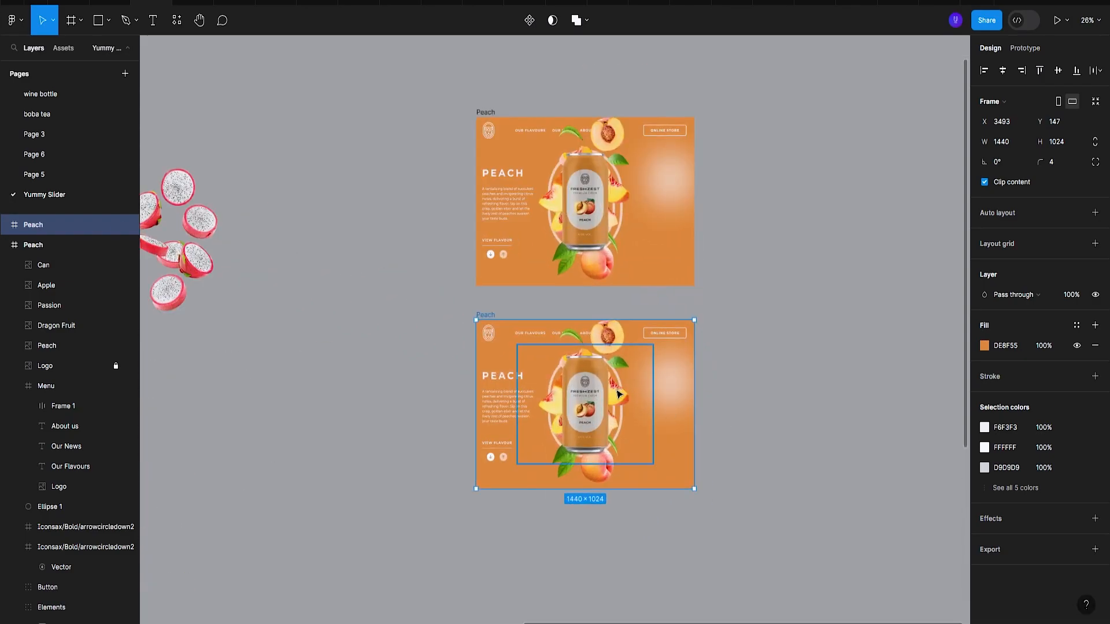
click(603, 400)
key(Delete)
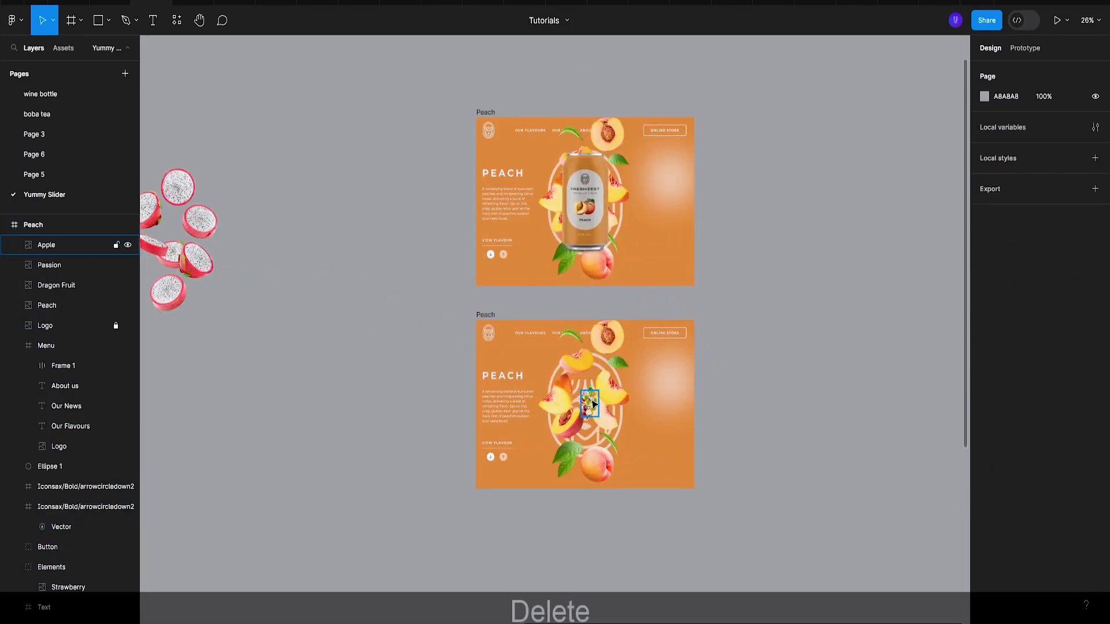
In the duplicated frame, enlarge the apple image to about 889 × 1216 and shrink the peach fruit image to a tiny size.
click(595, 413)
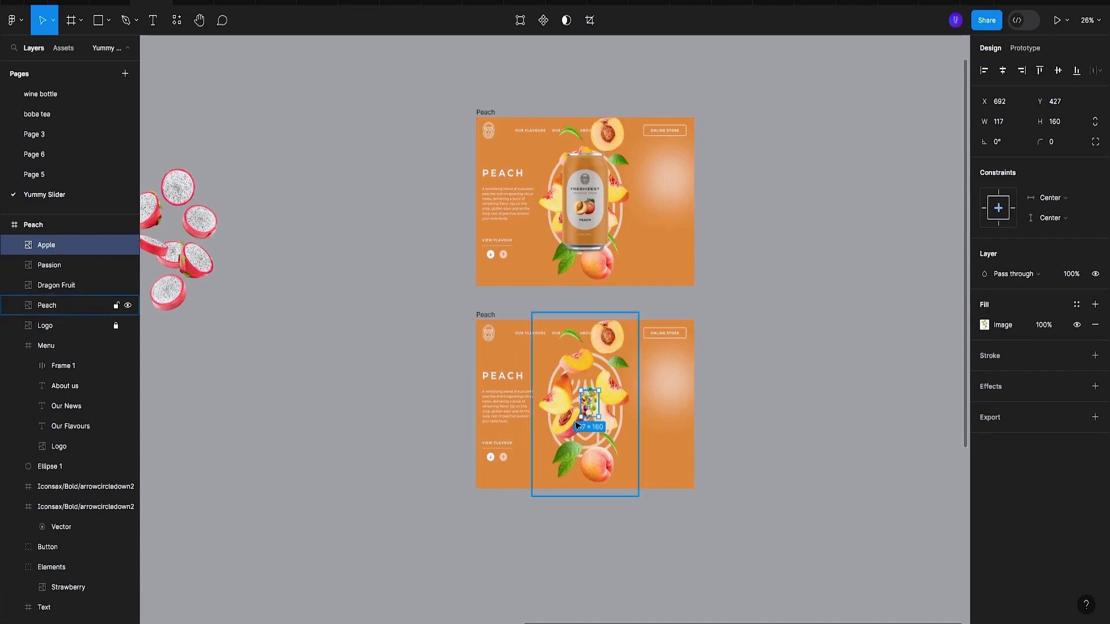
drag(595, 421, 725, 523)
click(555, 439)
drag(639, 460, 598, 422)
Centre the enlarged apple image horizontally and vertically in the duplicated frame.
click(614, 441)
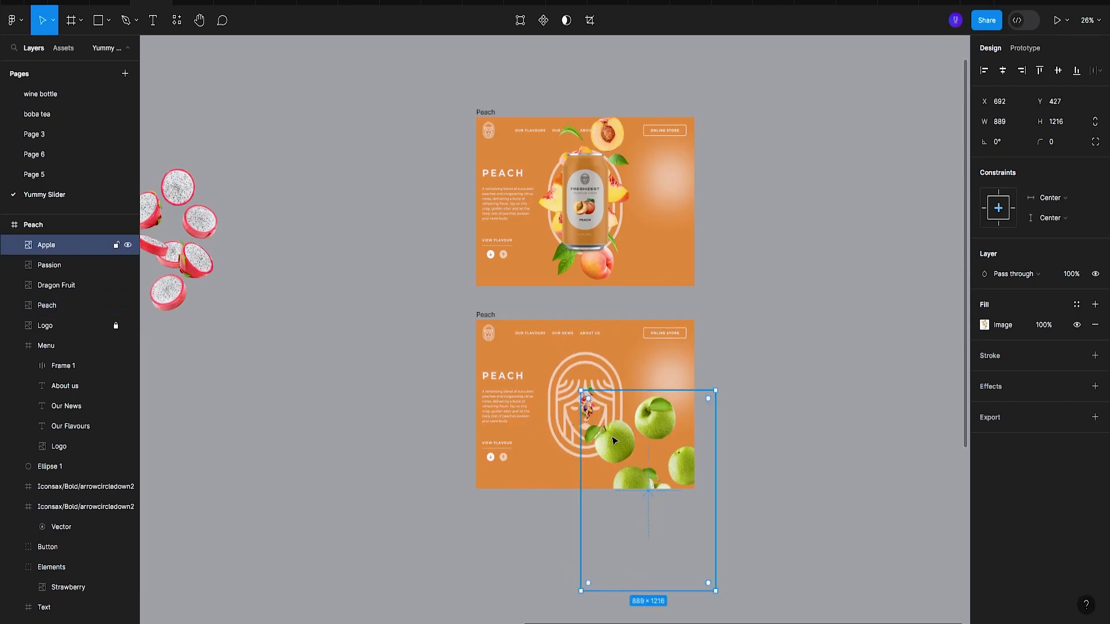
click(1003, 70)
click(1058, 70)
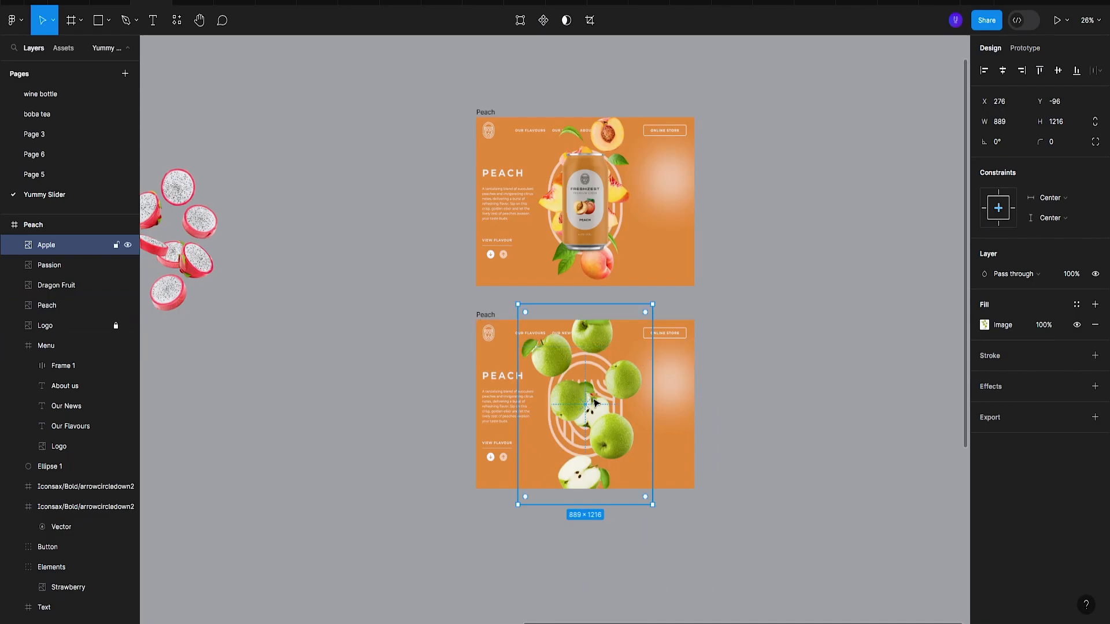
Copy the Green Apple text block from the spare text frames on the canvas.
click(488, 379)
scroll(488, 376, down, 5)
scroll(463, 385, left, 3)
scroll(476, 386, up, 5)
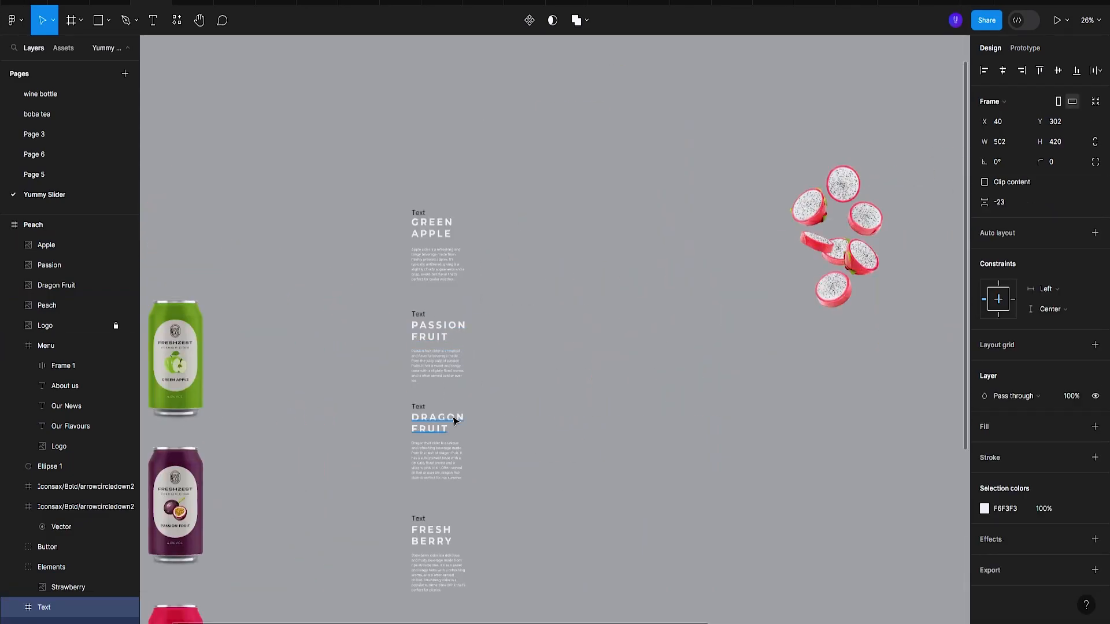
scroll(443, 289, up, 3)
click(424, 289)
key(ctrl+c)
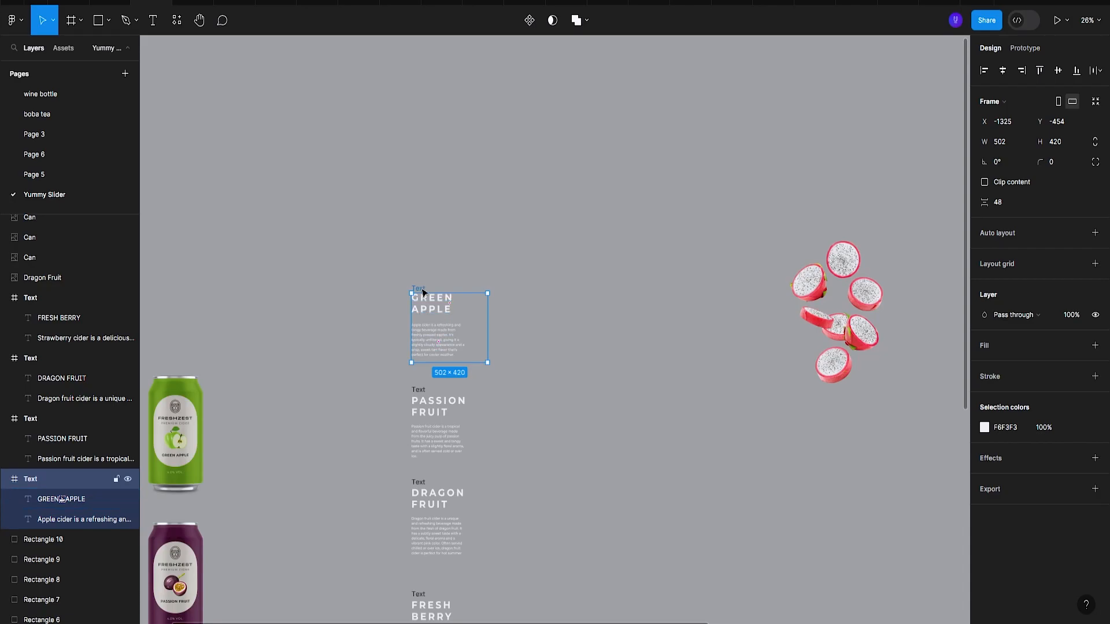
Replace the PEACH text block in the duplicated frame with the copied Green Apple text.
scroll(439, 309, down, 5)
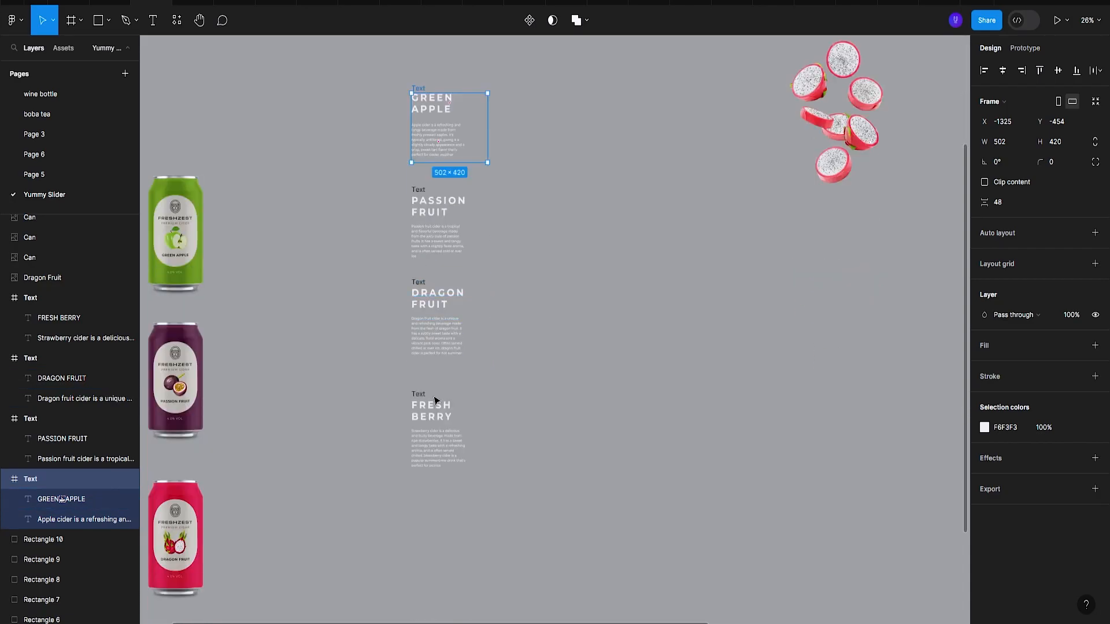
scroll(425, 224, up, 1)
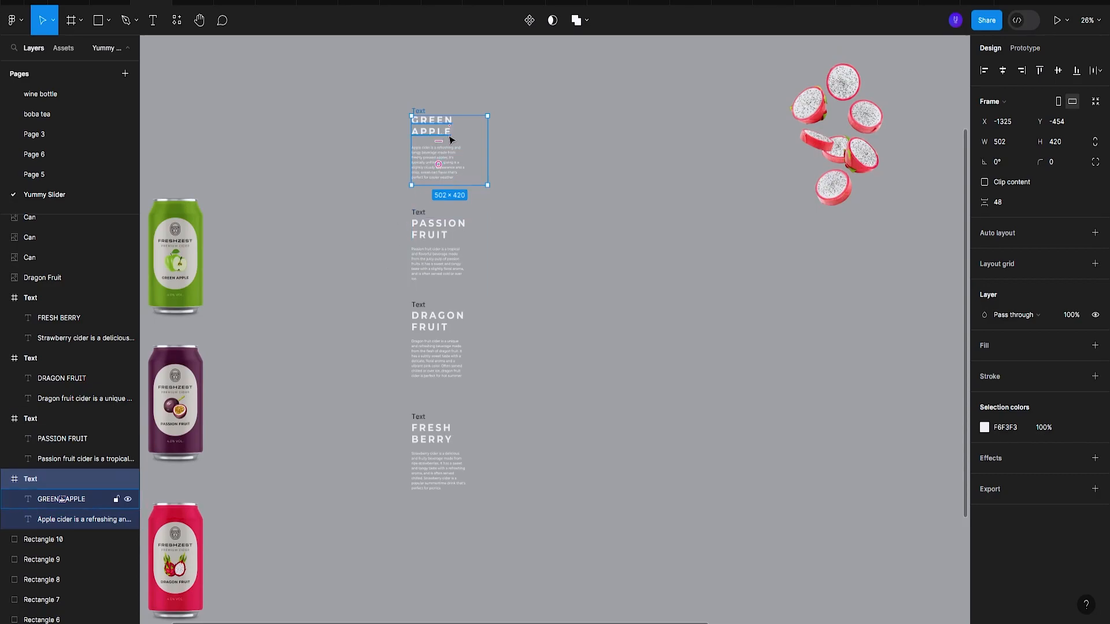
scroll(450, 139, down, 3)
scroll(508, 188, right, 5)
scroll(776, 241, up, 4)
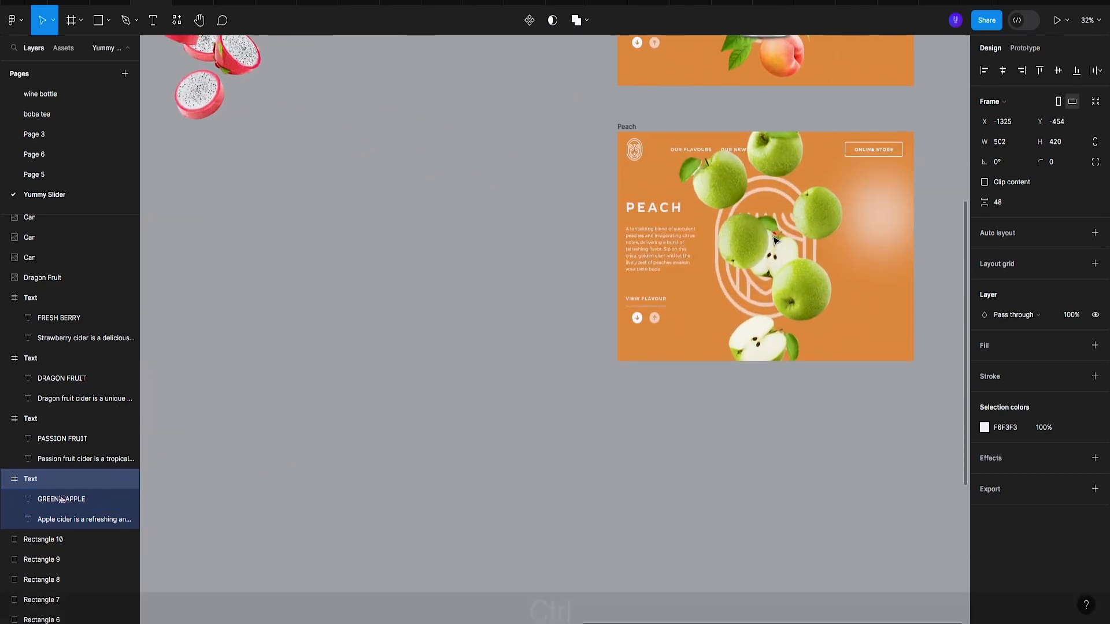
click(750, 246)
key(ctrl+shift+r)
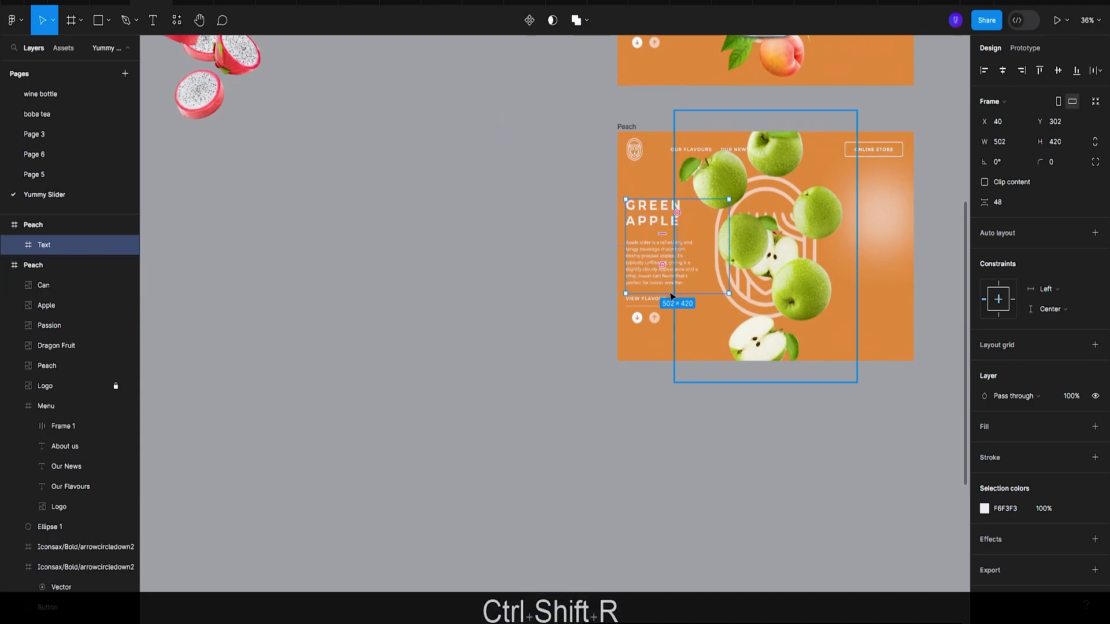
Set the duplicated frame's fill to green A1B362, sampled from the green swatch above the frames.
scroll(773, 265, right, 3)
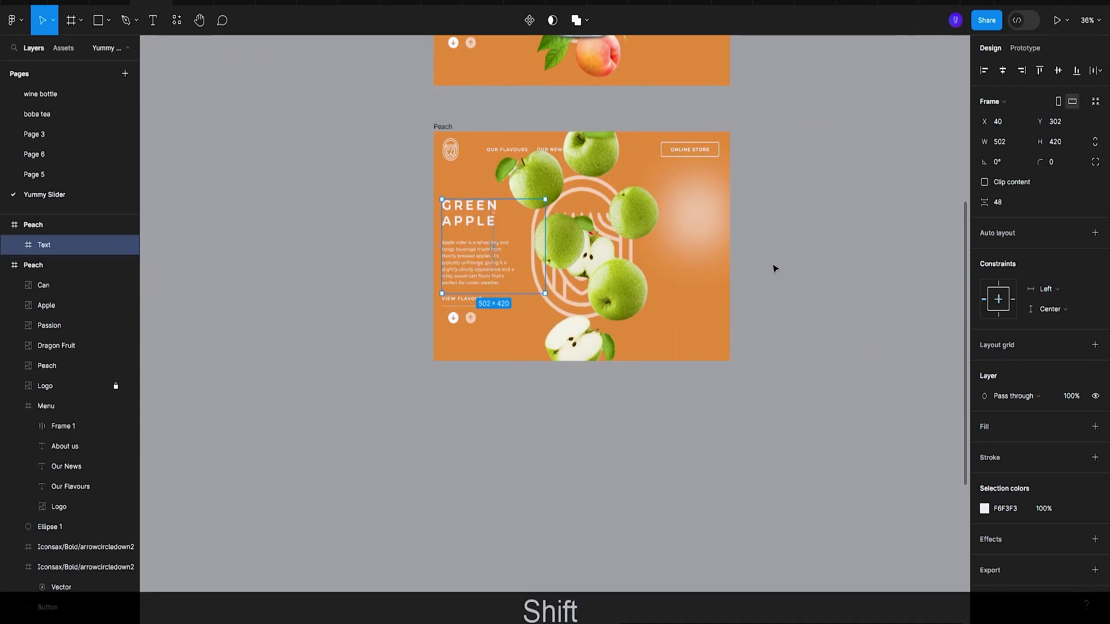
click(448, 128)
scroll(775, 248, down, 3)
click(984, 346)
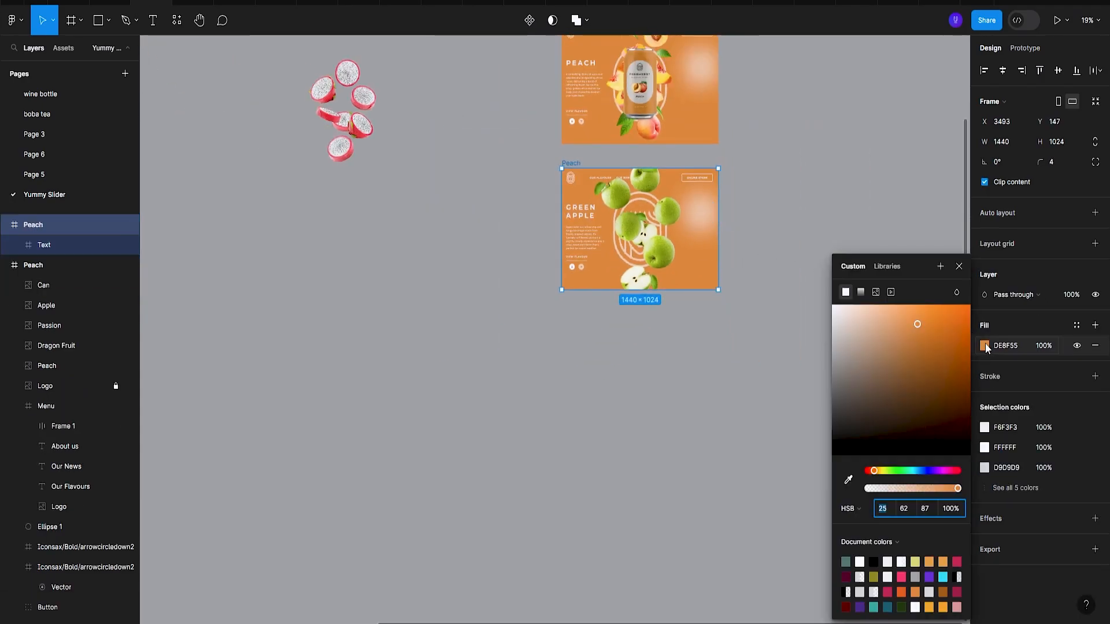
scroll(705, 327, up, 1)
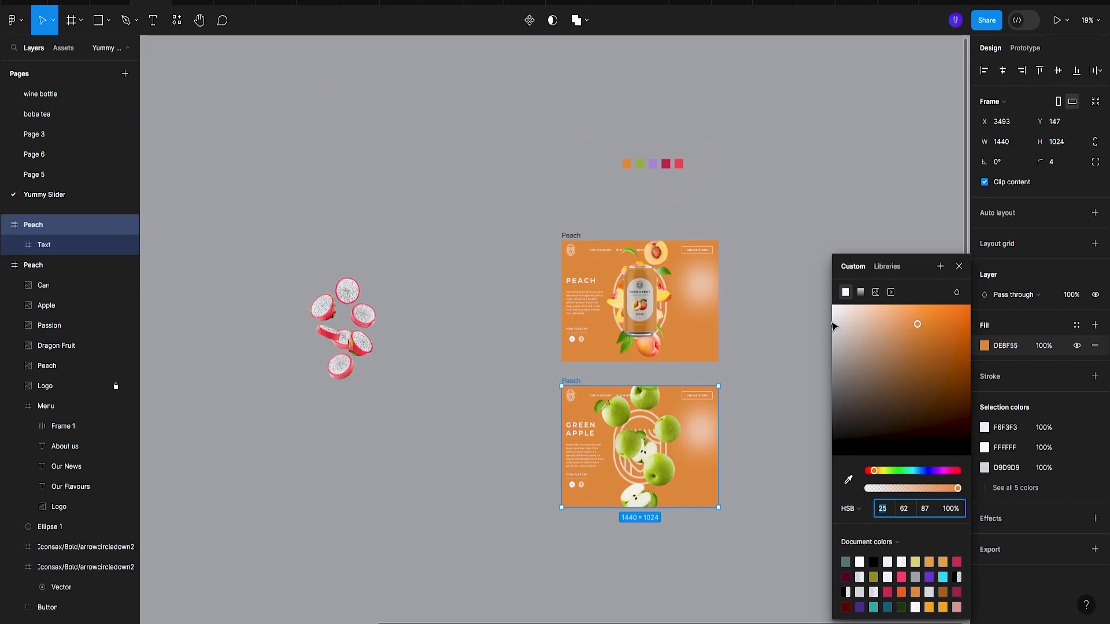
click(847, 481)
click(642, 164)
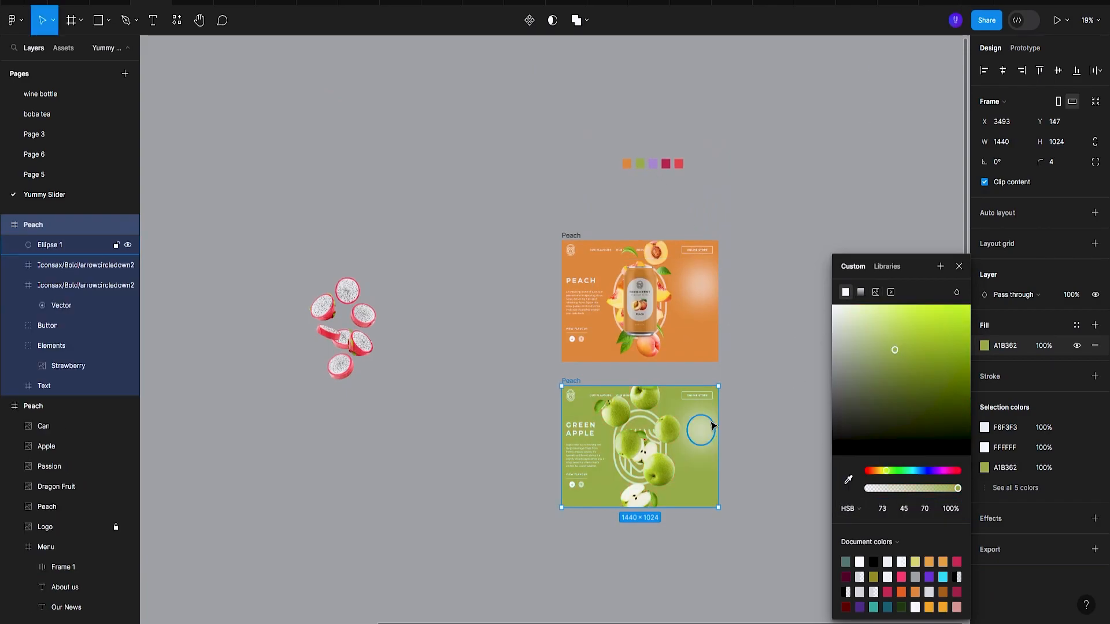
Move the blurred glow ellipse in the green frame straight down to Y 353.
click(716, 427)
key(shift+Down)
key(shift+Down)
key(shift+Down)
key(shift+Down)
key(shift+Down)
key(shift+Down)
key(shift+Down)
key(shift+Down)
key(shift+Down)
key(shift+Down)
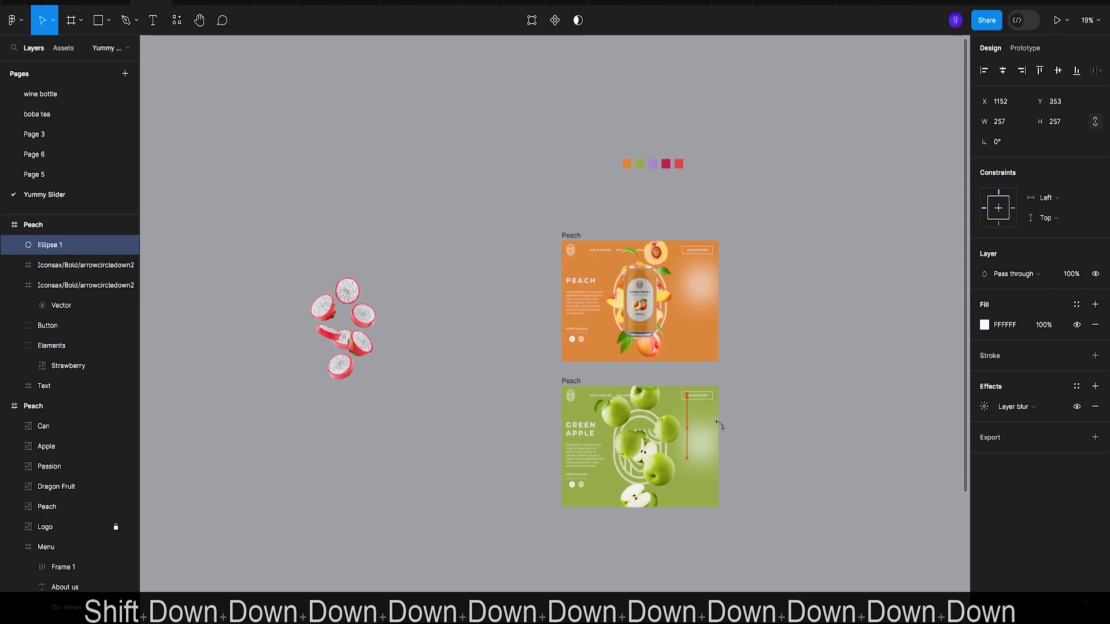
click(797, 438)
Move the green apple can image into the green frame, over the apples, at about X 210, Y 31.
ctrl+scroll(747, 424, down, 3)
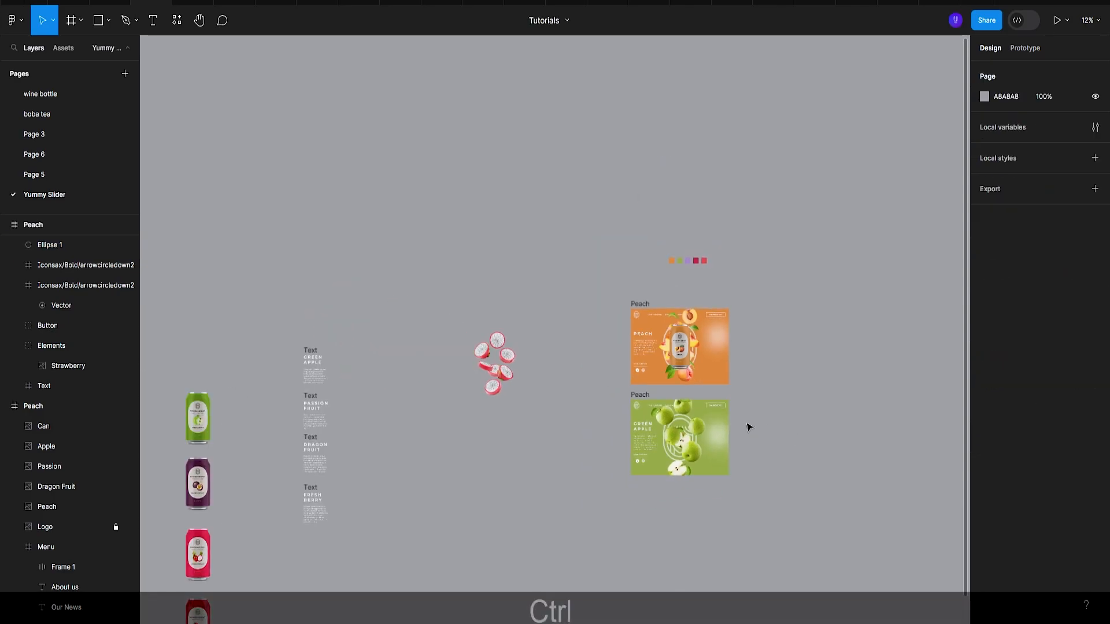
shift+scroll(624, 411, left, 3)
drag(338, 295, 790, 315)
ctrl+scroll(808, 314, up, 5)
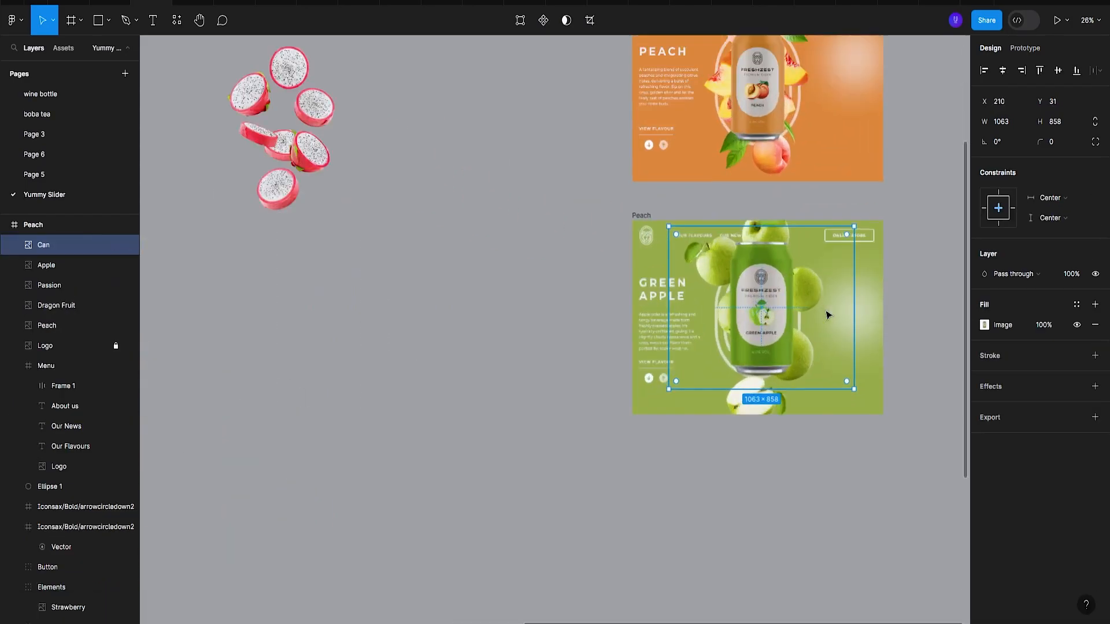
Scale the green apple can down to 885 × 714 and centre it horizontally and vertically in the green frame.
scroll(832, 376, up, 3)
drag(853, 532, 822, 498)
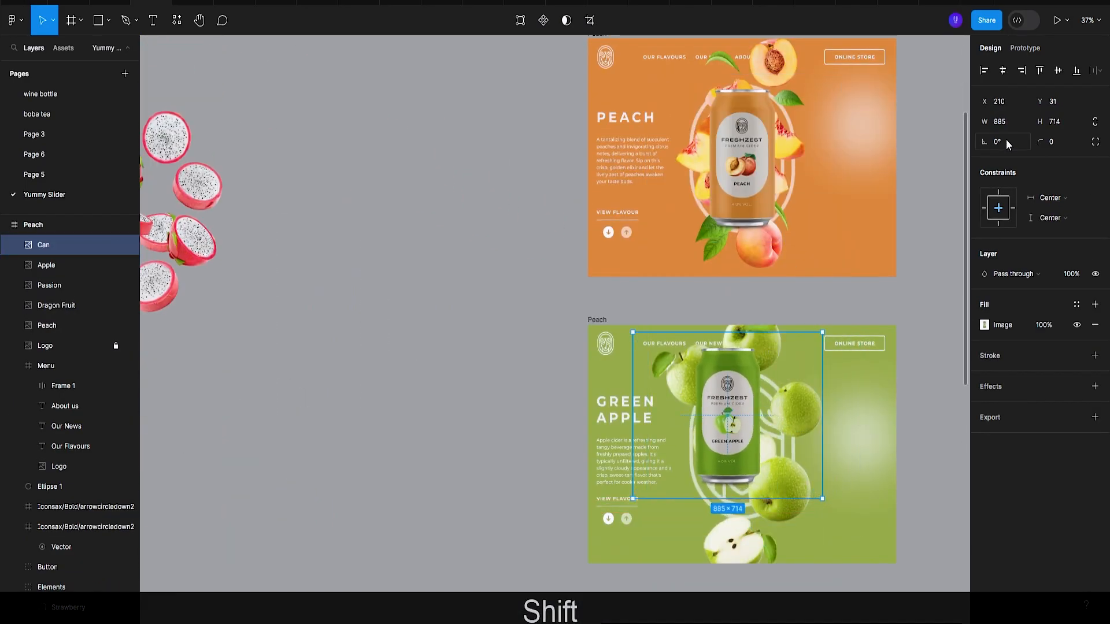
click(1002, 70)
click(1059, 70)
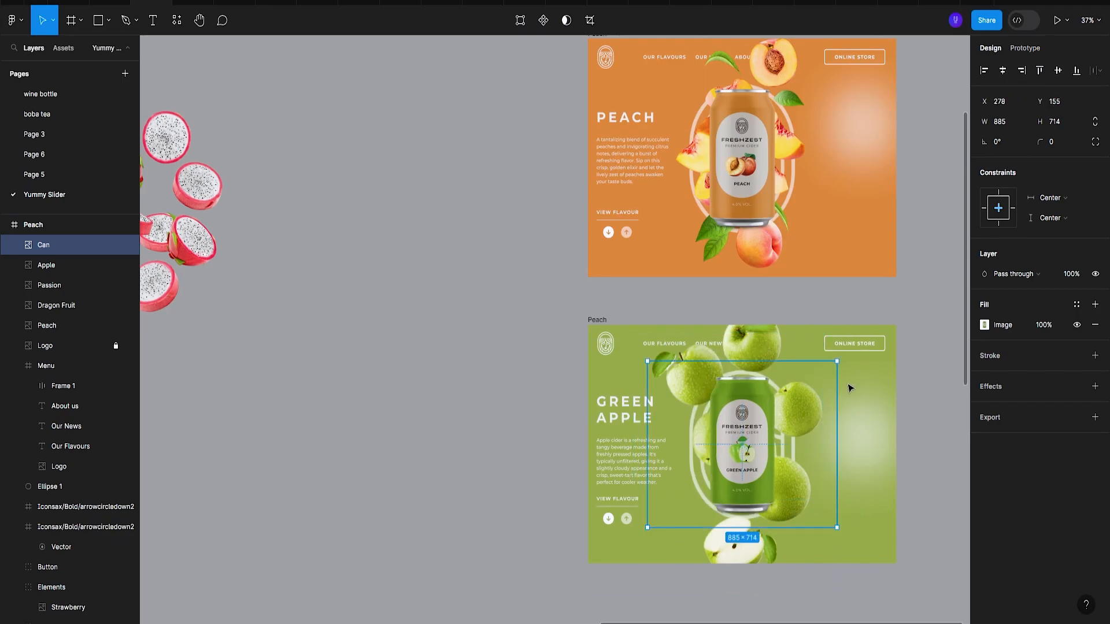
Bring the green frame's Menu group to the front, above the apples and can.
scroll(837, 391, down, 1)
click(714, 359)
click(701, 366)
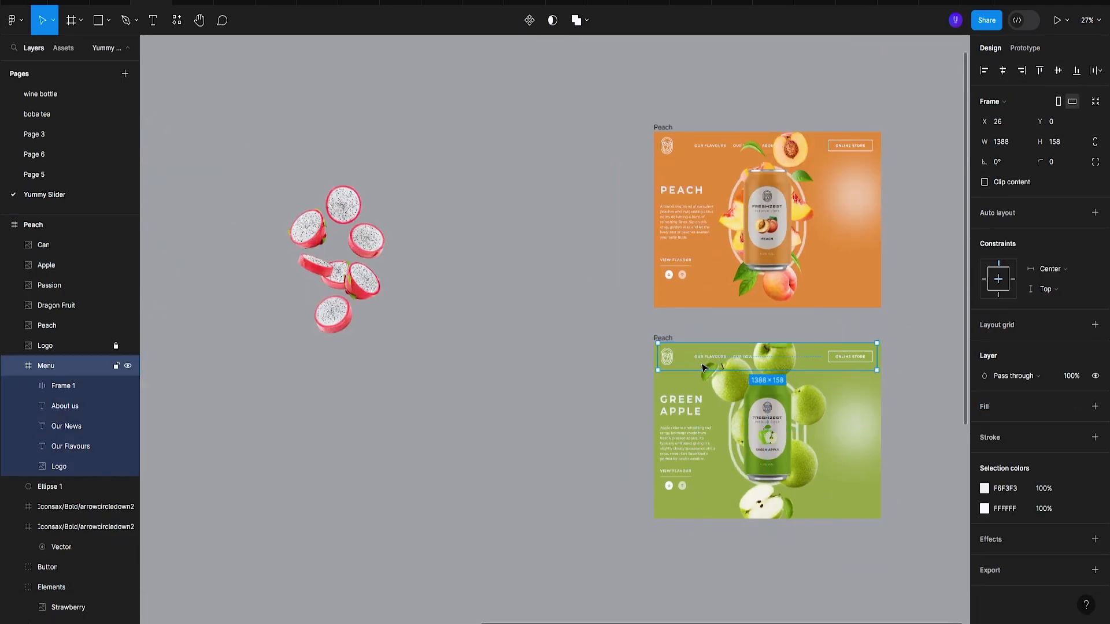
right_click(680, 366)
key(Escape)
right_click(666, 361)
click(714, 322)
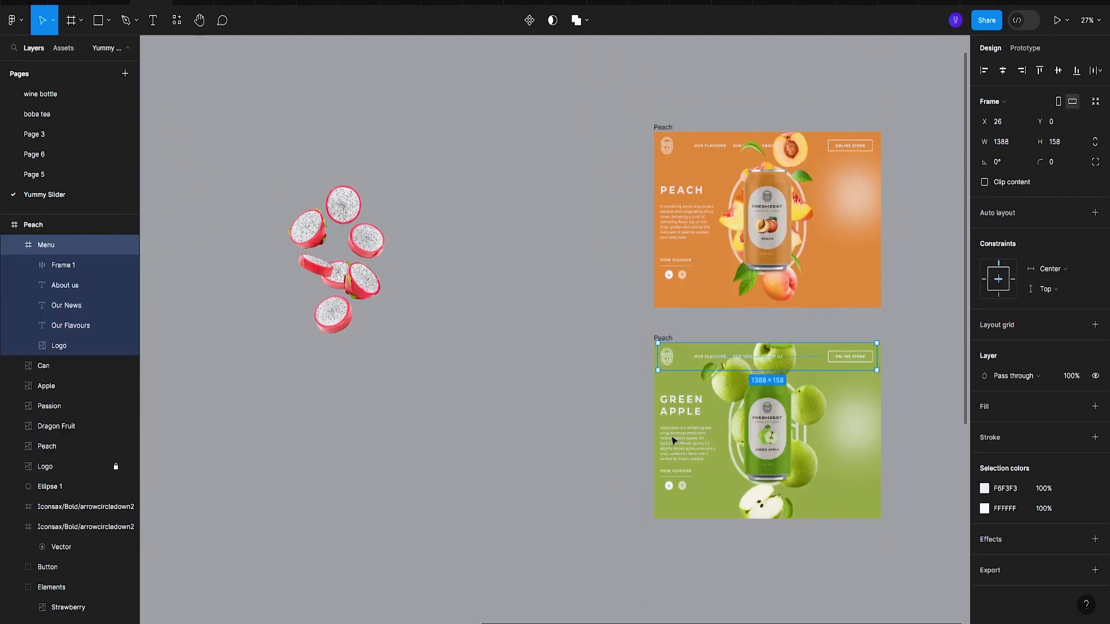
Rename the green frame as Apple.
scroll(677, 431, right, 3)
double_click(481, 338)
text(Appl)
Set the opacity of the up-arrow icon's white colour in the Apple frame to 100%.
scroll(767, 364, down, 2)
drag(775, 404, 727, 339)
scroll(504, 372, up, 2)
scroll(504, 372, up, 1)
click(85, 507)
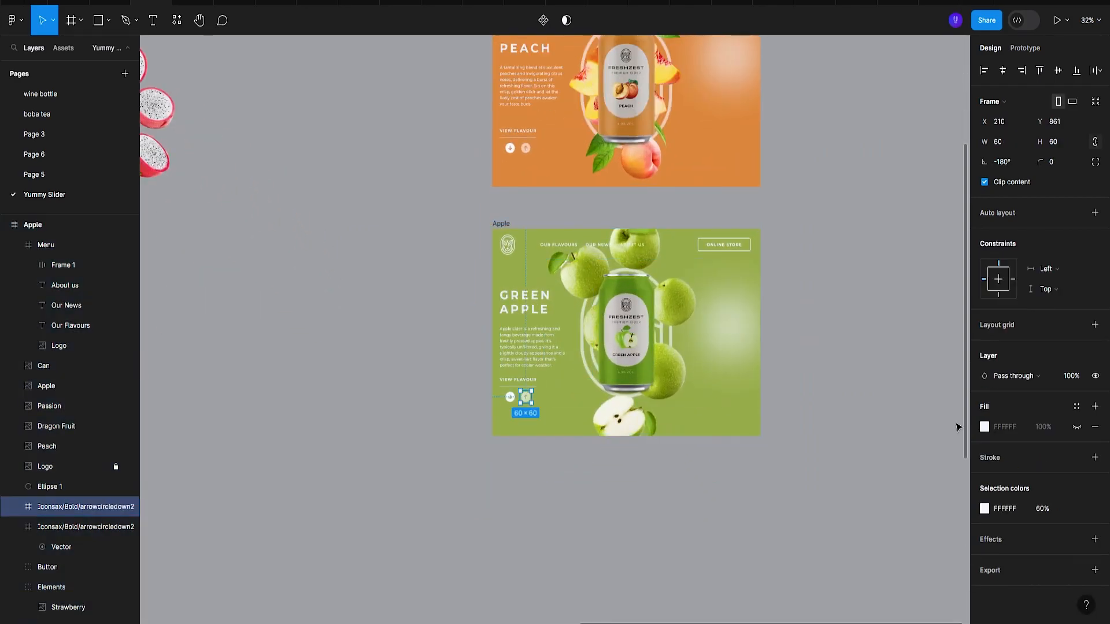
text(100)
key(Return)
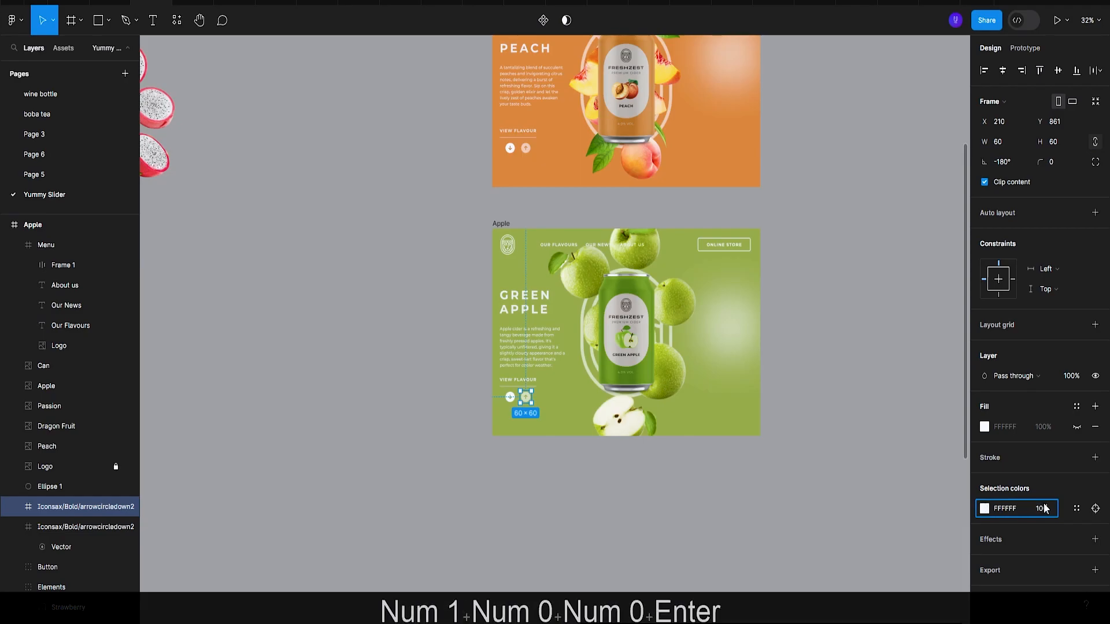
Duplicate the Apple frame and place the copy directly below it at X 3493, Y 1436.
scroll(890, 487, down, 3)
drag(865, 488, 626, 379)
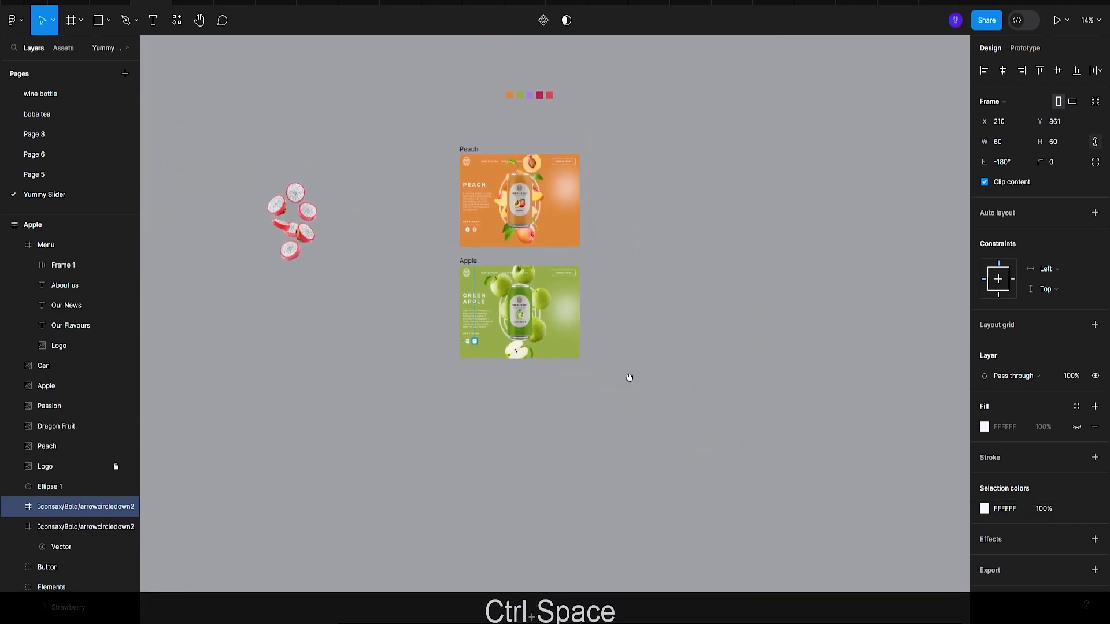
click(661, 379)
scroll(656, 385, left, 4)
scroll(656, 385, down, 2)
scroll(723, 345, right, 3)
scroll(599, 342, up, 2)
click(382, 299)
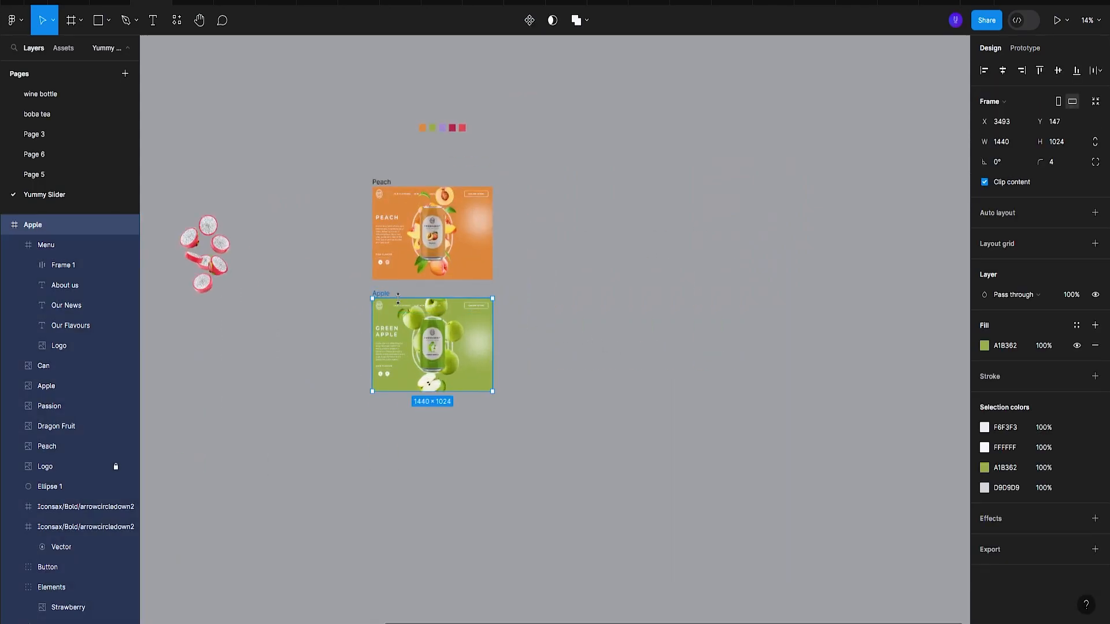
key(ctrl+d)
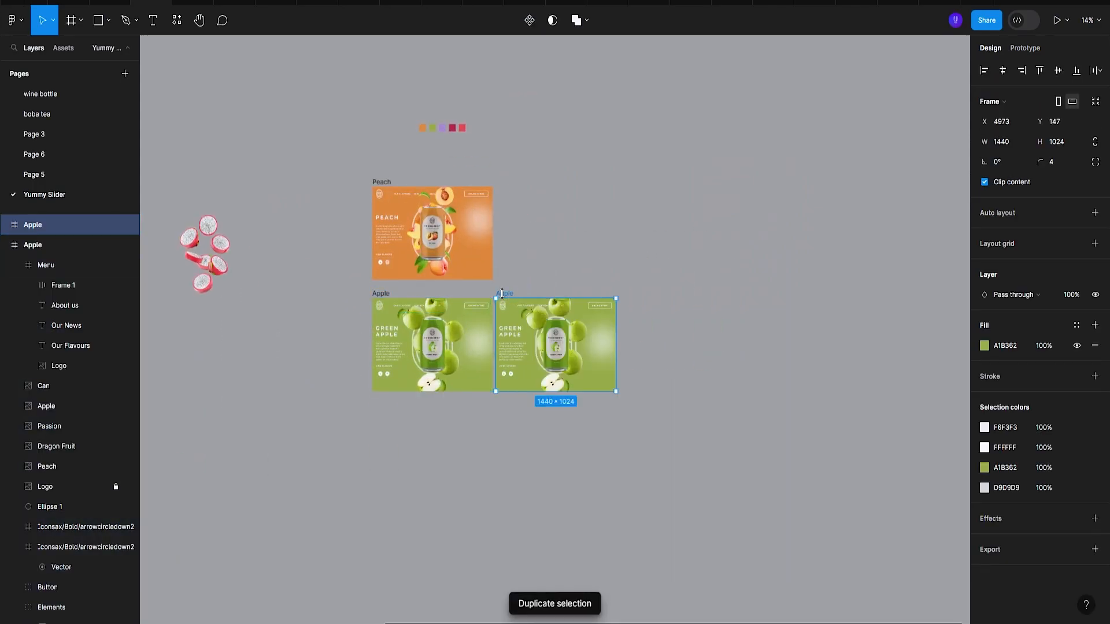
drag(500, 307, 386, 412)
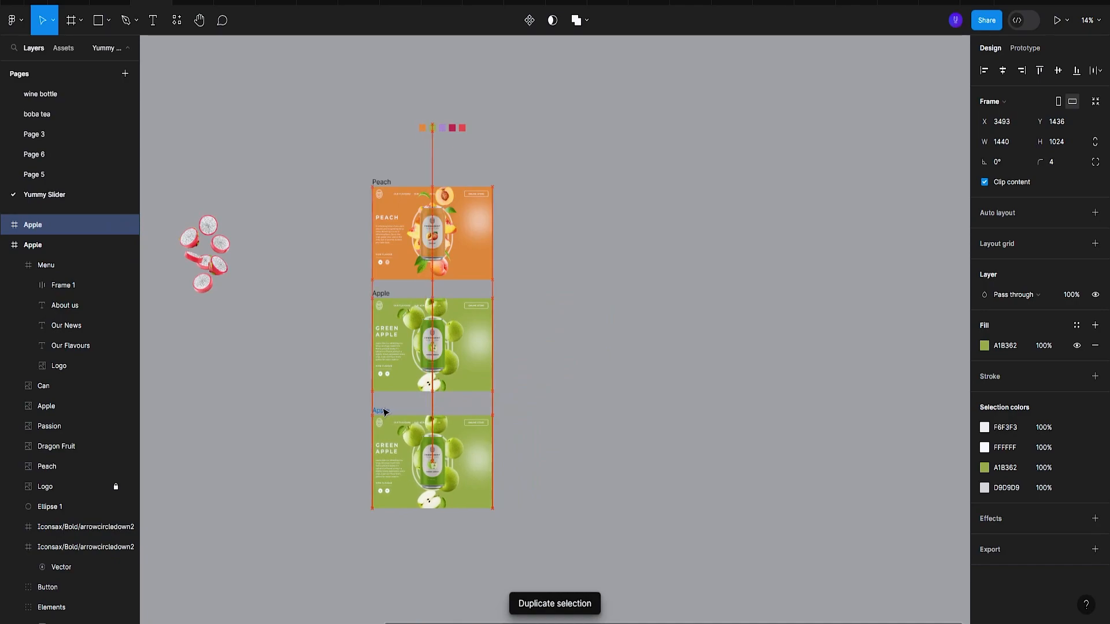
Rename the duplicated frame as Passion Fruit.
scroll(709, 466, left, 5)
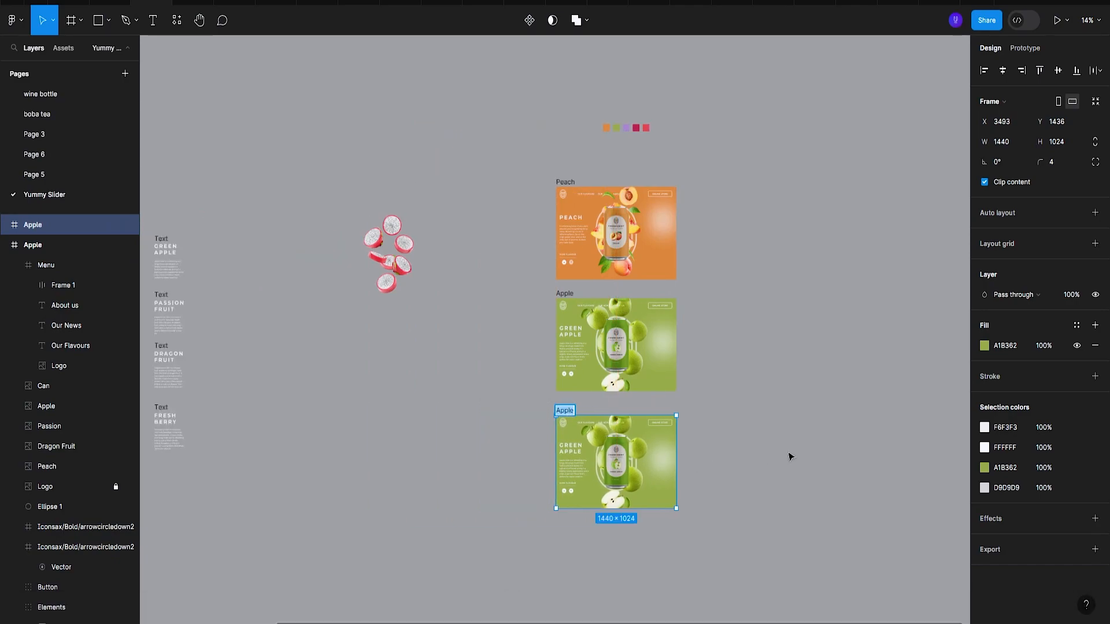
text(Passion Fruit)
key(Return)
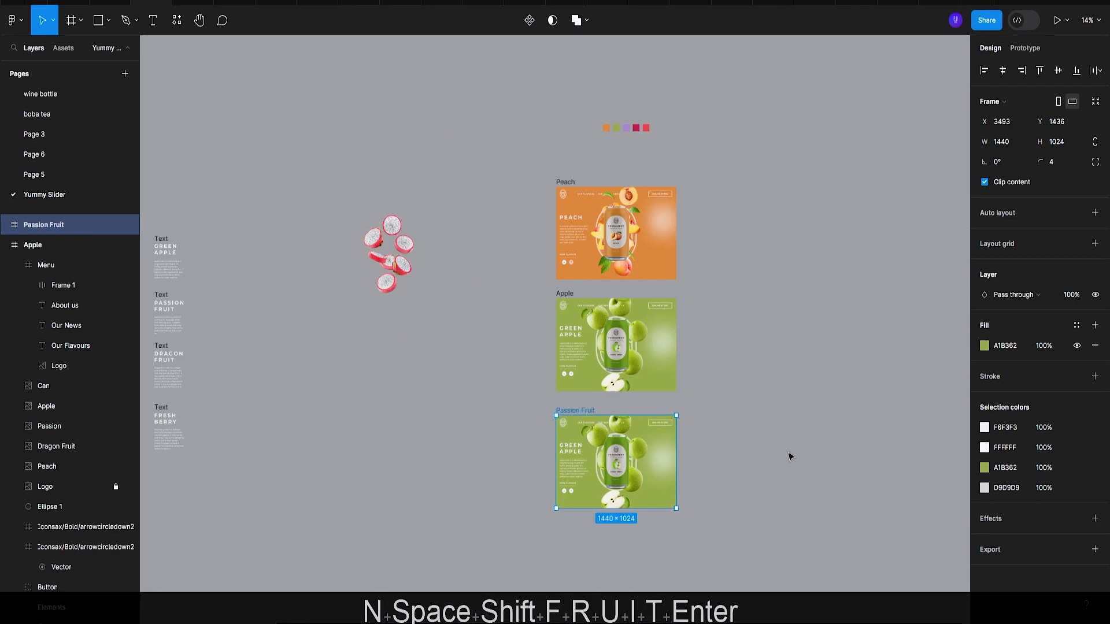
Delete the can from the Passion Fruit frame, and shrink its apples image to 91 × 124, centred in the frame.
ctrl+click(610, 460)
key(Delete)
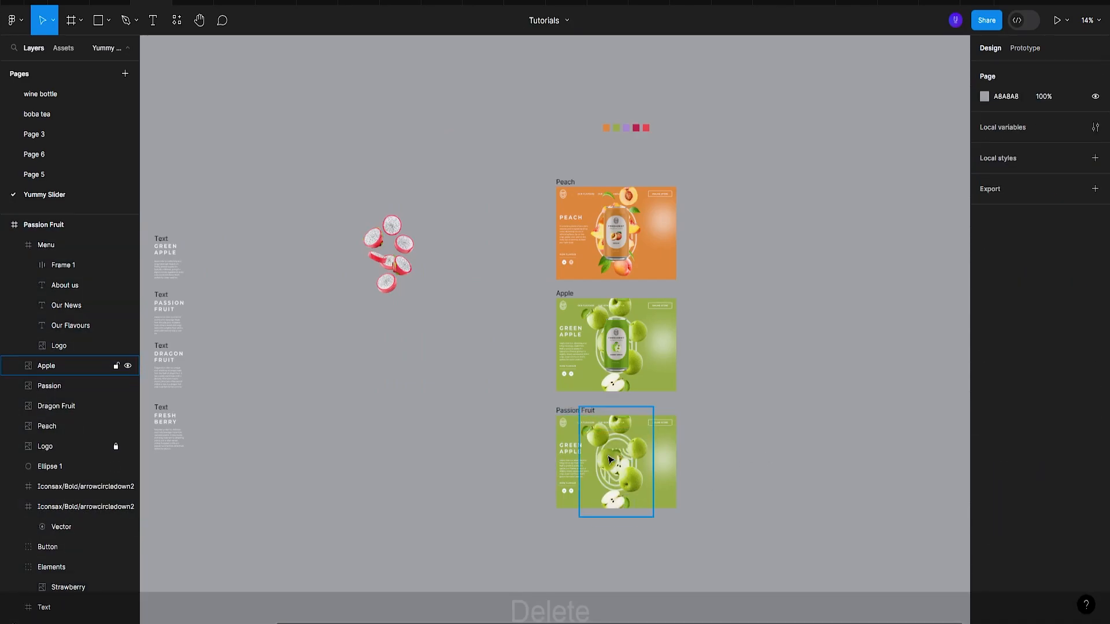
ctrl+click(609, 459)
scroll(698, 545, up, 5)
drag(718, 579, 526, 291)
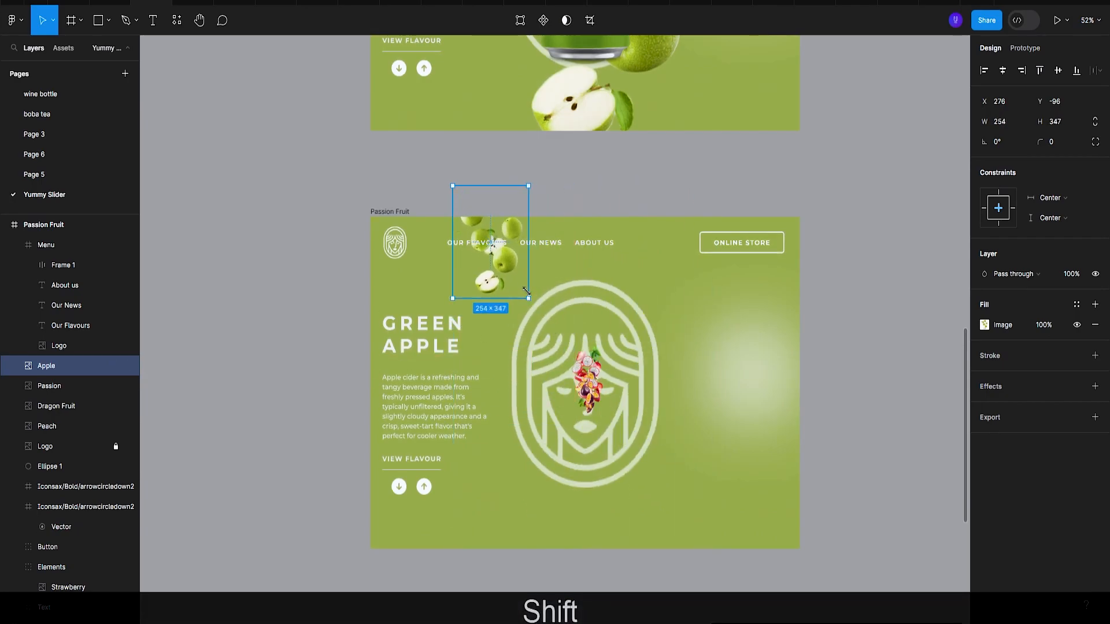
click(1003, 70)
drag(619, 433, 578, 374)
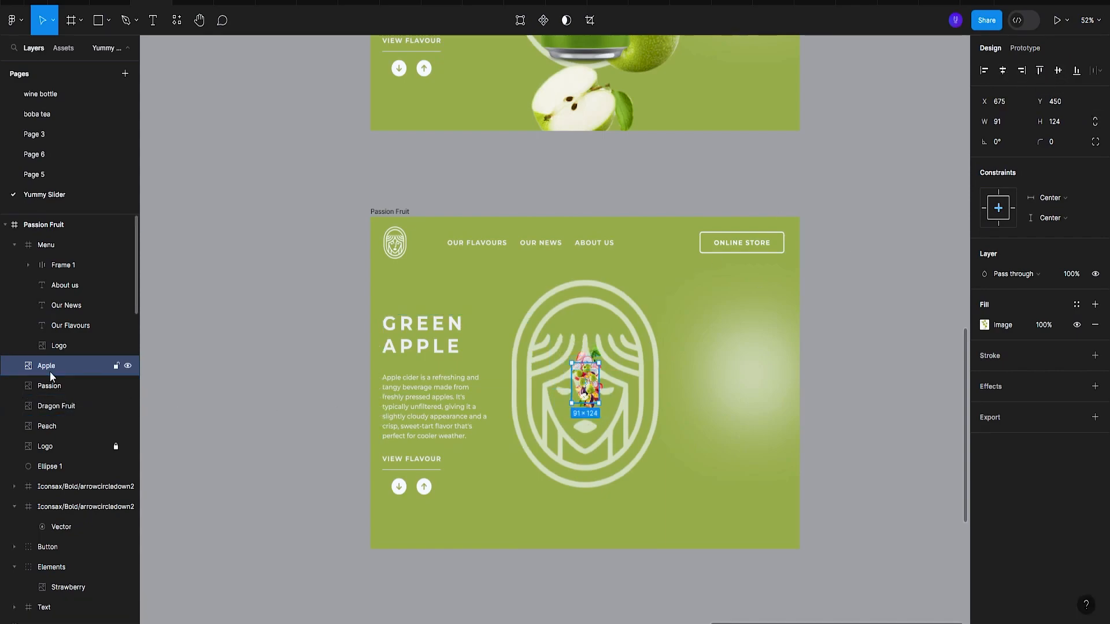
Enlarge the Passion image to 828 × 1094 and centre it horizontally and vertically in the Passion Fruit frame.
drag(604, 417, 777, 553)
click(1003, 70)
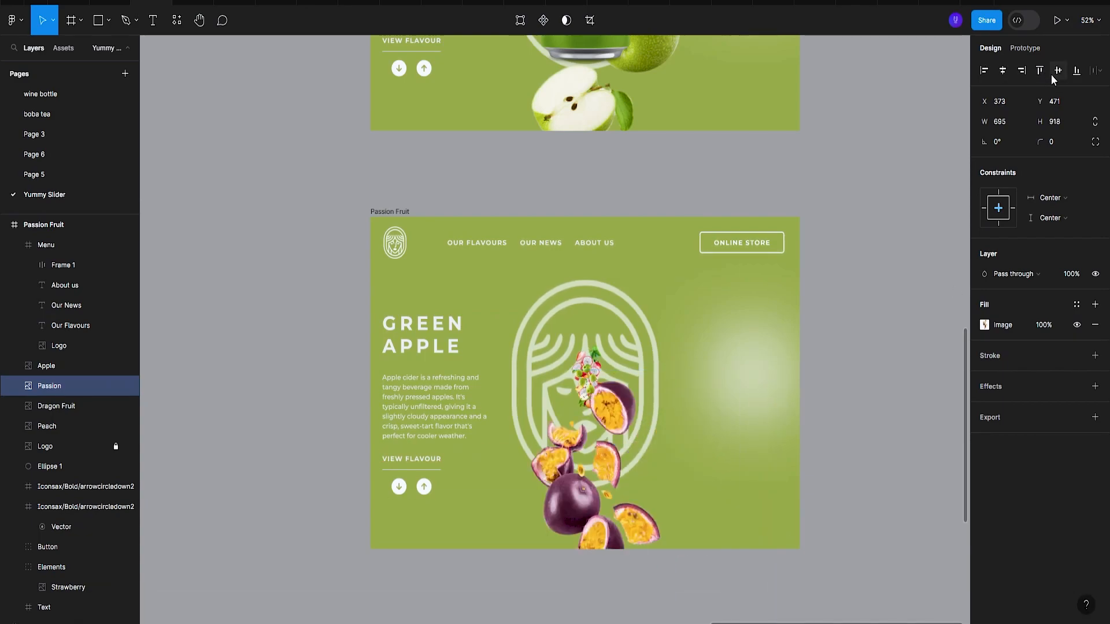
click(1057, 72)
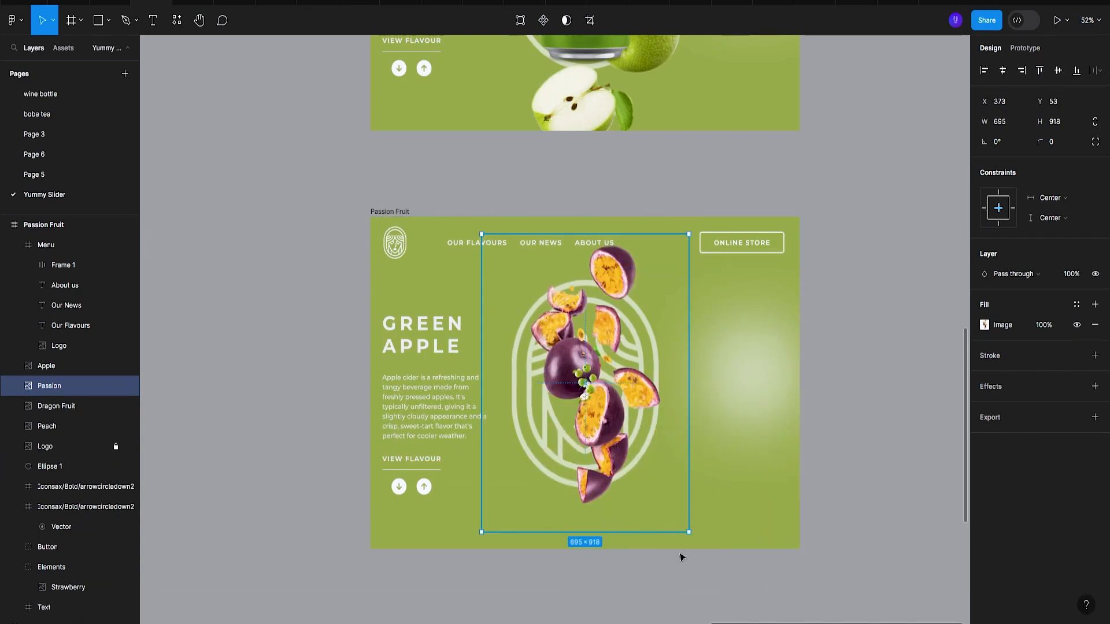
drag(689, 532, 728, 589)
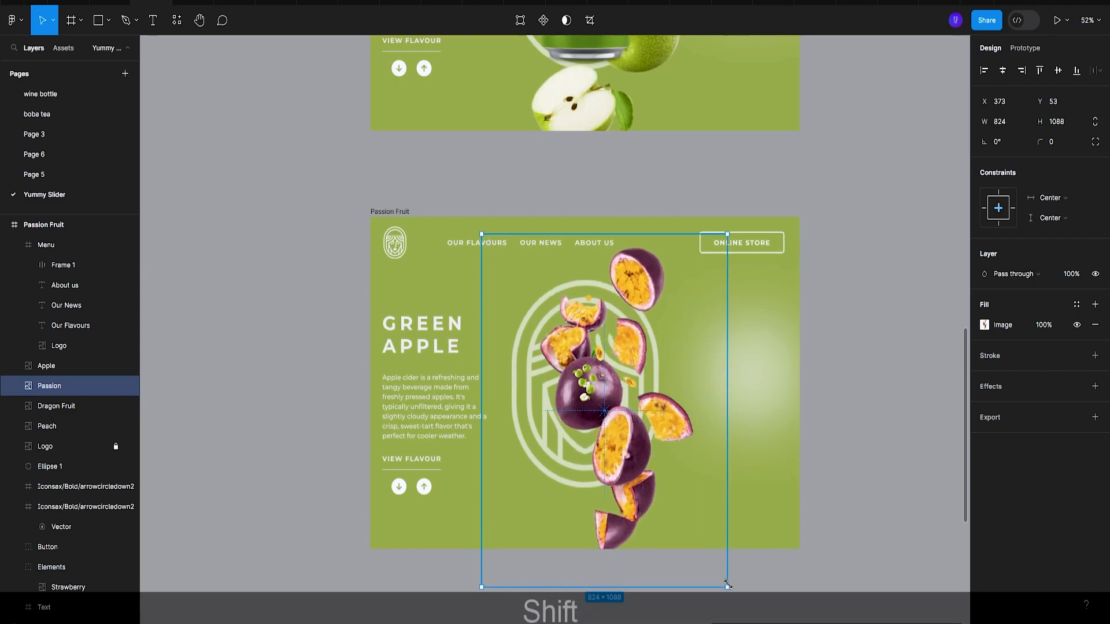
click(1004, 70)
click(1057, 70)
Move the purple passion fruit can image into the Passion Fruit frame, over the fruit, at about X 194, Y 103.
scroll(764, 169, down, 5)
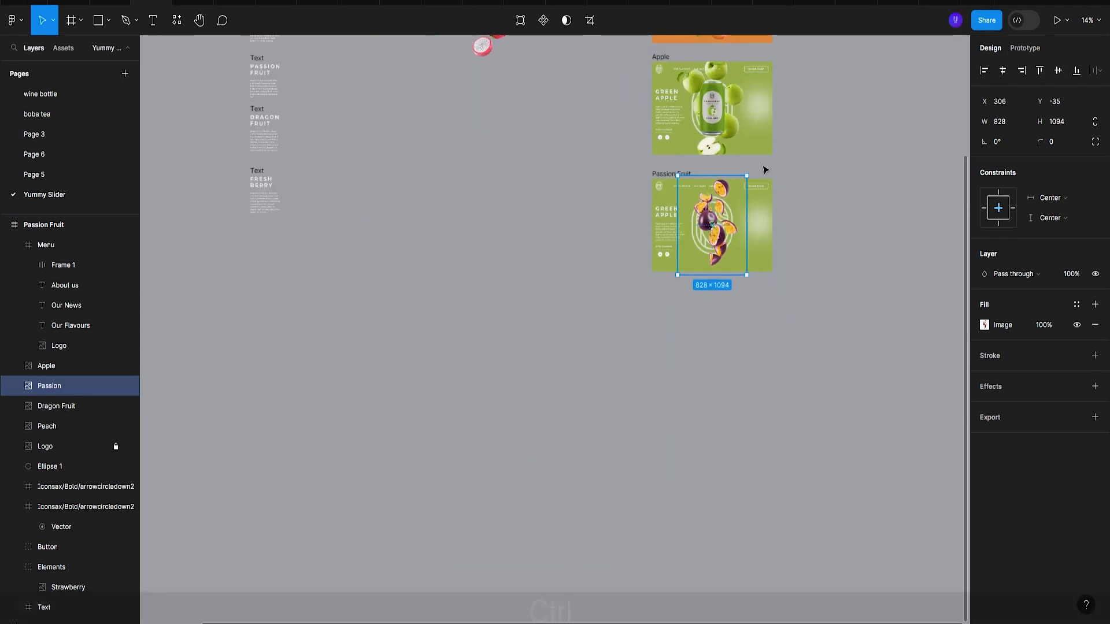
scroll(421, 218, up, 2)
scroll(421, 218, left, 5)
drag(361, 267, 818, 321)
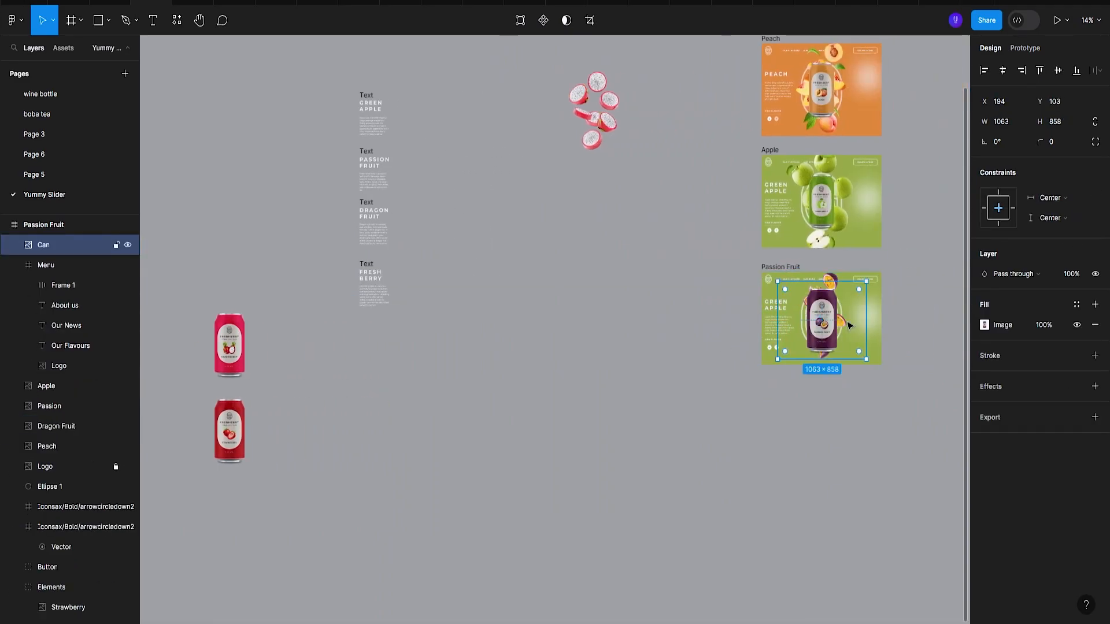
Scale the passion fruit can down to 839 × 677 and centre it horizontally and vertically in its frame.
scroll(868, 321, up, 5)
drag(862, 442, 806, 392)
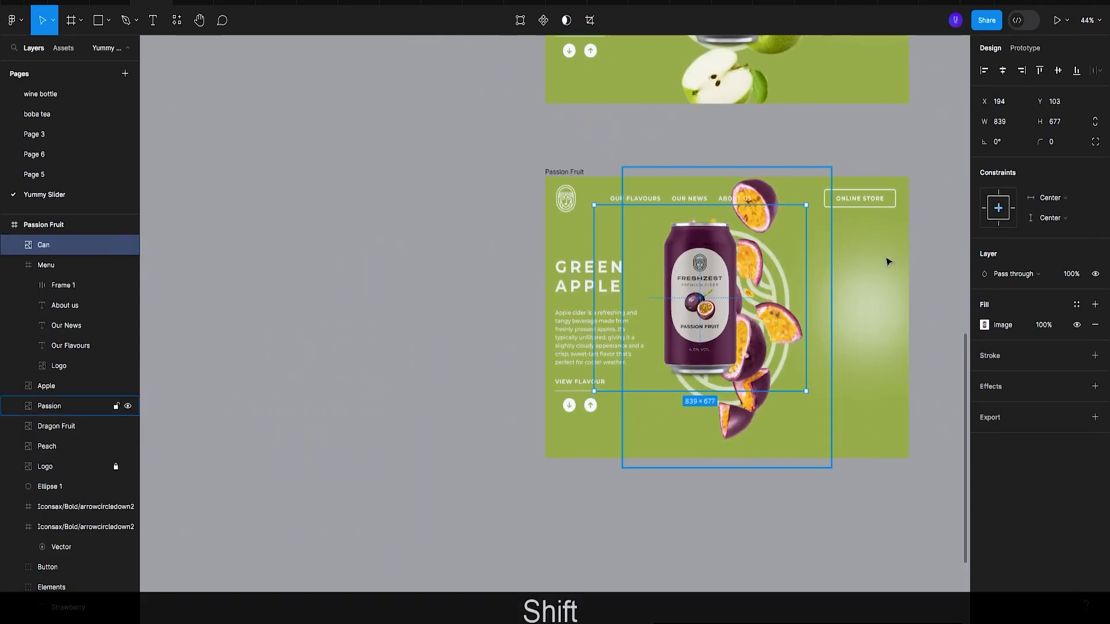
click(1002, 69)
click(1057, 70)
Set the Passion Fruit frame's fill to purple AF90CF, sampled from the purple swatch above the frames.
scroll(819, 225, down, 3)
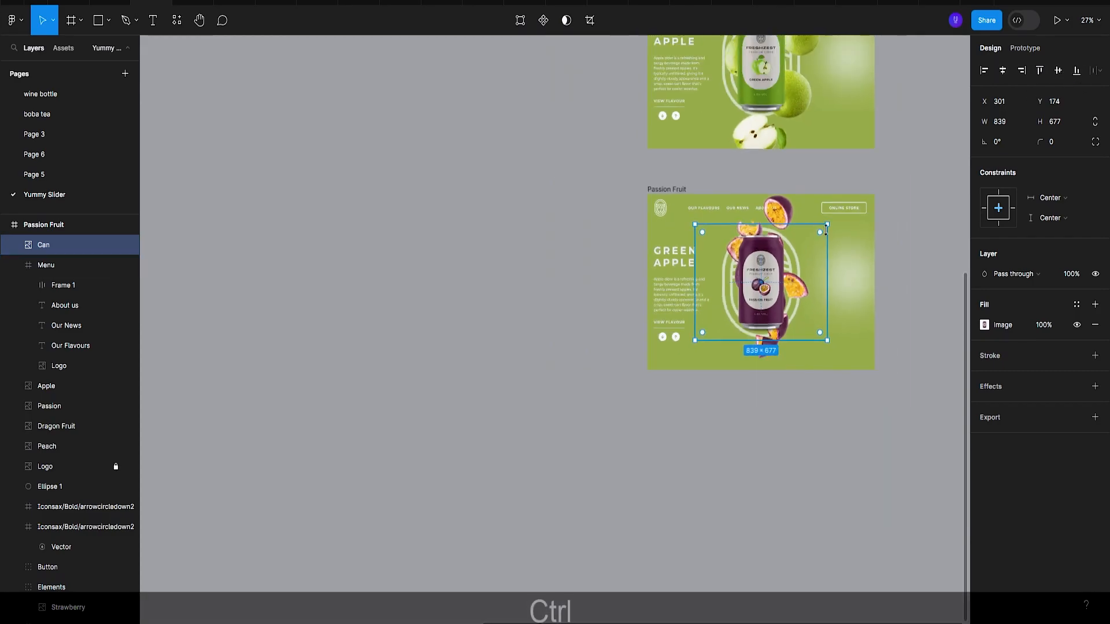
drag(889, 254, 784, 270)
click(555, 206)
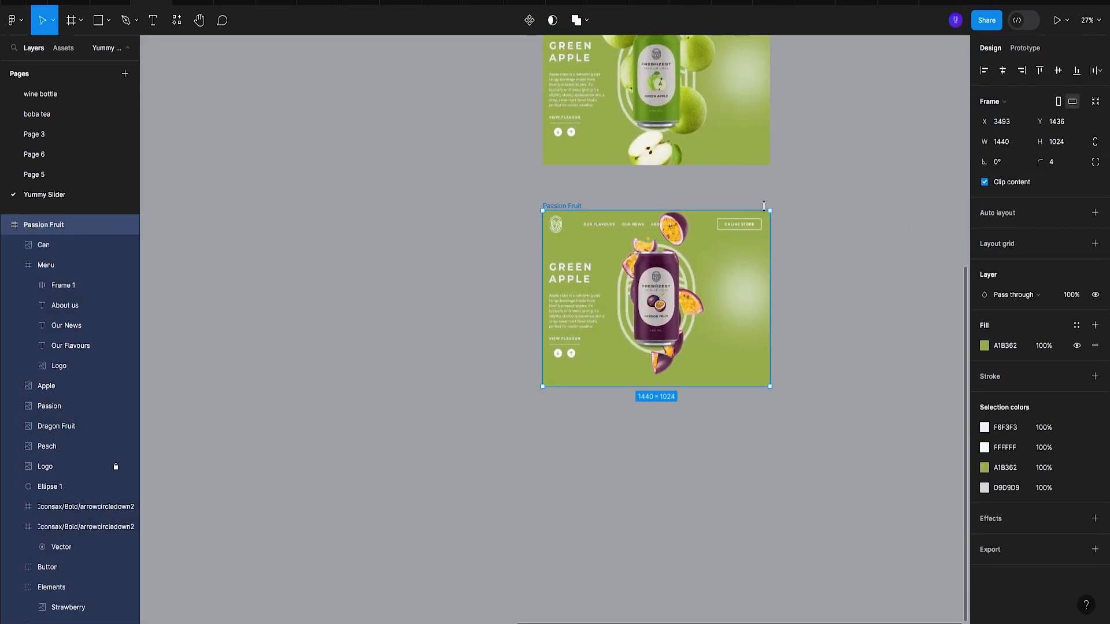
scroll(764, 206, down, 1)
click(983, 345)
click(976, 346)
ctrl+scroll(792, 317, down, 2)
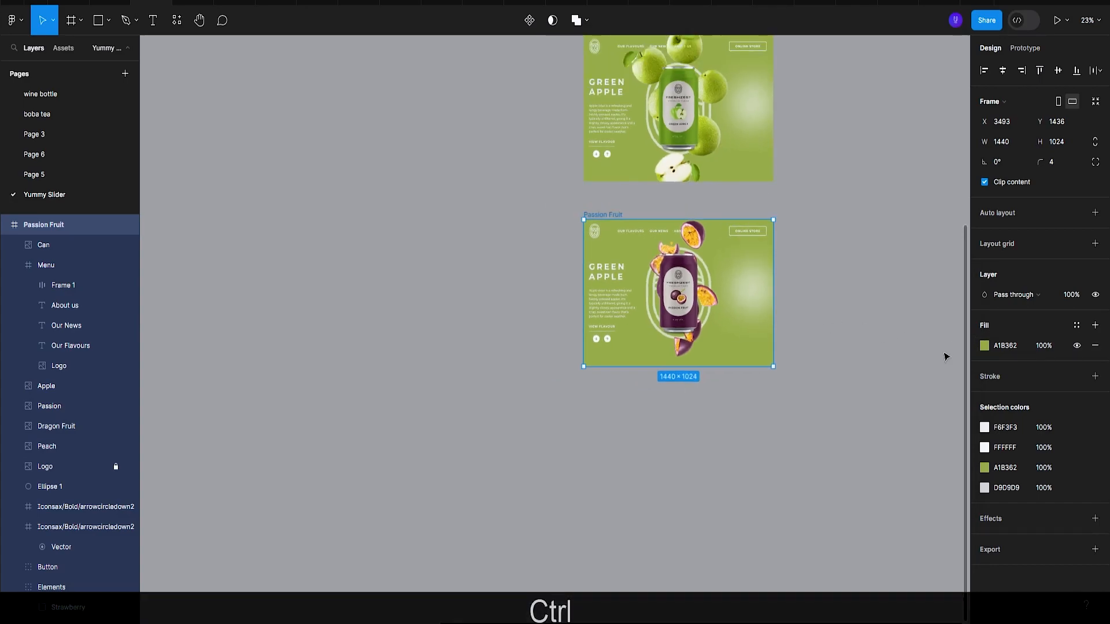
click(983, 346)
scroll(802, 330, up, 6)
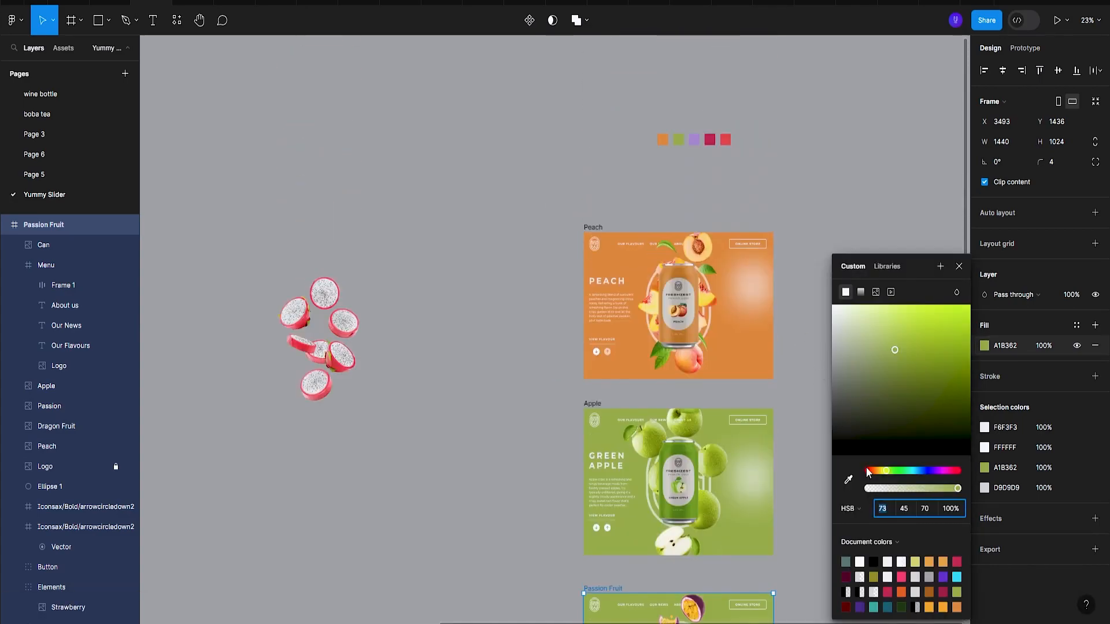
click(850, 481)
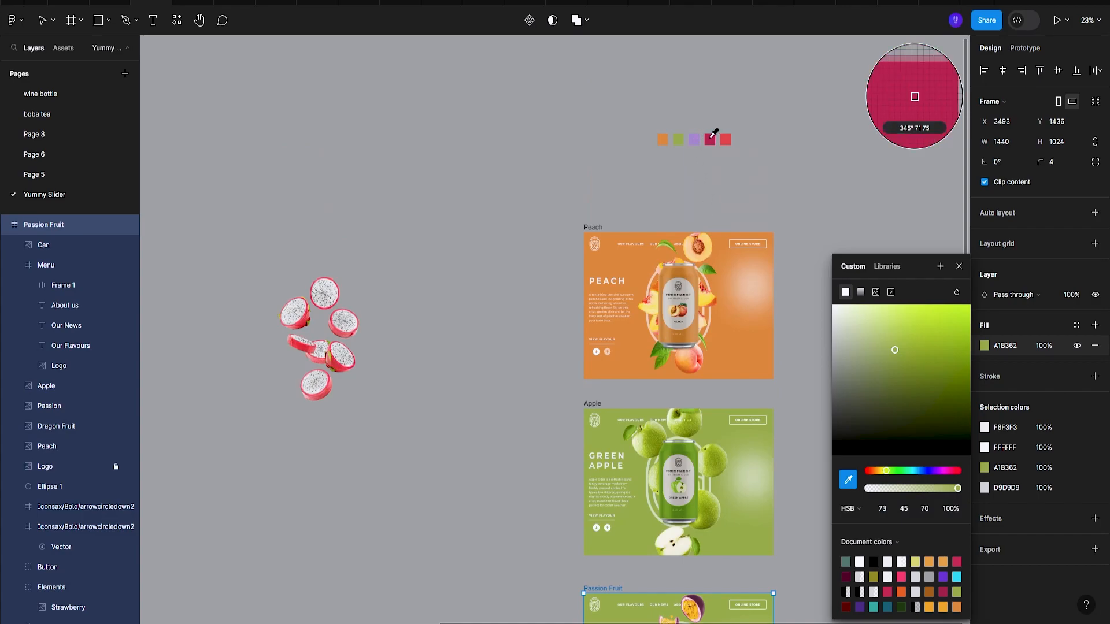
click(695, 138)
click(959, 266)
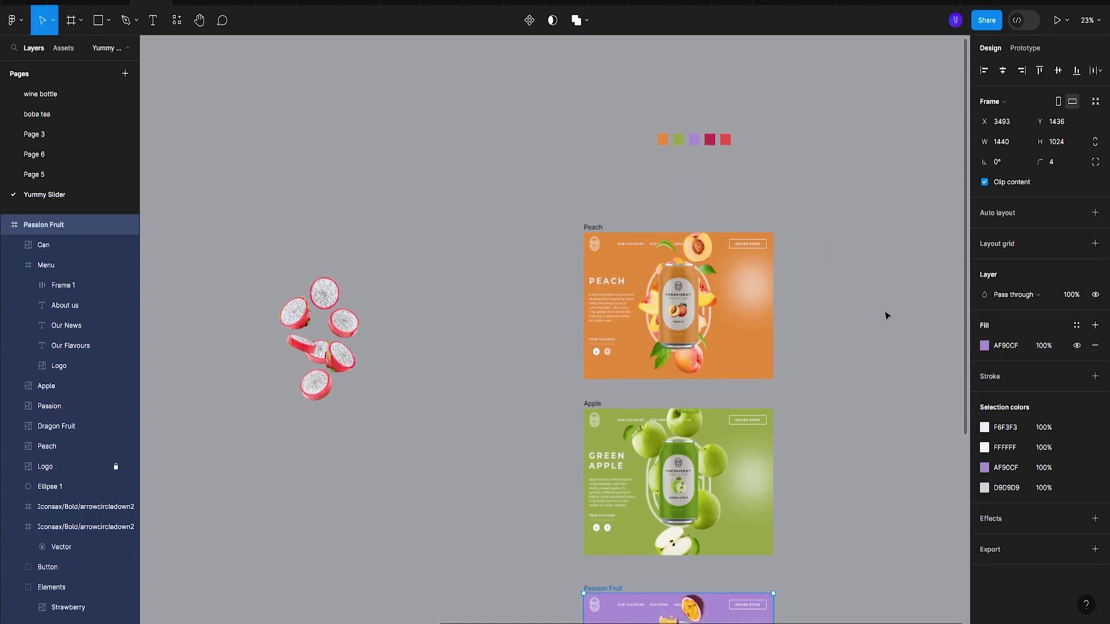
Enlarge the passion fruit pieces behind the can to 906 × 1197 and recentre them in the frame.
scroll(877, 314, down, 5)
click(865, 355)
scroll(866, 354, down, 3)
drag(869, 409, 763, 381)
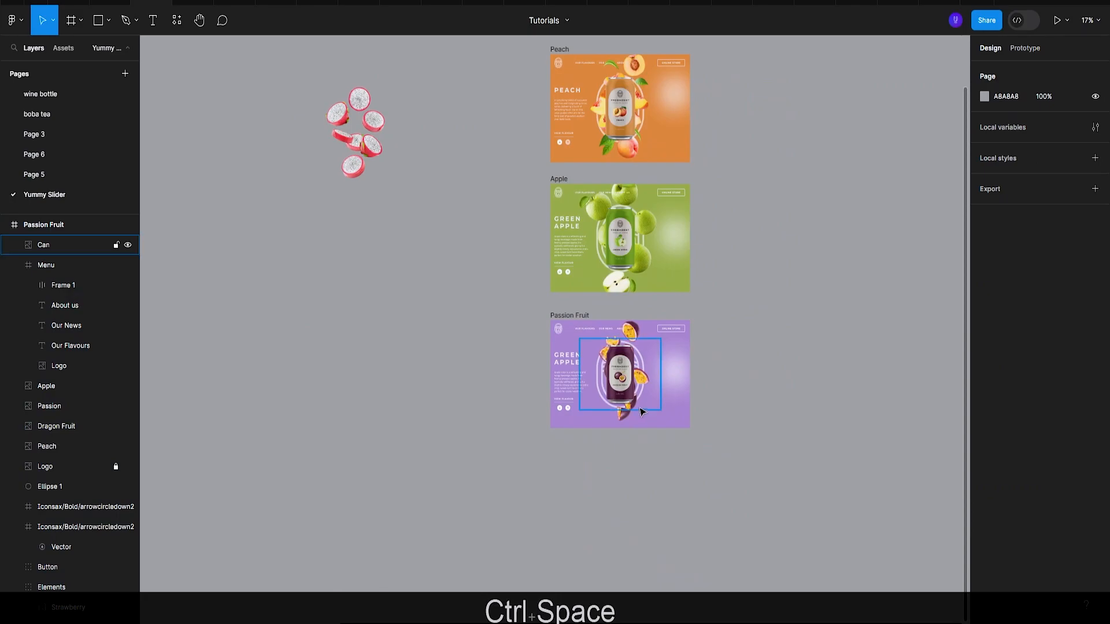
click(641, 410)
click(631, 421)
scroll(639, 424, up, 4)
scroll(641, 425, up, 2)
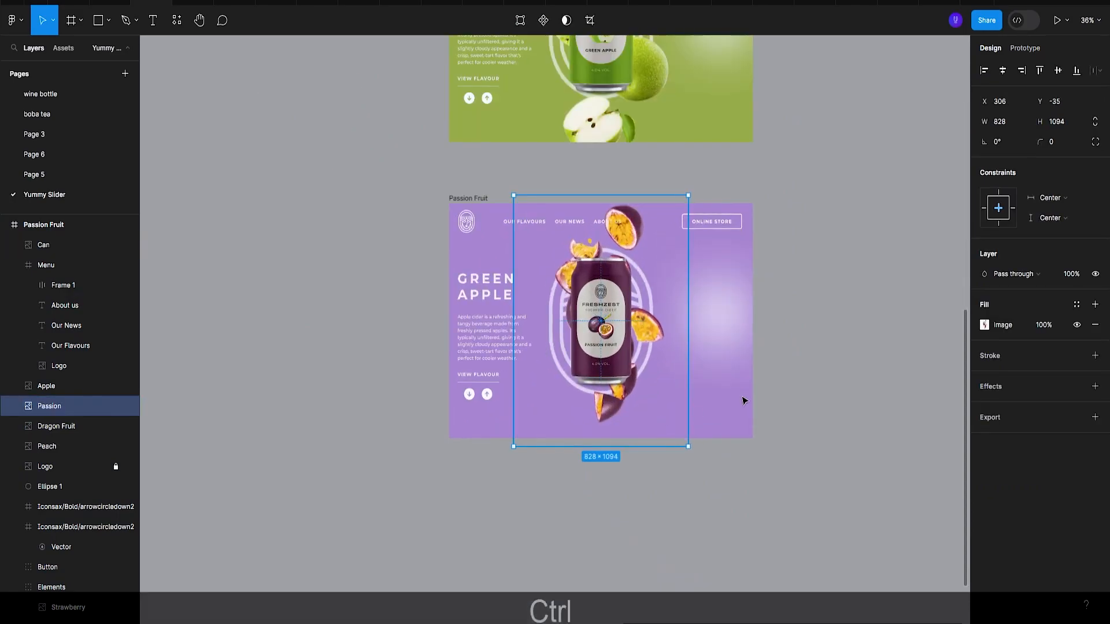
drag(688, 453, 705, 469)
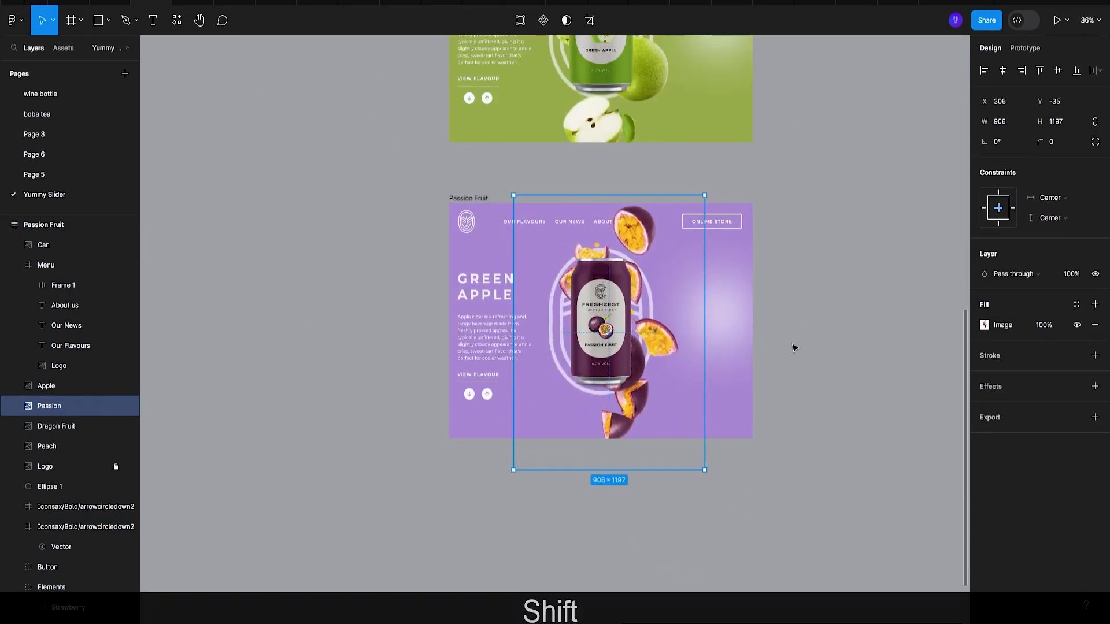
click(1002, 70)
click(1058, 70)
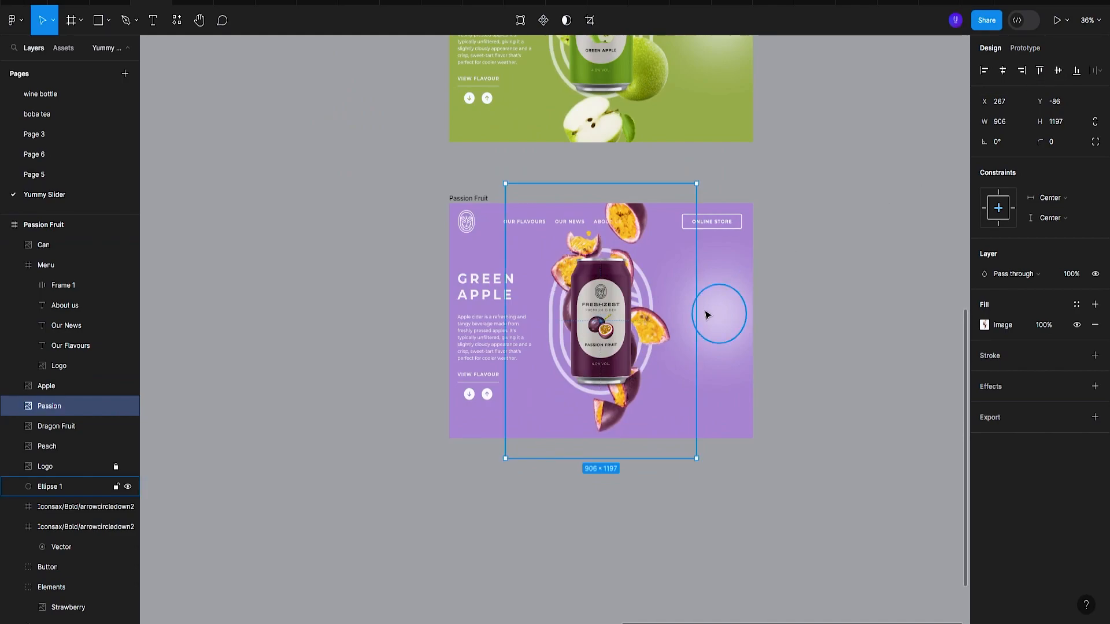
Move the blurred glow ellipse in the Passion Fruit frame straight down to Y 413.
click(732, 333)
key(shift+Down)
key(shift+Down)
key(shift+Down)
key(shift+Down)
key(shift+Down)
key(shift+Down)
key(shift+Down)
key(shift+Down)
key(shift+Down)
key(shift+Down)
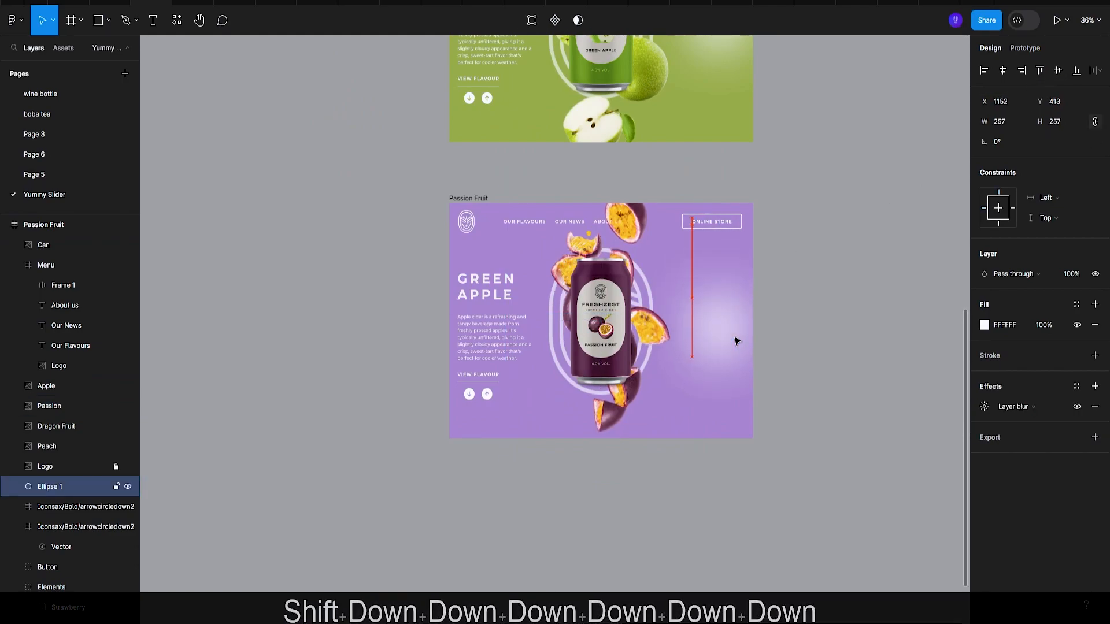
click(794, 330)
Replace the Green Apple text block in the Passion Fruit frame with a copy of the passion fruit text block.
scroll(794, 329, down, 5)
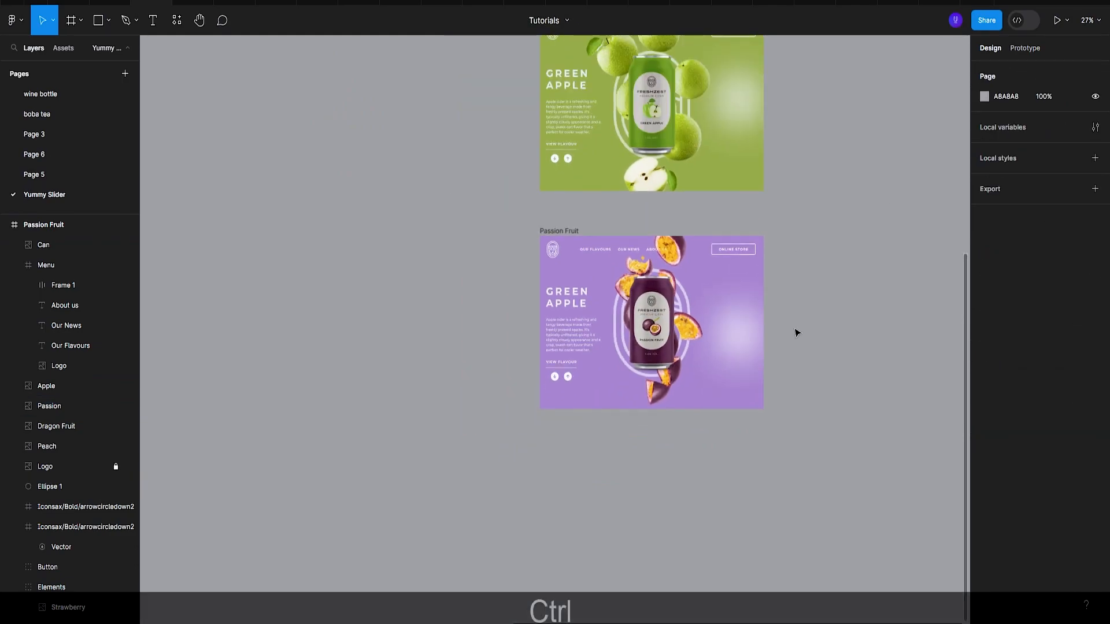
key(ctrl+space)
drag(821, 318, 788, 319)
click(578, 309)
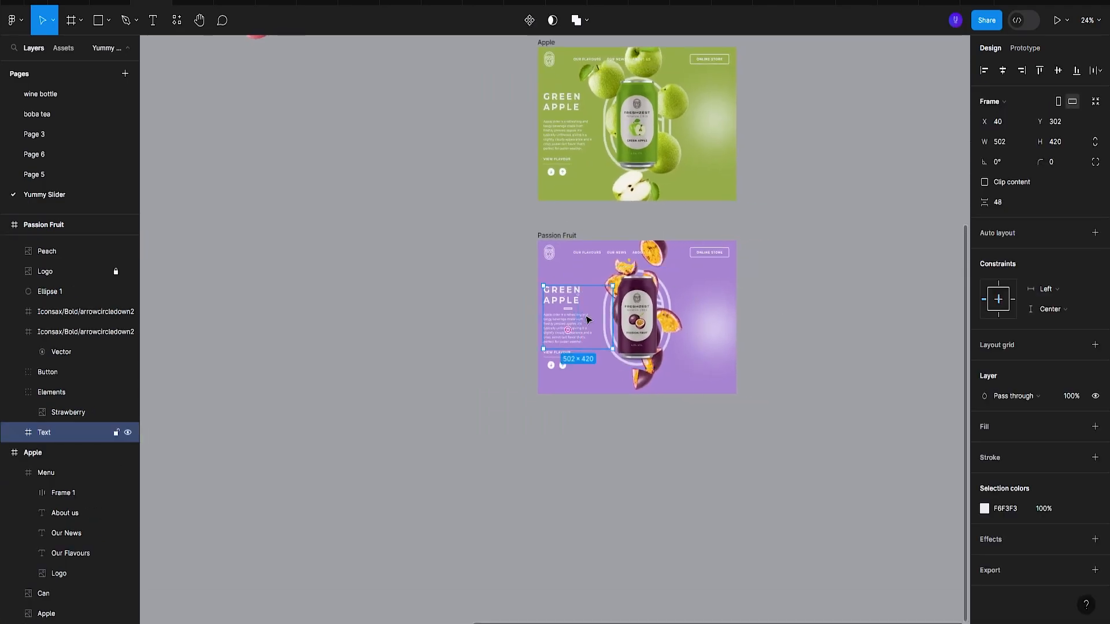
scroll(582, 325, down, 6)
scroll(582, 325, left, 3)
click(420, 197)
key(ctrl+c)
scroll(726, 367, right, 3)
scroll(620, 316, up, 6)
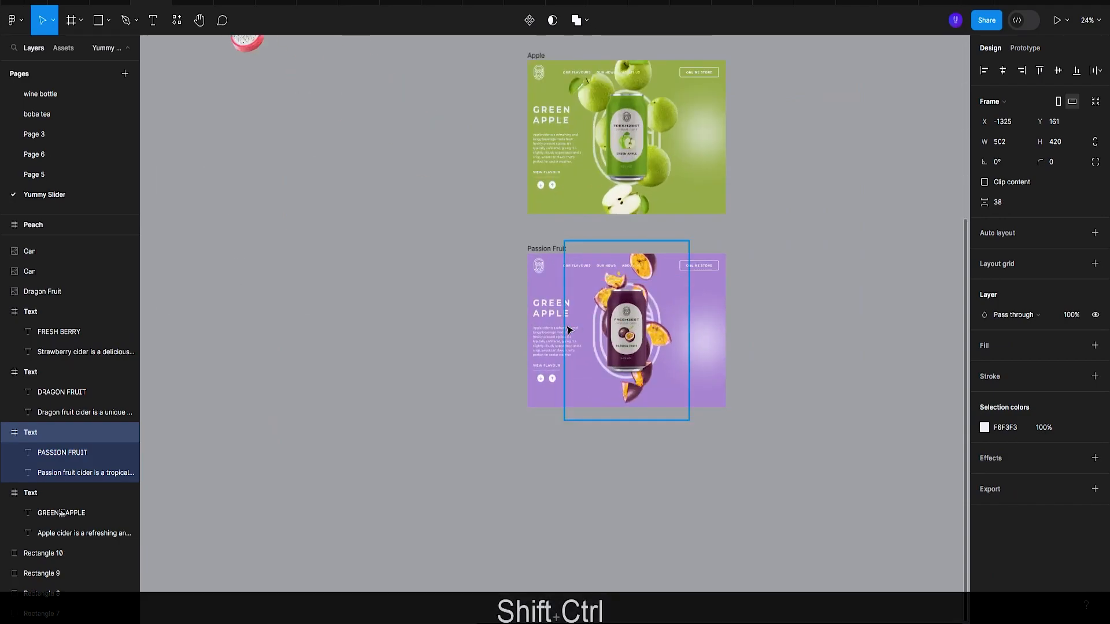
click(558, 327)
key(ctrl+shift+r)
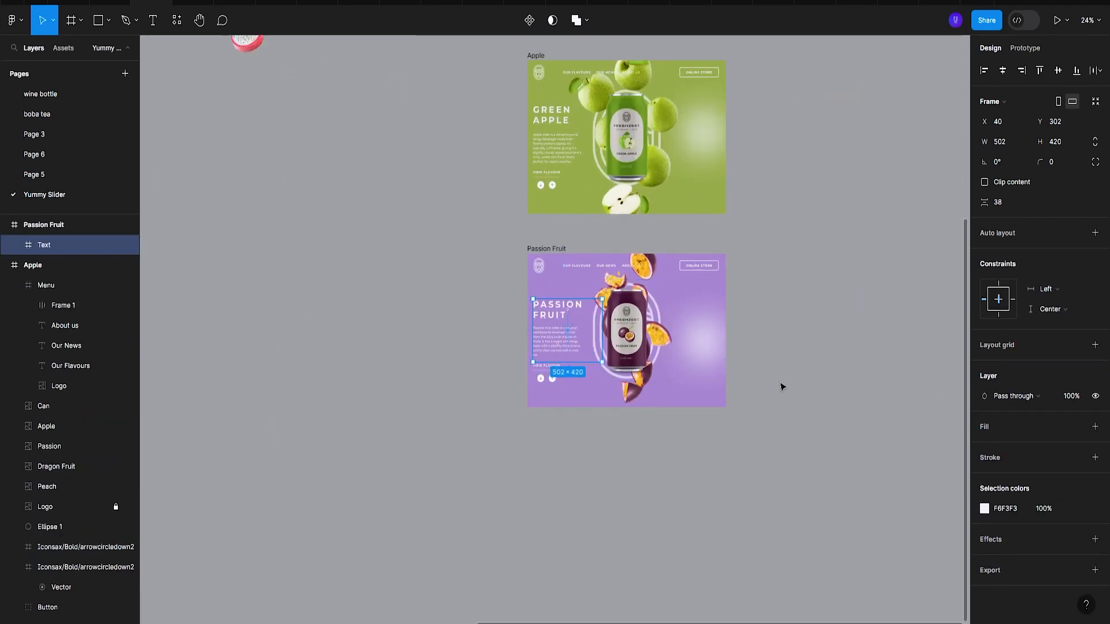
click(797, 333)
Duplicate the Passion Fruit frame, place the copy directly below the original and rename it Dragon Fruit.
scroll(798, 333, down, 4)
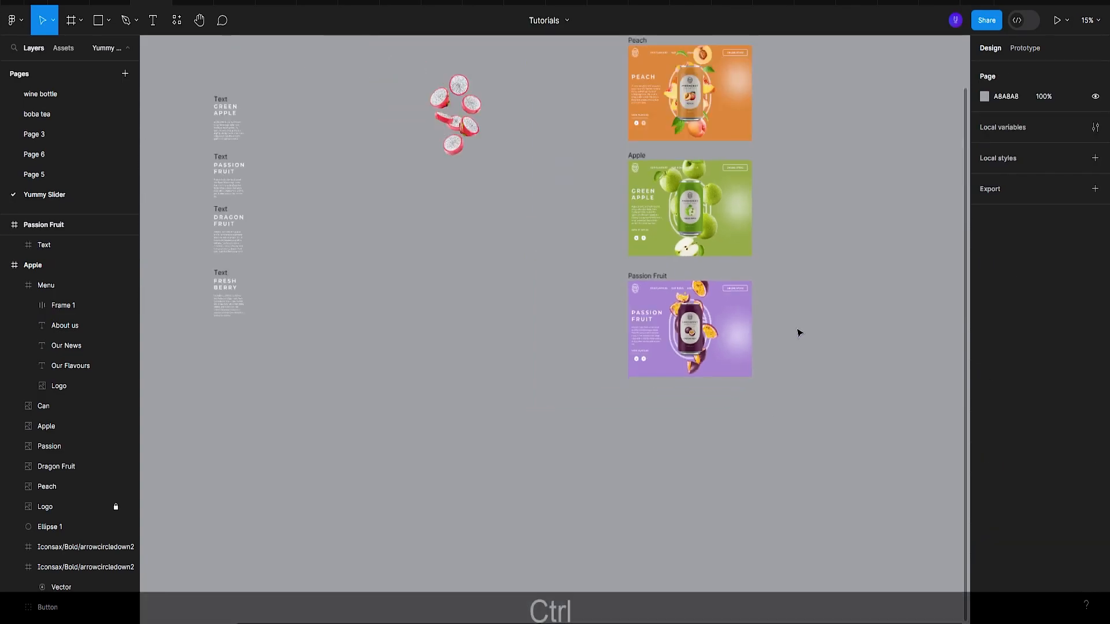
drag(825, 352, 770, 352)
click(591, 280)
key(ctrl+d)
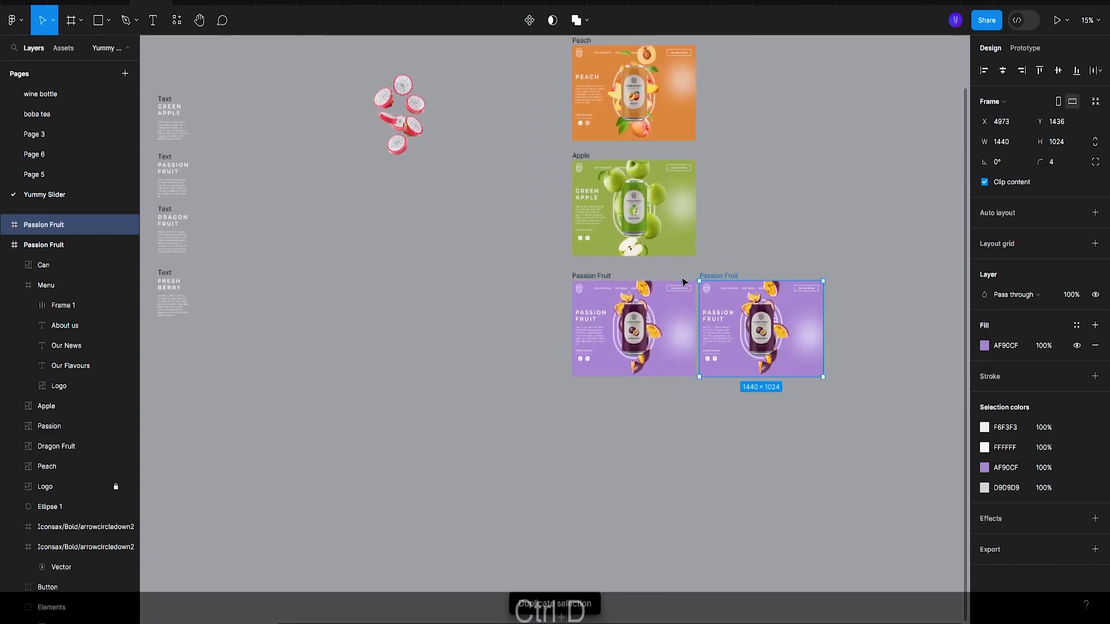
drag(726, 281, 599, 405)
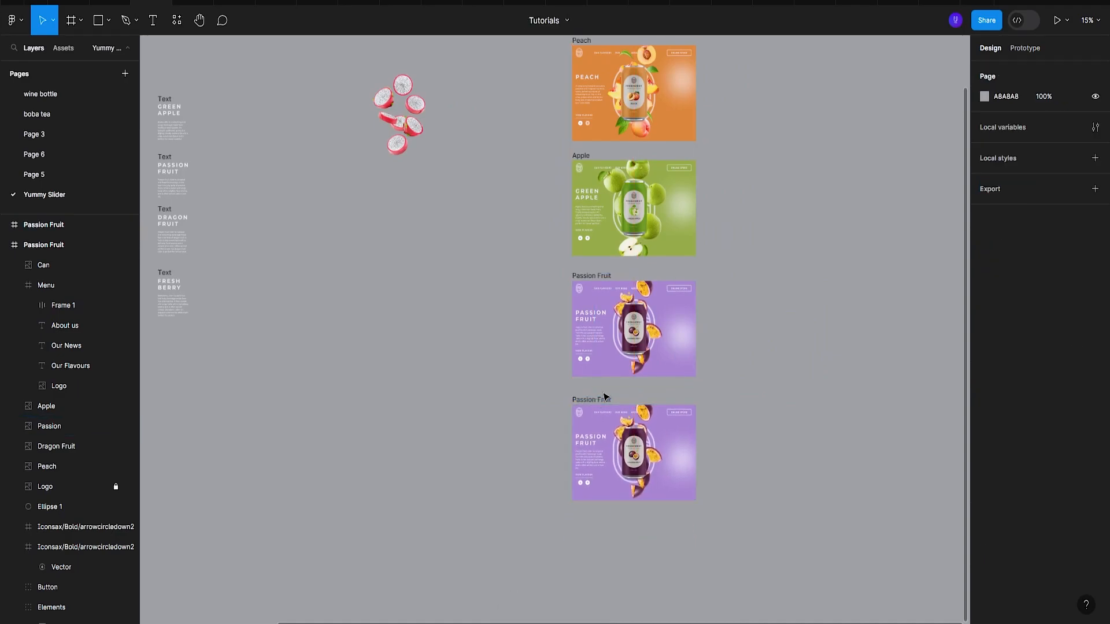
key(ctrl+BackSpace)
text(Dragon)
key(BackSpace)
key(Return)
Delete the passion fruit can from the Dragon Fruit frame.
scroll(808, 406, down, 3)
ctrl+click(629, 299)
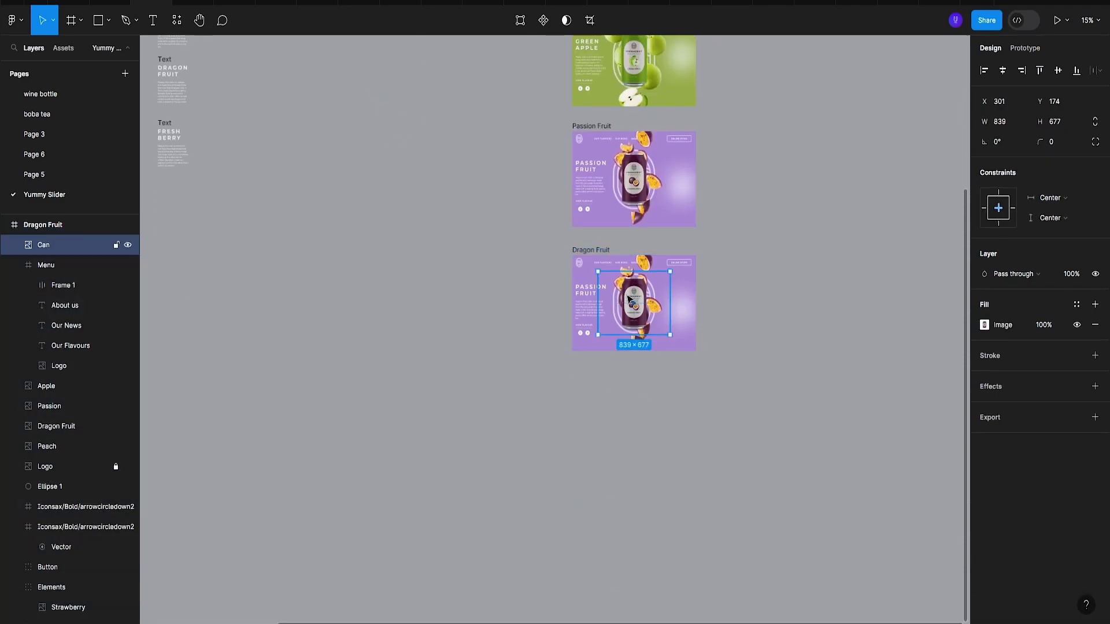
key(Delete)
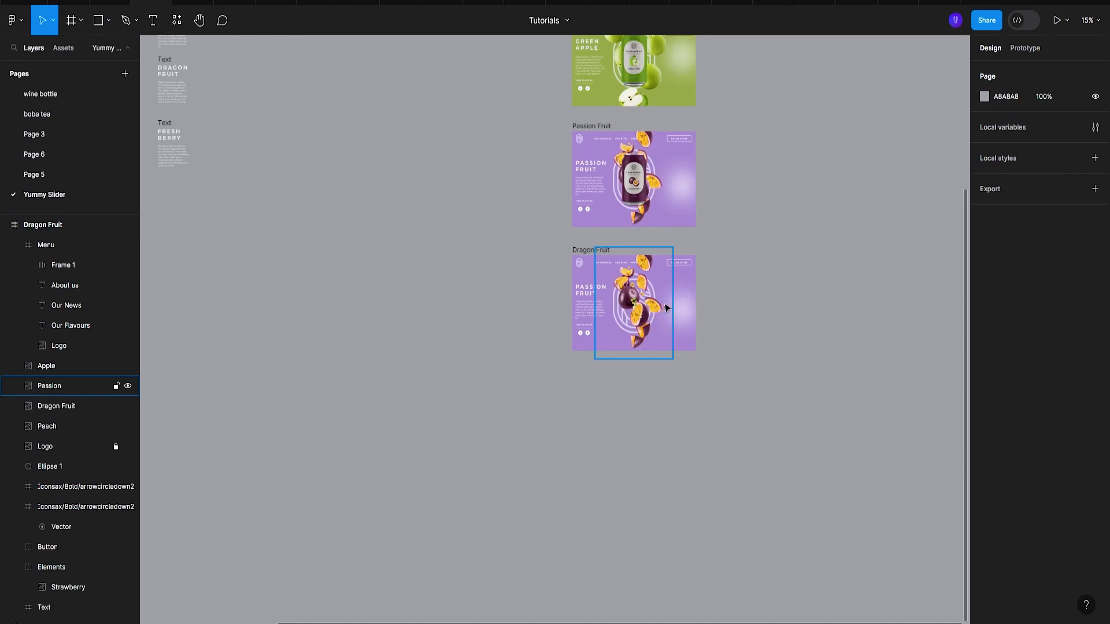
Shrink the passion fruit pieces in the Dragon Fruit frame to 166 × 219 and centre them horizontally and vertically.
ctrl+scroll(708, 312, up, 2)
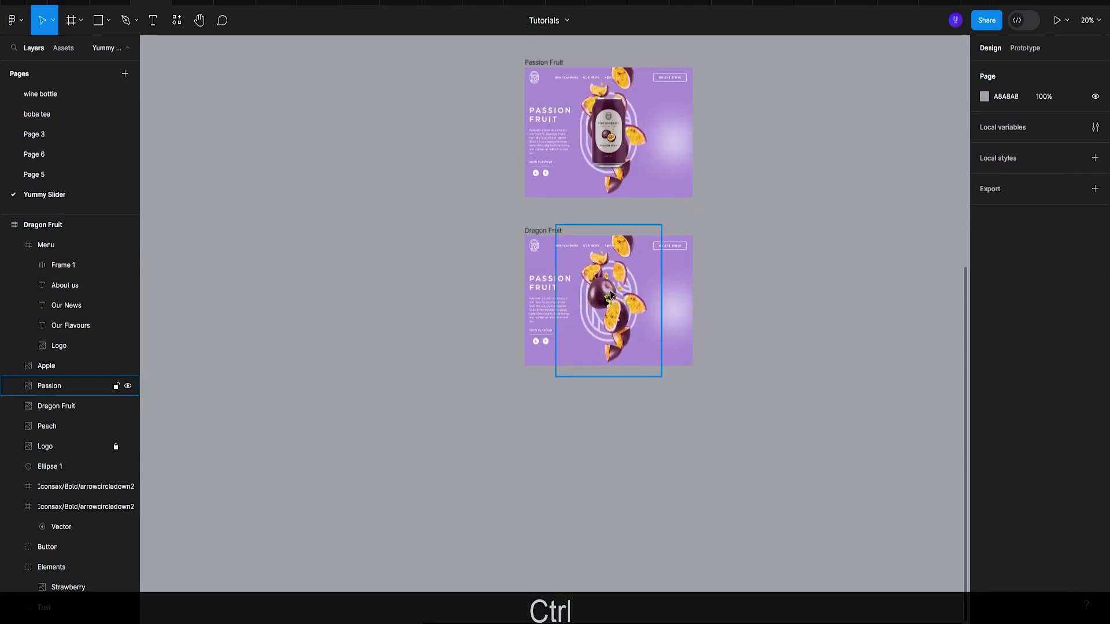
ctrl+click(629, 328)
ctrl+scroll(659, 312, up, 4)
drag(658, 460, 466, 198)
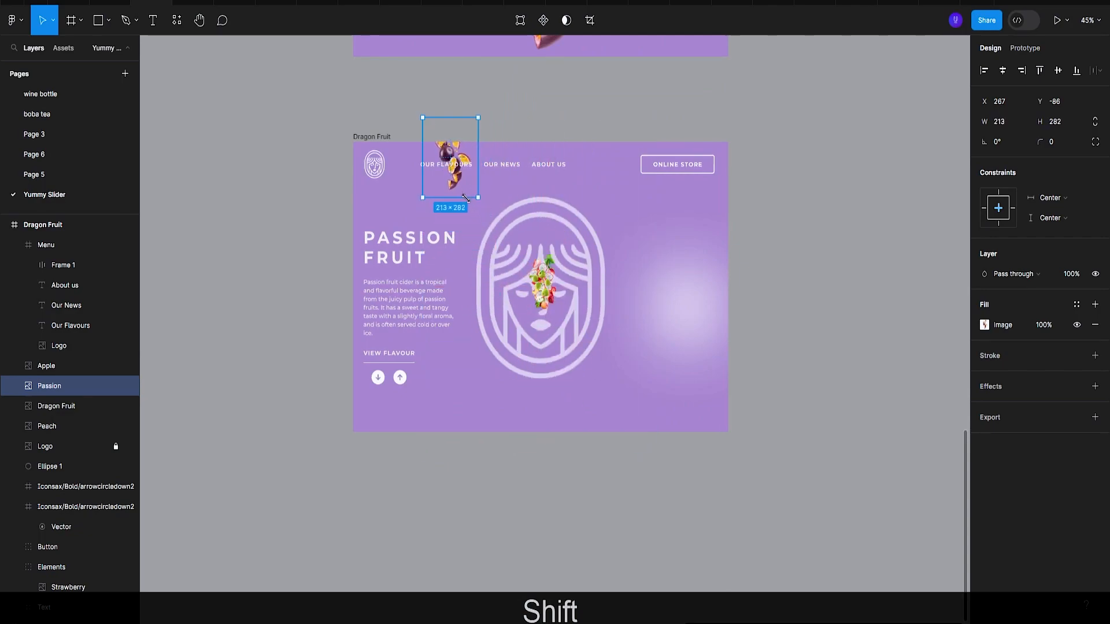
click(1003, 69)
click(1058, 70)
drag(568, 323, 553, 308)
click(1002, 70)
click(1057, 70)
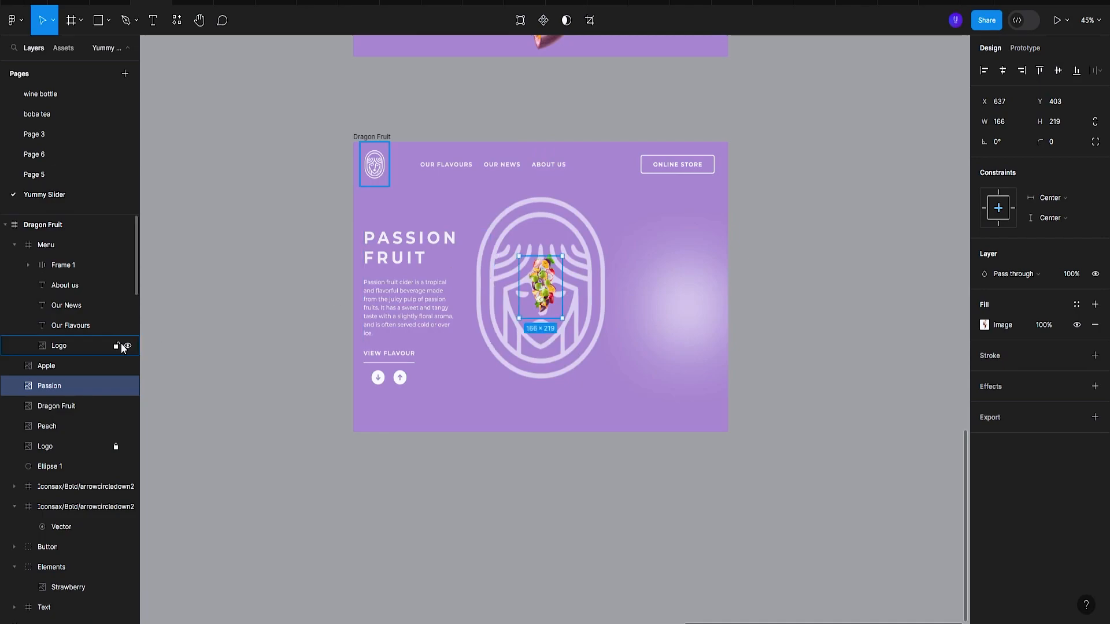
Enlarge the dragon fruit pieces to 716 × 1067 and centre them horizontally and vertically in the Dragon Fruit frame.
click(74, 400)
drag(546, 301, 717, 549)
click(1004, 70)
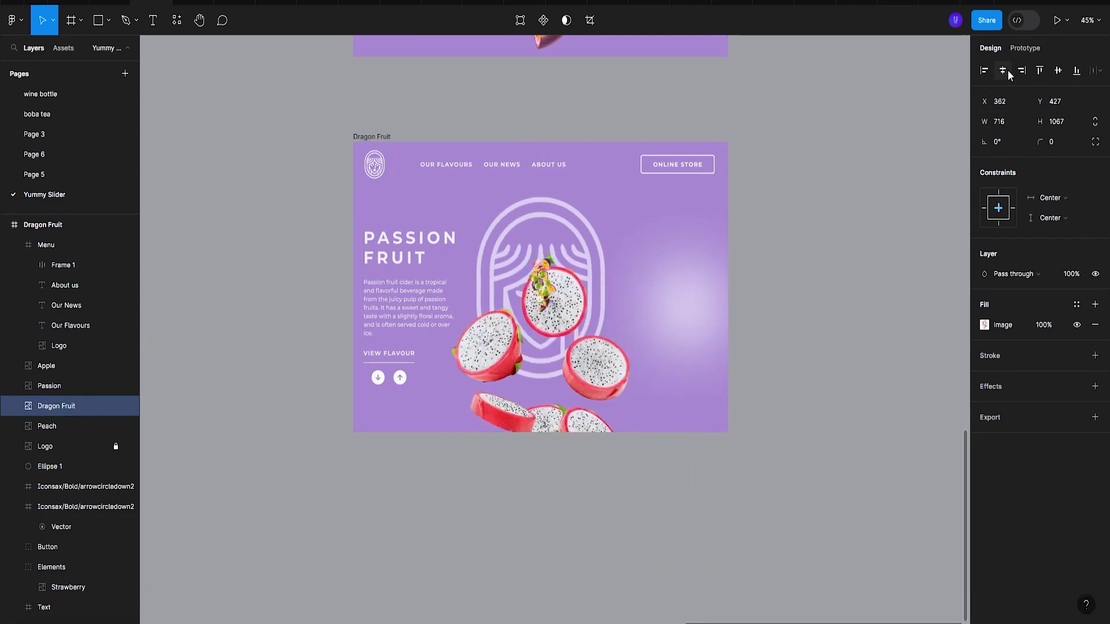
click(1058, 70)
scroll(699, 314, down, 3)
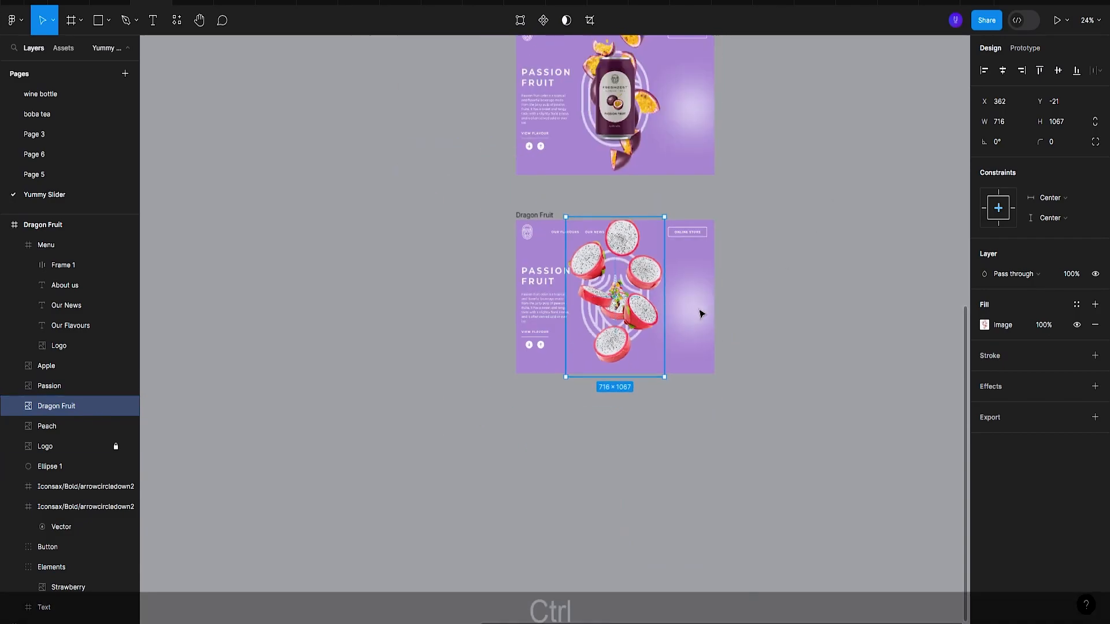
drag(689, 307, 690, 330)
key(Escape)
Set the Dragon Fruit frame's fill to crimson BF3758, sampled from the crimson swatch above the frames.
scroll(936, 369, down, 3)
click(983, 348)
click(753, 394)
scroll(753, 395, up, 3)
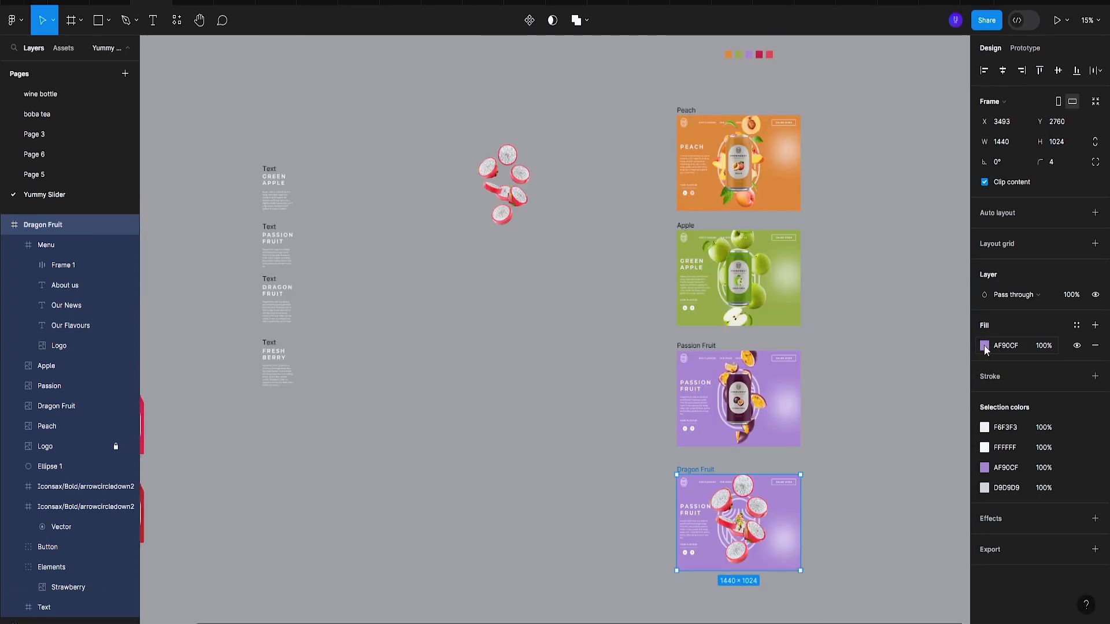
click(985, 347)
click(849, 480)
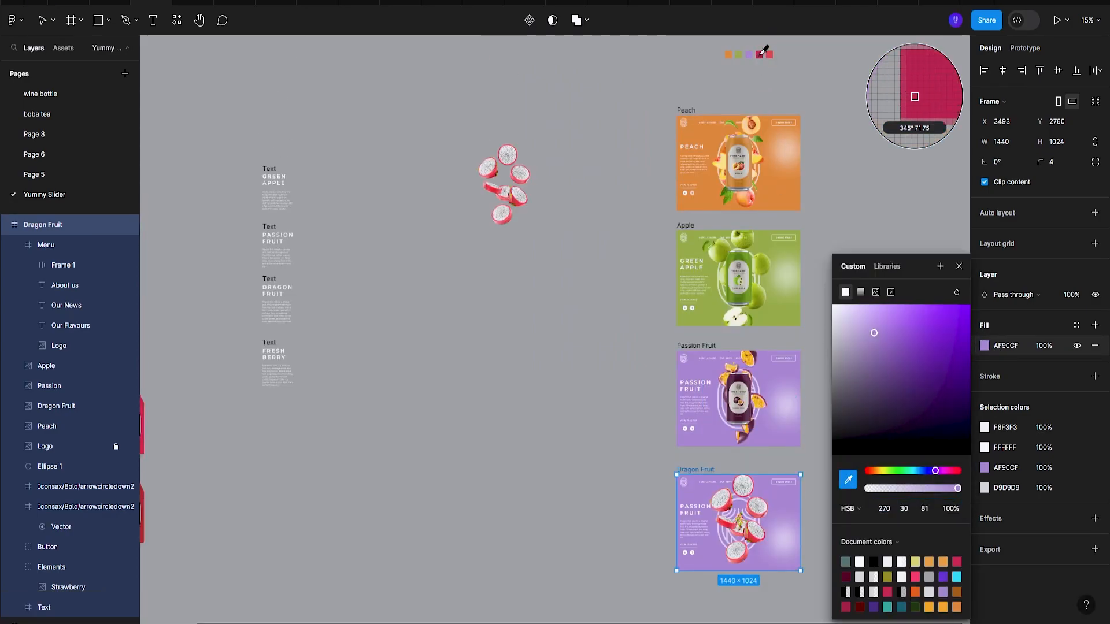
click(759, 54)
click(959, 266)
Replace the passion fruit text block in the Dragon Fruit frame with a copy of the dragon fruit text block.
scroll(766, 381, down, 3)
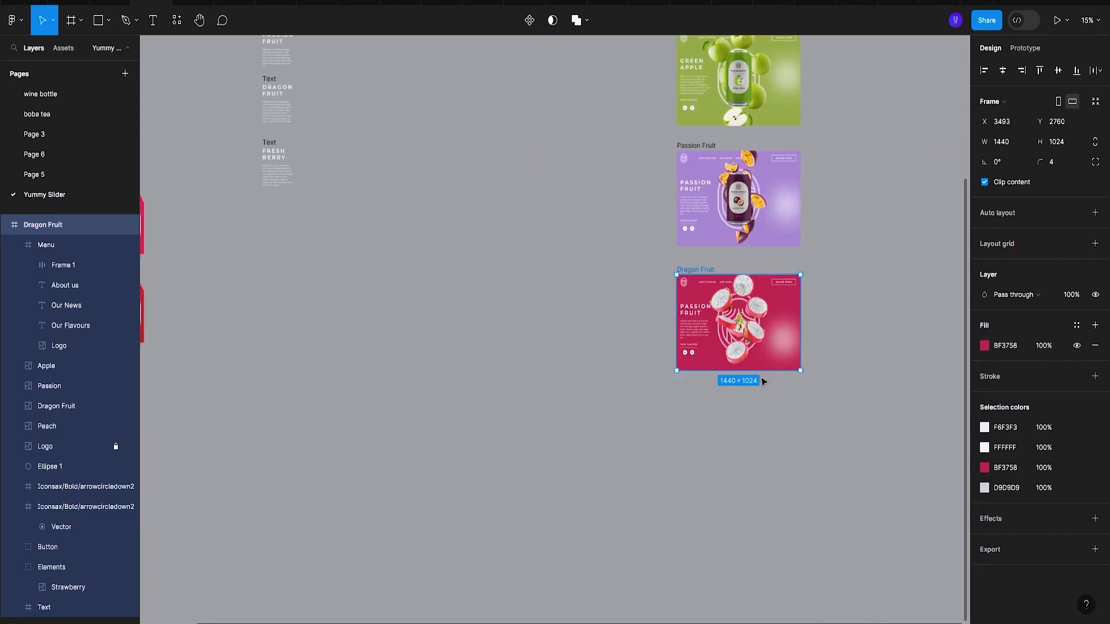
scroll(403, 263, up, 2)
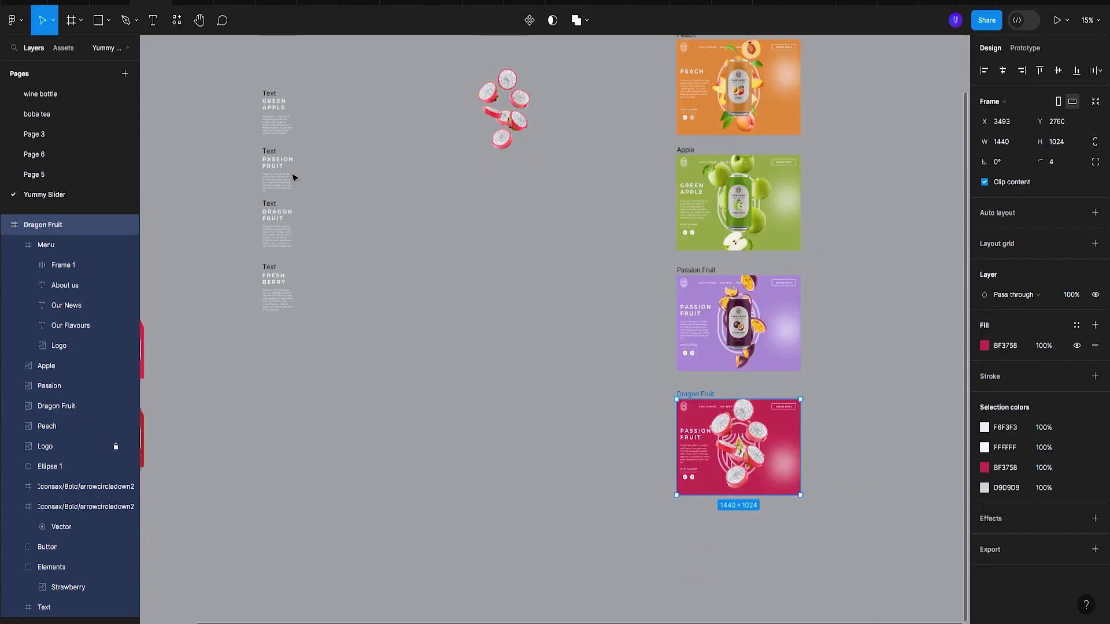
click(268, 203)
key(ctrl+c)
scroll(649, 354, down, 3)
key(ctrl+v)
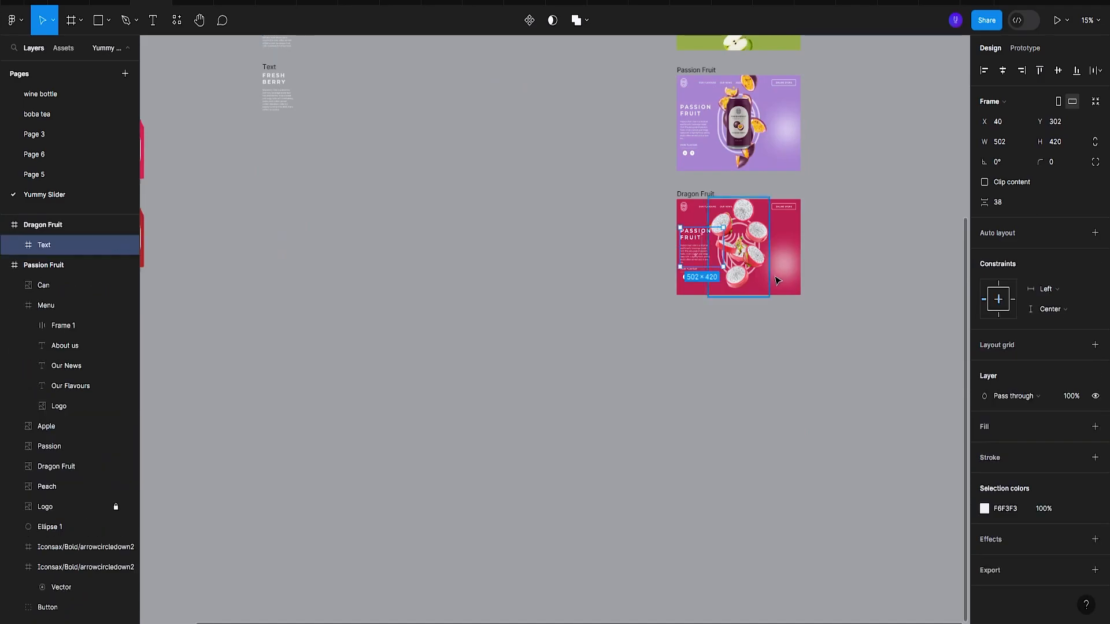
key(ctrl+shift+r)
Move the dragon fruit can into the Dragon Fruit frame, scale it down to 727 × 587 and centre it horizontally and vertically.
scroll(849, 279, left, 2)
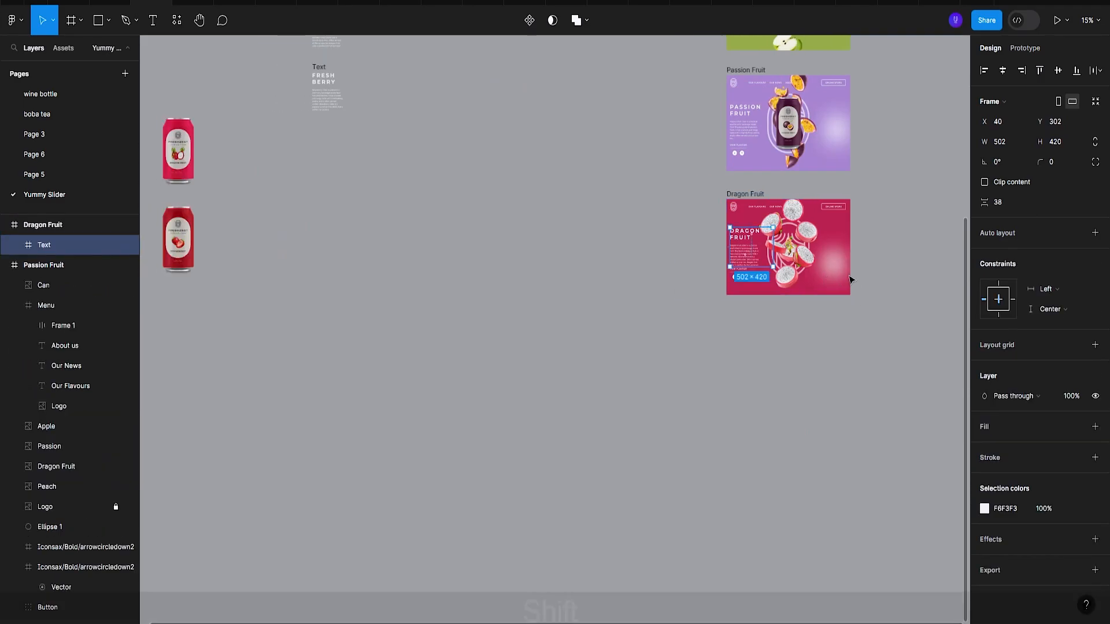
scroll(585, 274, left, 5)
drag(283, 162, 890, 255)
scroll(763, 252, right, 3)
scroll(709, 276, up, 2)
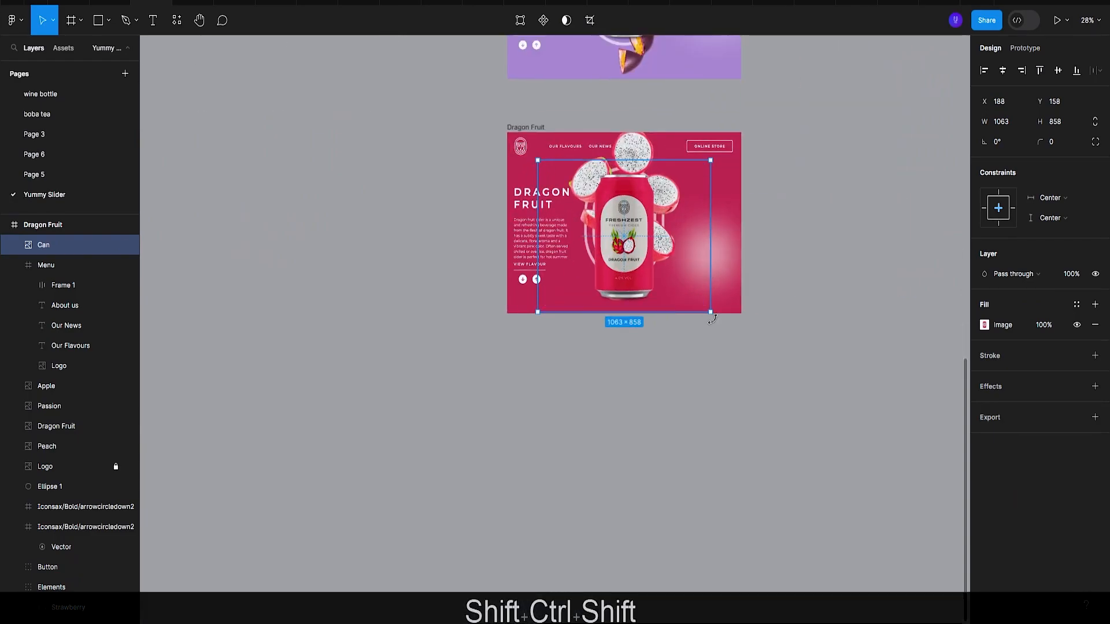
drag(711, 315, 654, 262)
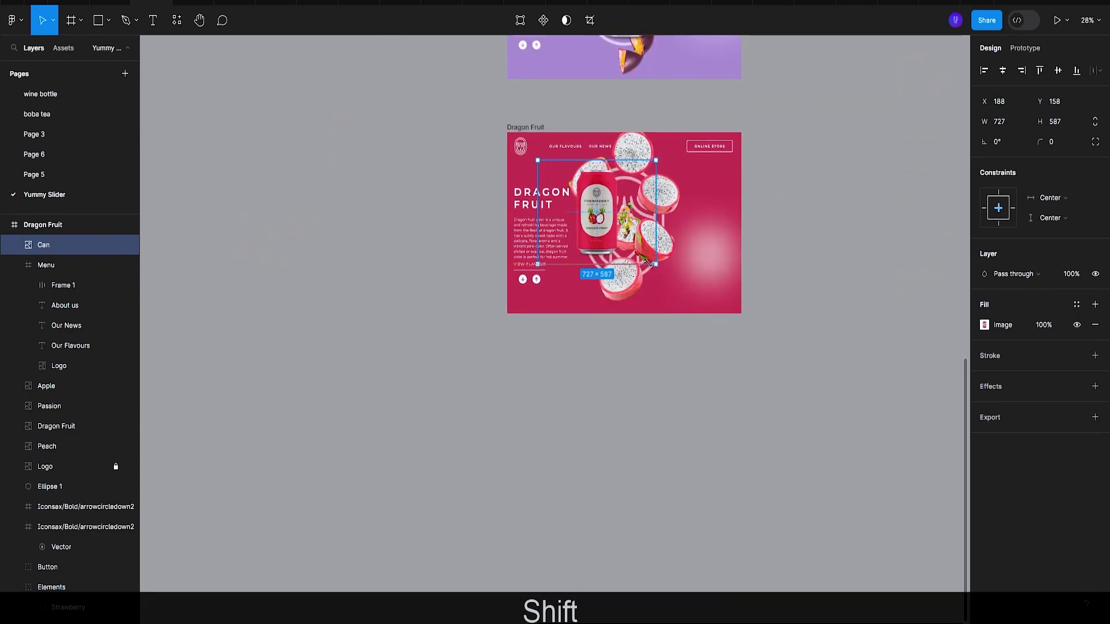
click(1003, 70)
click(1058, 70)
Duplicate the Dragon Fruit frame, place the copy directly below it at Y 4214 and rename it Strawberry.
click(528, 128)
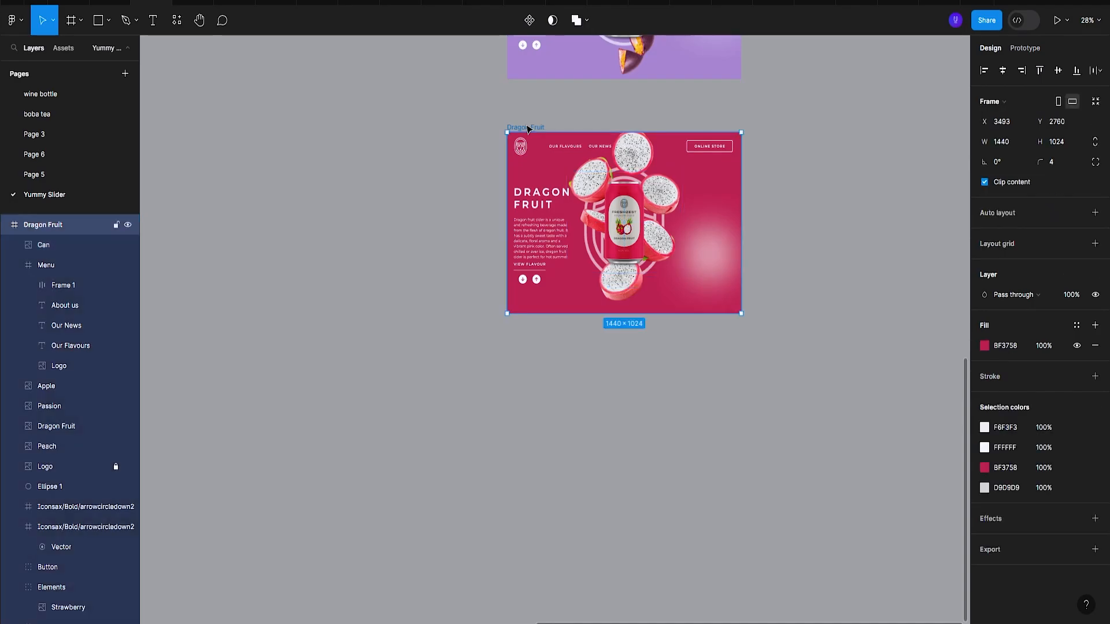
scroll(783, 183, down, 5)
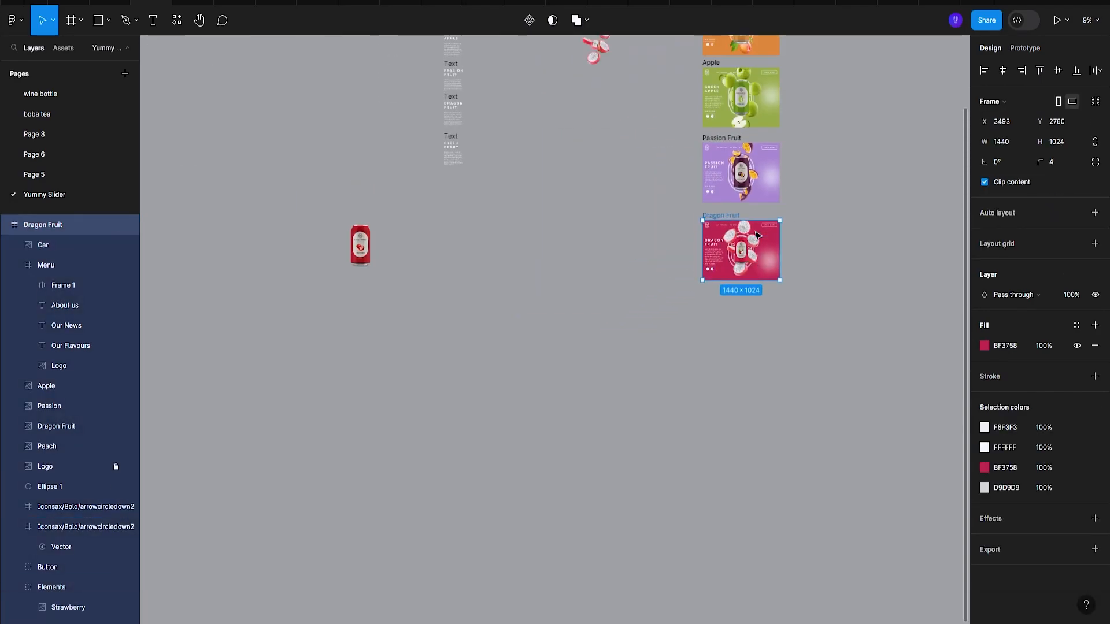
scroll(825, 238, up, 2)
scroll(824, 238, up, 1)
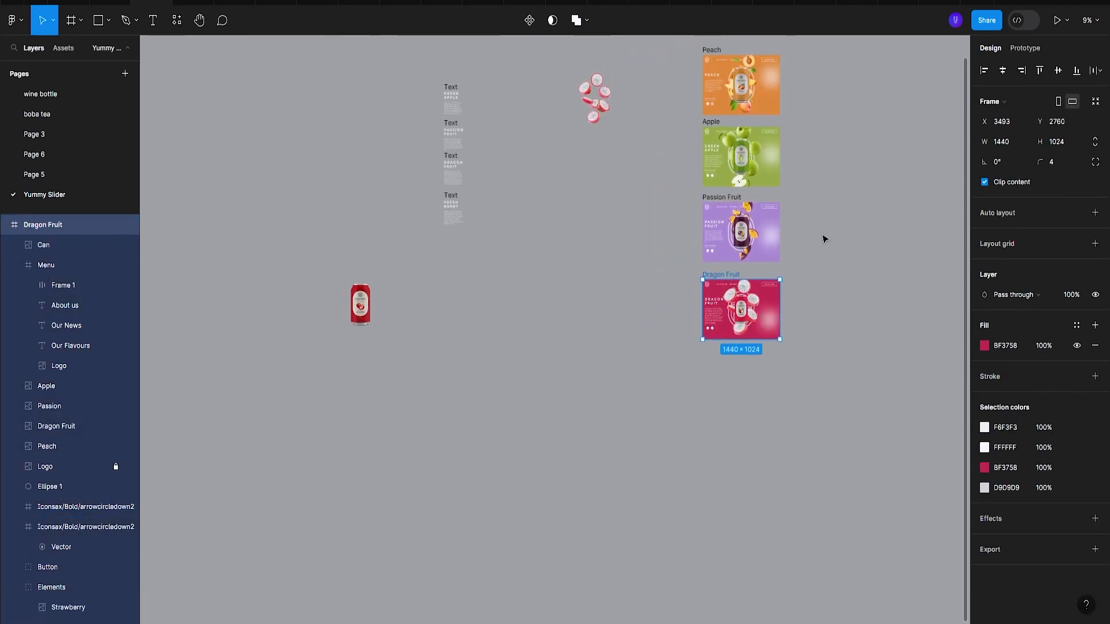
click(854, 288)
scroll(852, 288, up, 1)
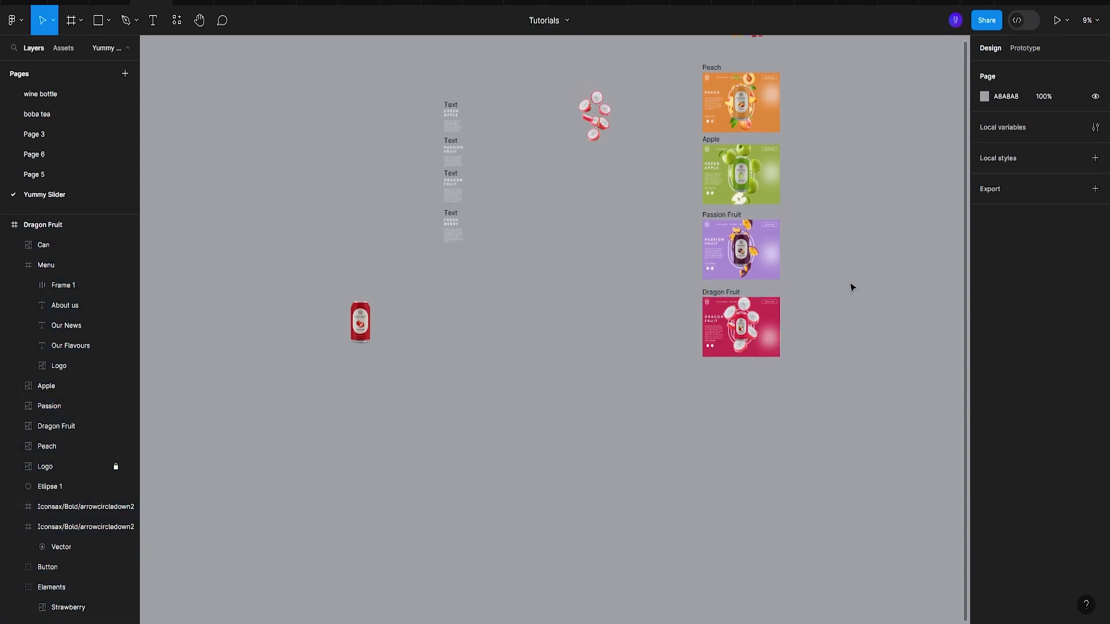
scroll(851, 288, down, 1)
click(750, 287)
scroll(856, 283, down, 1)
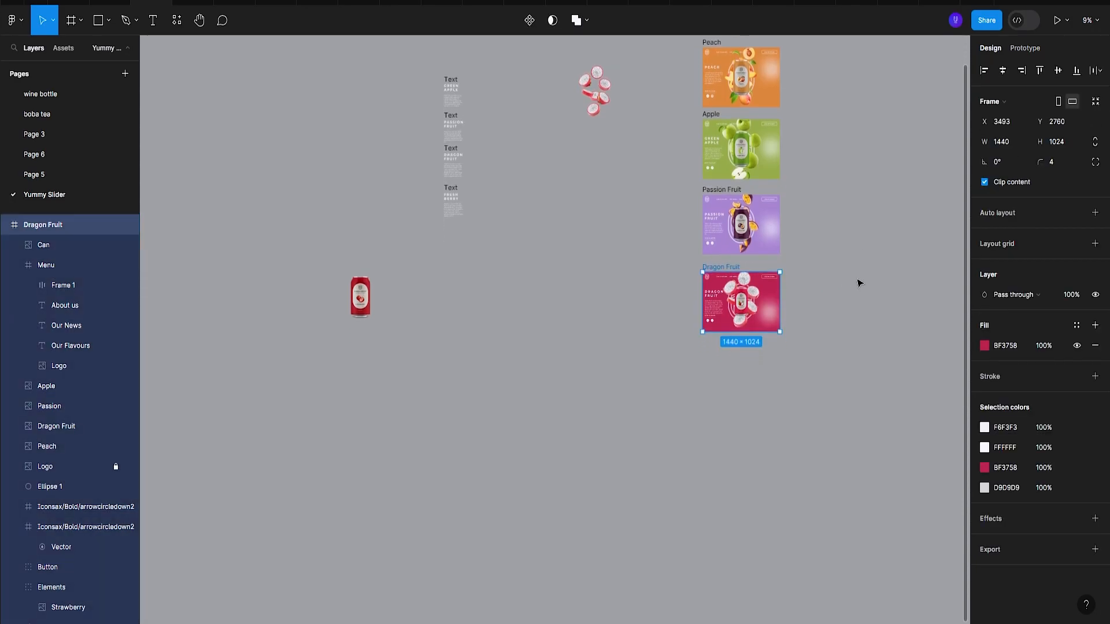
scroll(759, 292, right, 5)
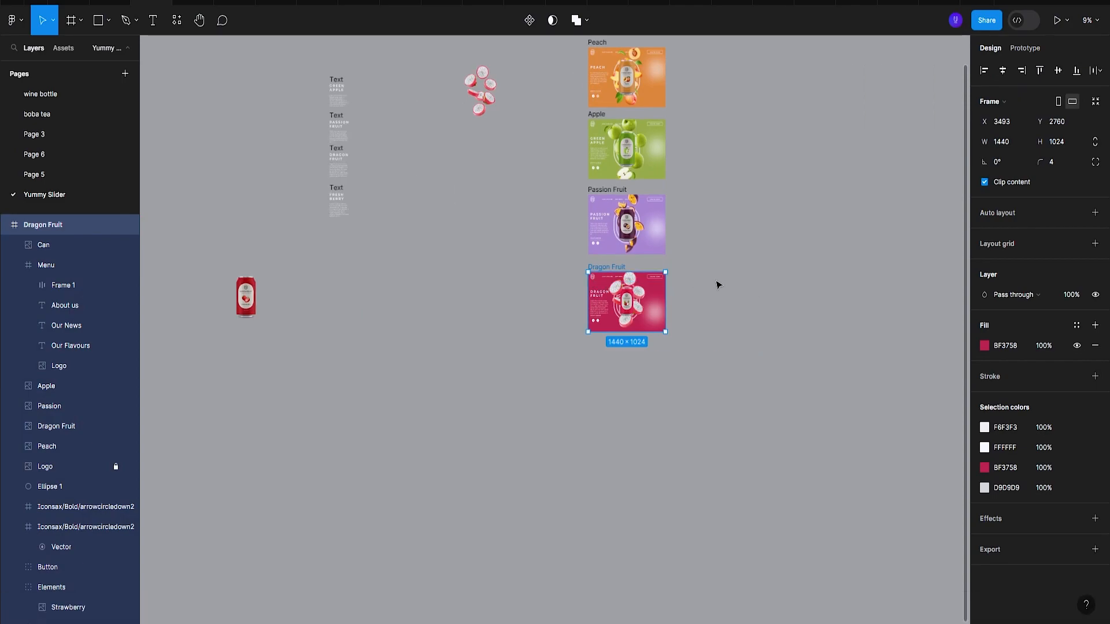
key(ctrl+d)
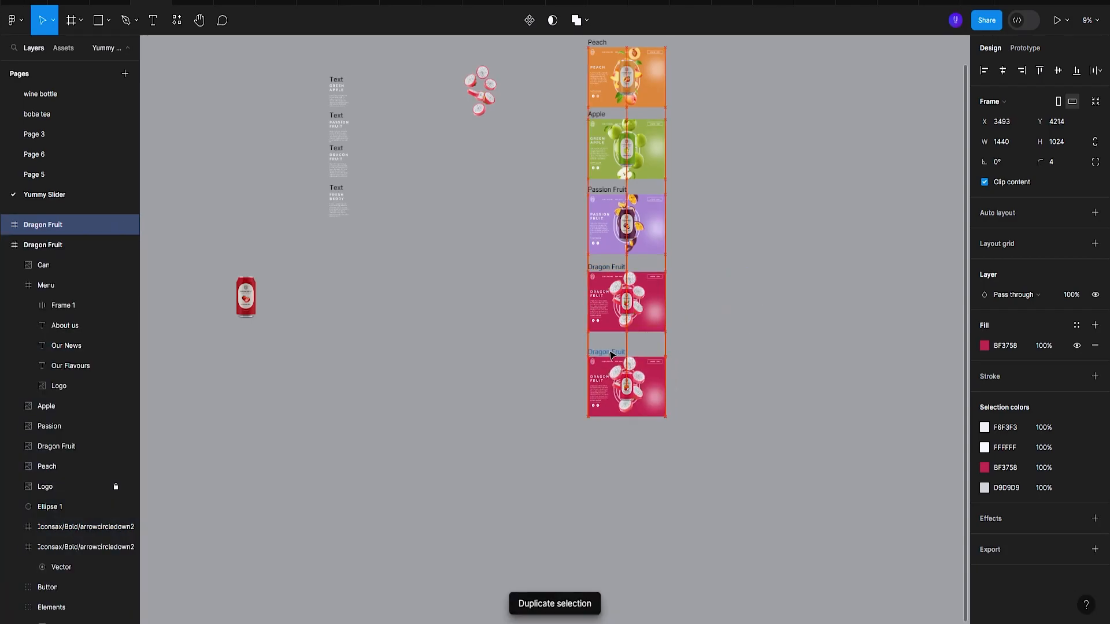
scroll(690, 373, up, 2)
double_click(581, 345)
text(Strawberry)
Delete the can from the Strawberry frame, then shrink its dragon fruit pieces to 120 × 179 and centre them.
click(611, 397)
key(Delete)
scroll(611, 398, up, 6)
click(614, 408)
drag(699, 496, 556, 268)
click(1002, 71)
click(1058, 71)
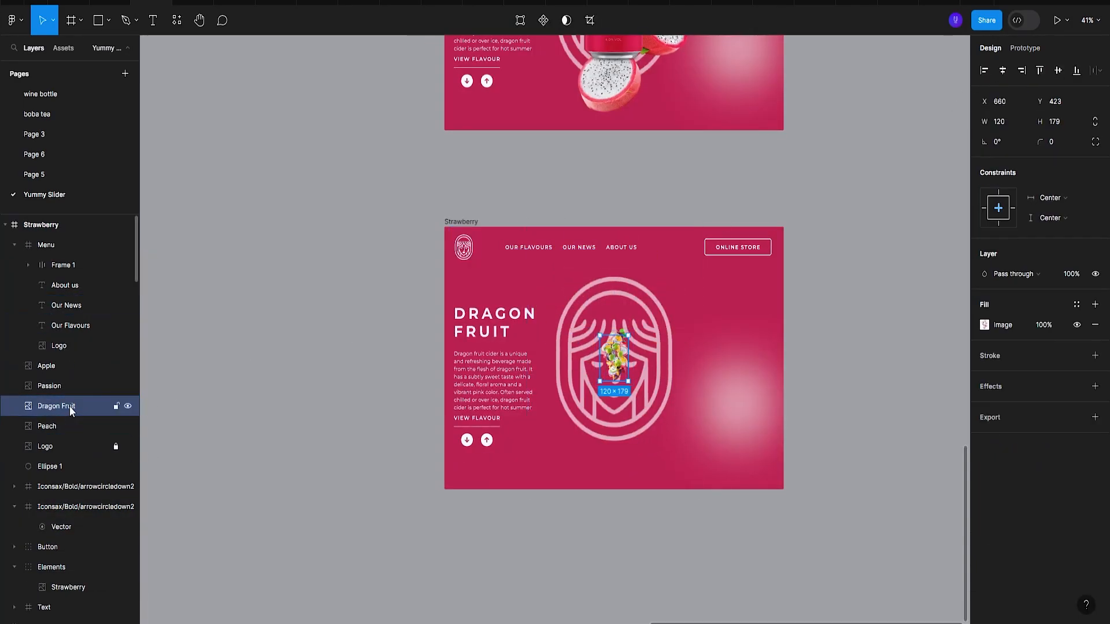
Move the strawberry image out of the Elements group to just above the Passion layer, enlarge it to 549 × 1092 and centre it.
click(68, 587)
drag(629, 378, 802, 620)
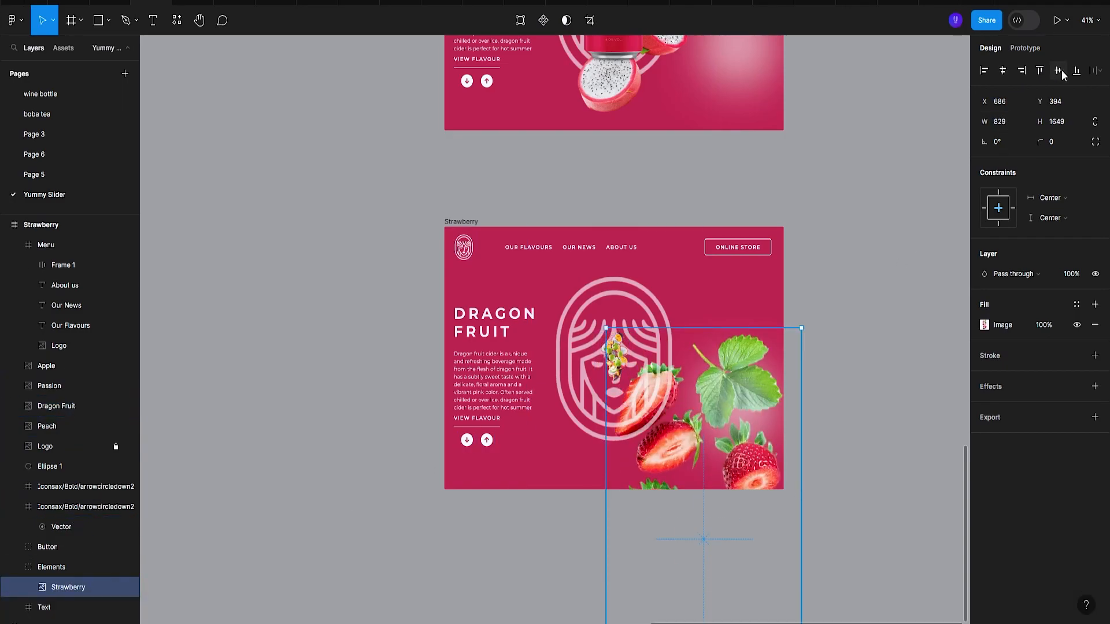
drag(722, 382, 698, 346)
drag(74, 587, 58, 376)
click(1002, 70)
click(1058, 71)
drag(711, 571, 646, 427)
click(1002, 71)
click(1058, 70)
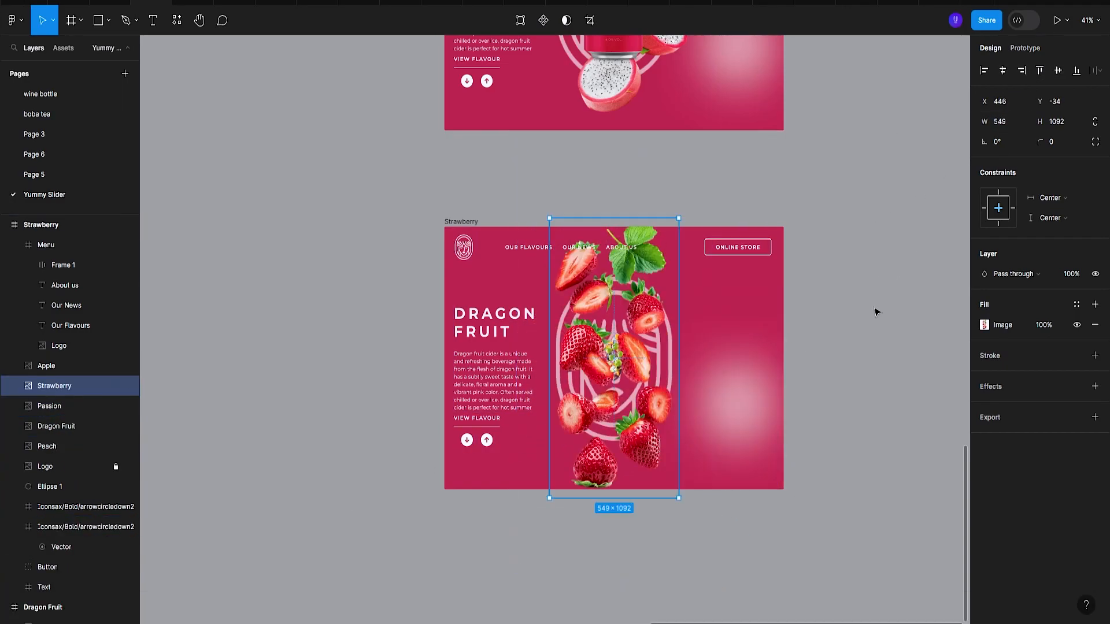
Set the Strawberry frame's fill to the light red sampled from the last swatch above the frames.
scroll(676, 357, down, 5)
click(41, 225)
click(984, 345)
click(845, 480)
scroll(746, 289, up, 4)
click(684, 62)
Replace the dragon fruit text block in the Strawberry frame with a copy of the Fresh Berry text block.
click(232, 307)
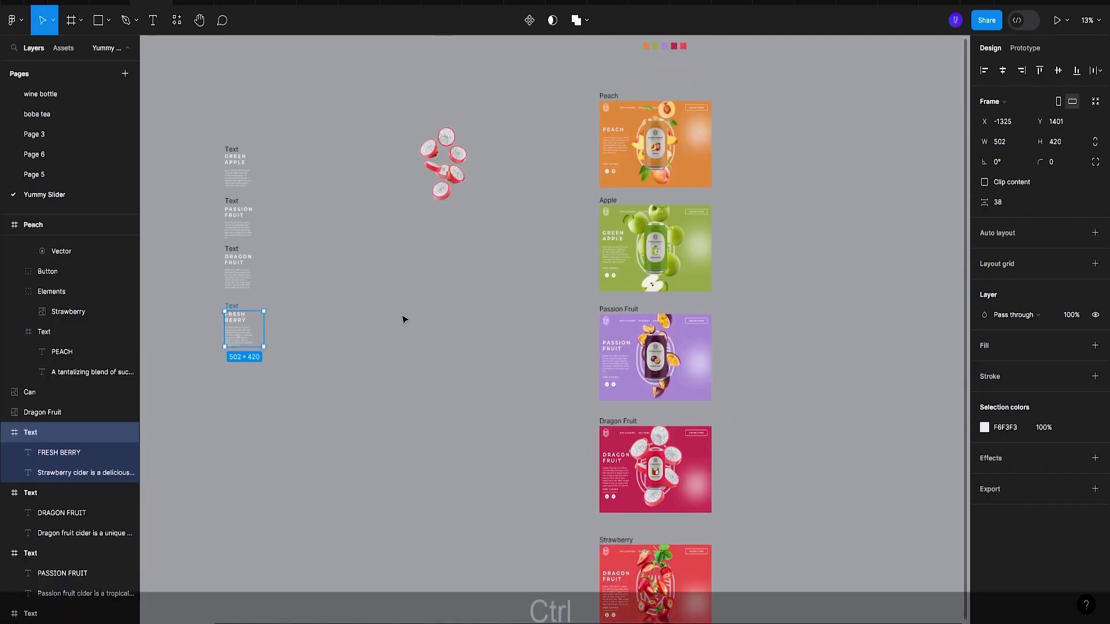
key(ctrl+c)
scroll(617, 323, down, 5)
click(616, 301)
key(ctrl+shift+r)
Move the strawberry can into the Strawberry frame, scale it down and centre it horizontally and vertically.
scroll(693, 342, up, 4)
click(686, 317)
scroll(616, 302, down, 5)
drag(327, 388, 823, 524)
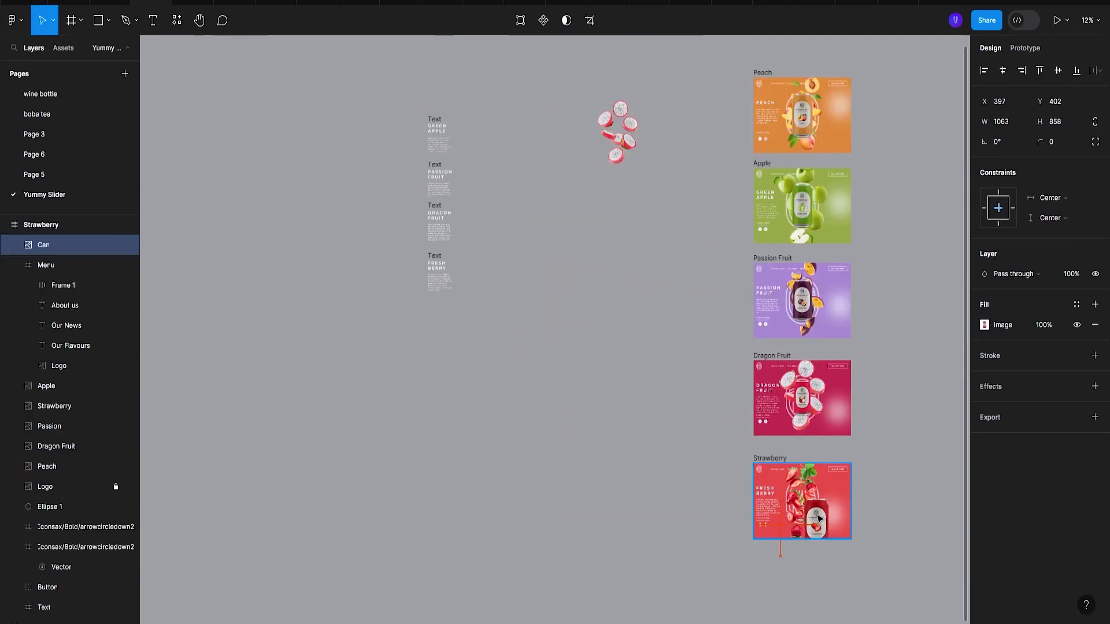
click(1002, 70)
click(1058, 71)
scroll(867, 528, up, 5)
drag(579, 517, 583, 491)
click(1003, 71)
click(1057, 71)
scroll(855, 376, down, 4)
click(853, 396)
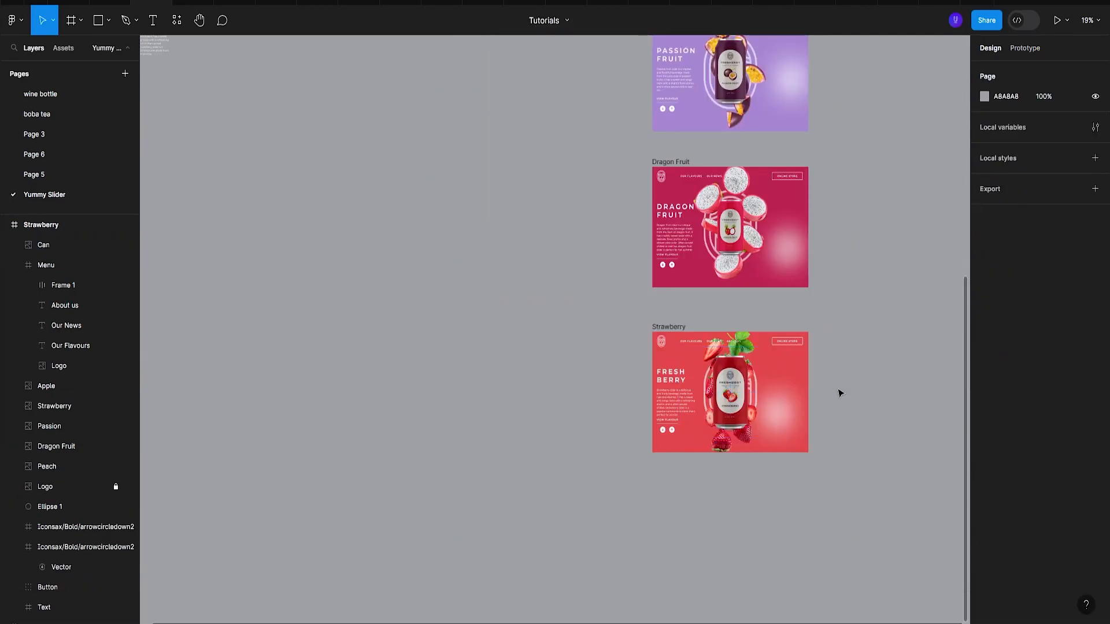
In the Peach frame, move the strawberry image out of the Elements group to between the Apple and Passion layers.
scroll(842, 374, down, 1)
scroll(842, 374, right, 4)
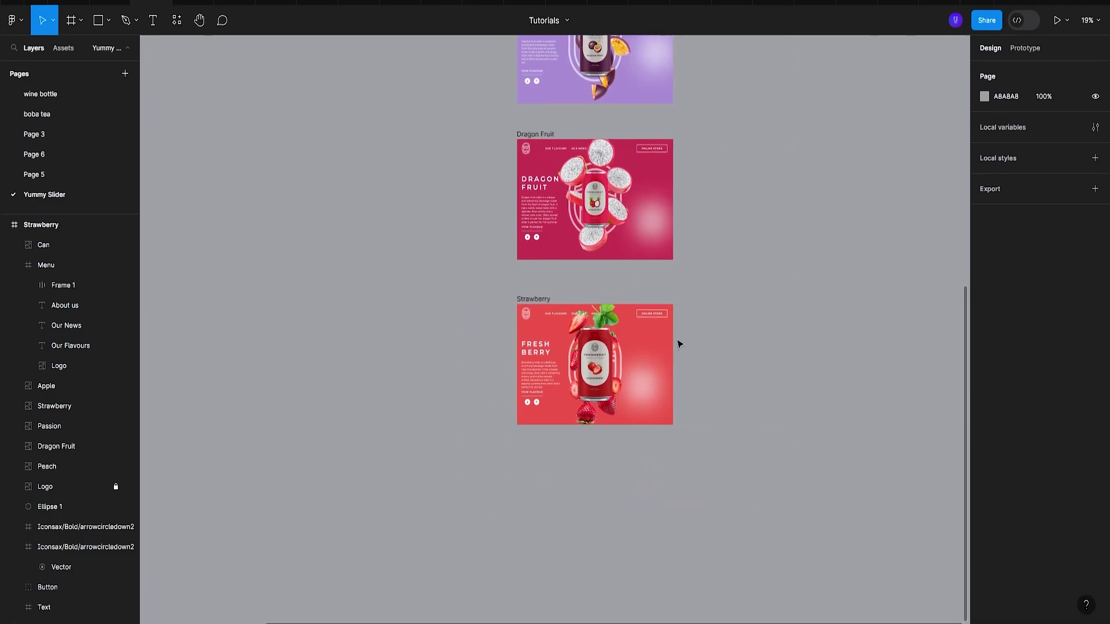
scroll(688, 344, up, 3)
scroll(786, 392, up, 3)
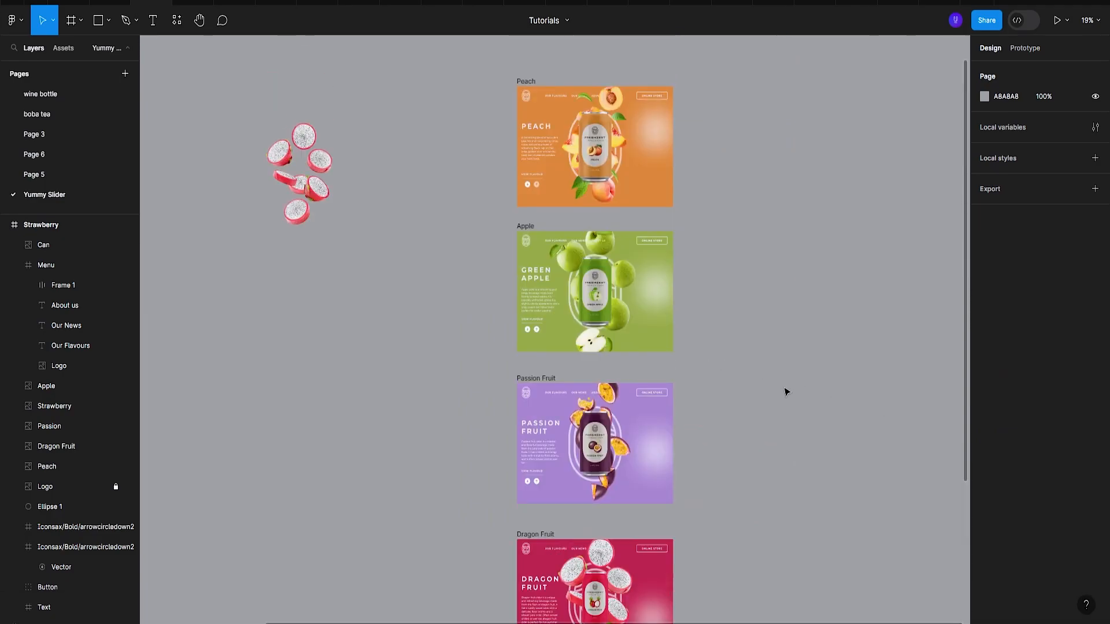
click(525, 81)
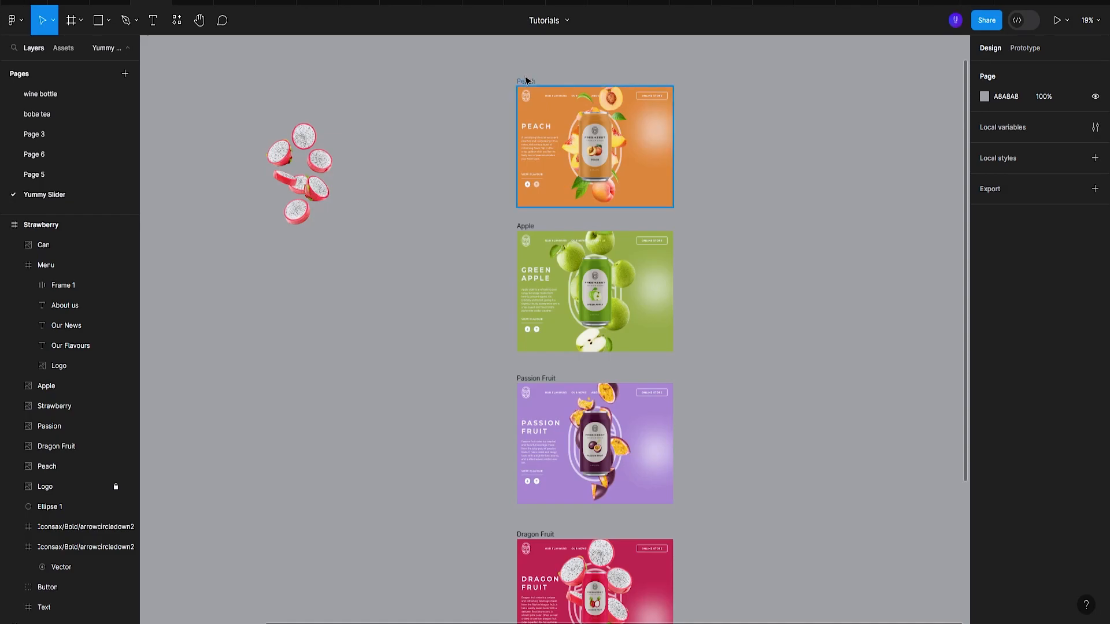
scroll(95, 452, down, 5)
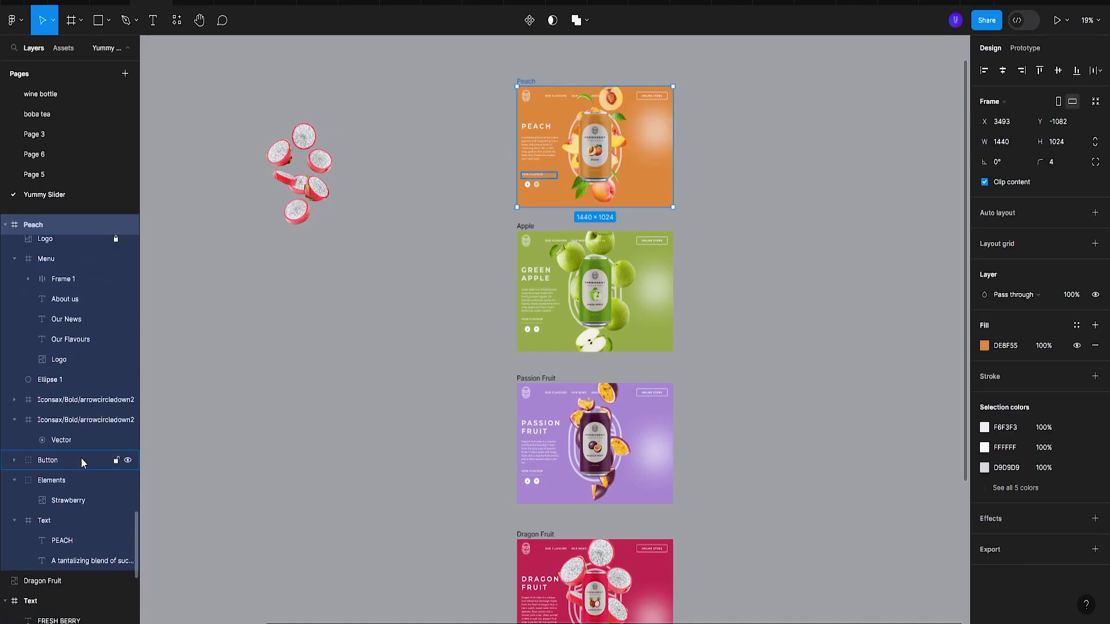
drag(70, 497, 63, 318)
scroll(71, 345, up, 3)
drag(81, 358, 39, 293)
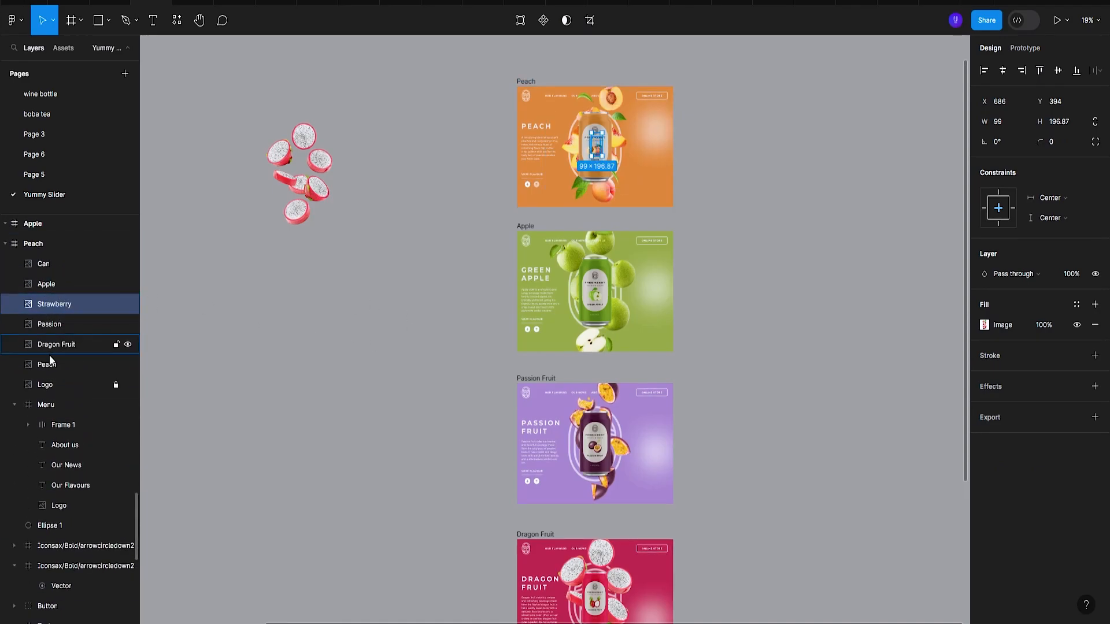
Examine the layer order in the Apple and Passion Fruit frames and look over the remaining flavour frames.
click(539, 226)
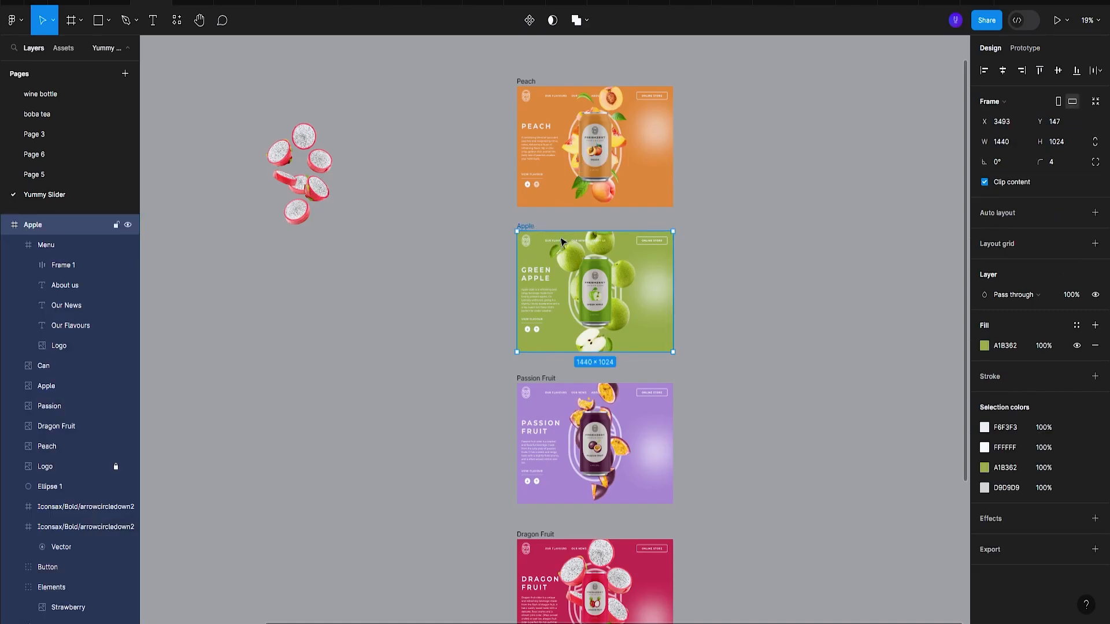
scroll(713, 332, right, 2)
scroll(674, 348, down, 2)
click(538, 368)
scroll(659, 370, down, 4)
scroll(674, 441, up, 5)
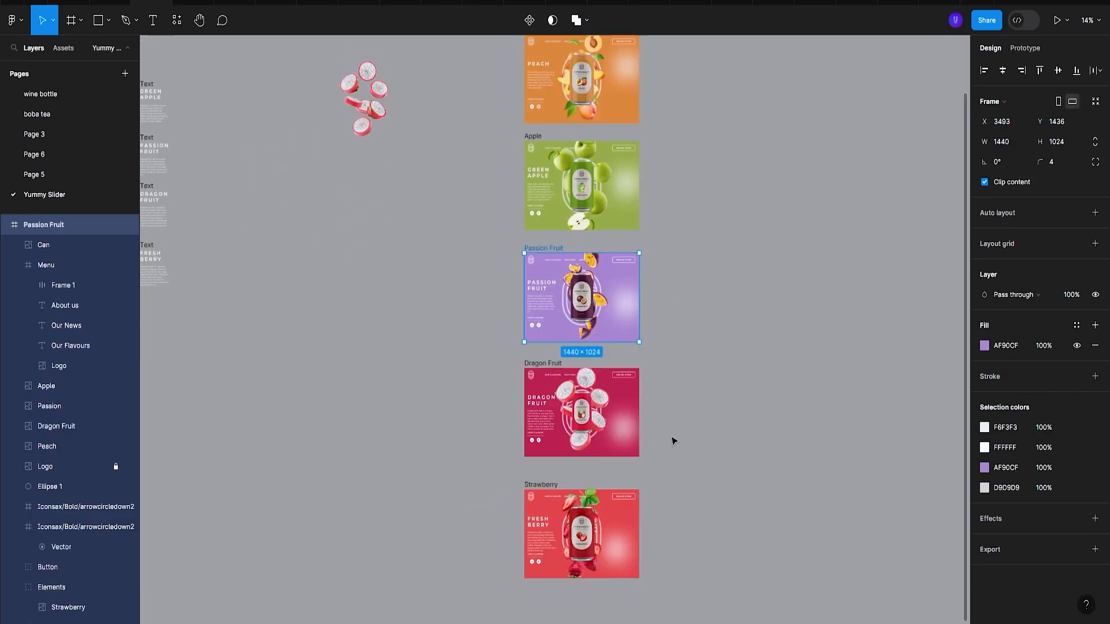
click(723, 324)
scroll(703, 334, down, 3)
scroll(694, 330, up, 3)
Preview the Peach frame as a prototype to check how its menu overlaps the fruit.
click(545, 173)
click(1058, 20)
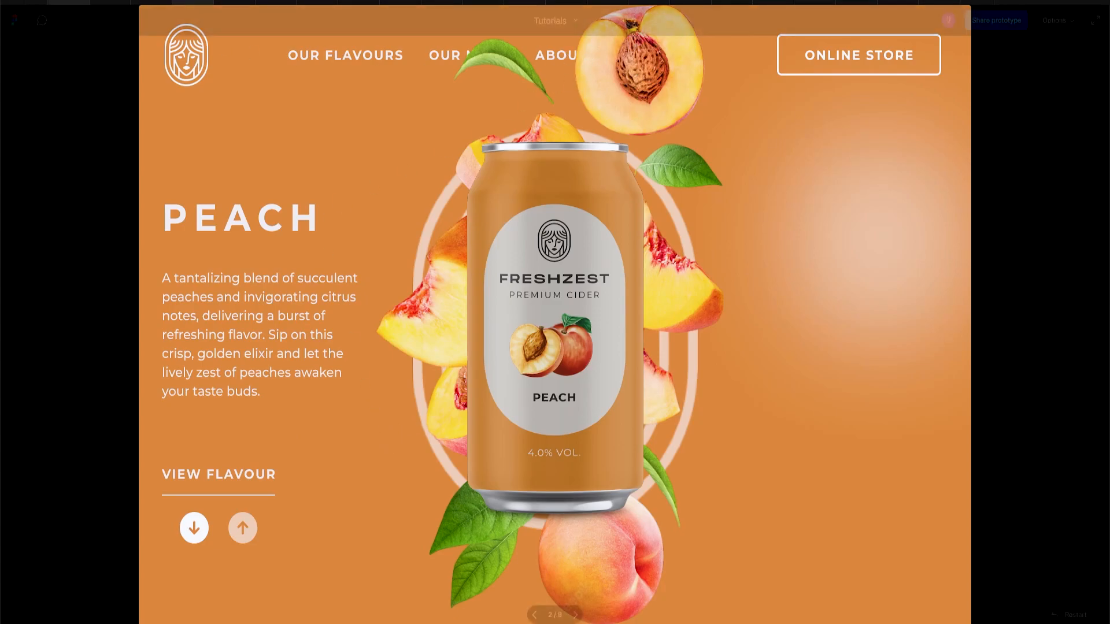
click(151, 2)
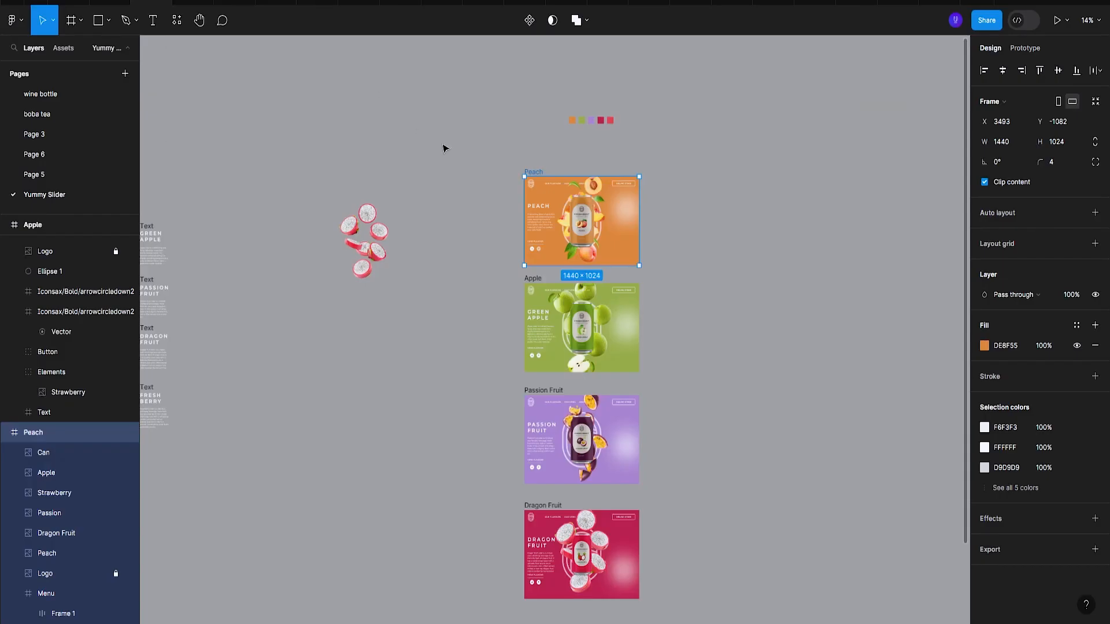
Bring the Menu frame to the front in the Peach frame and check its stacking in the Apple frame.
click(553, 187)
click(545, 184)
right_click(544, 184)
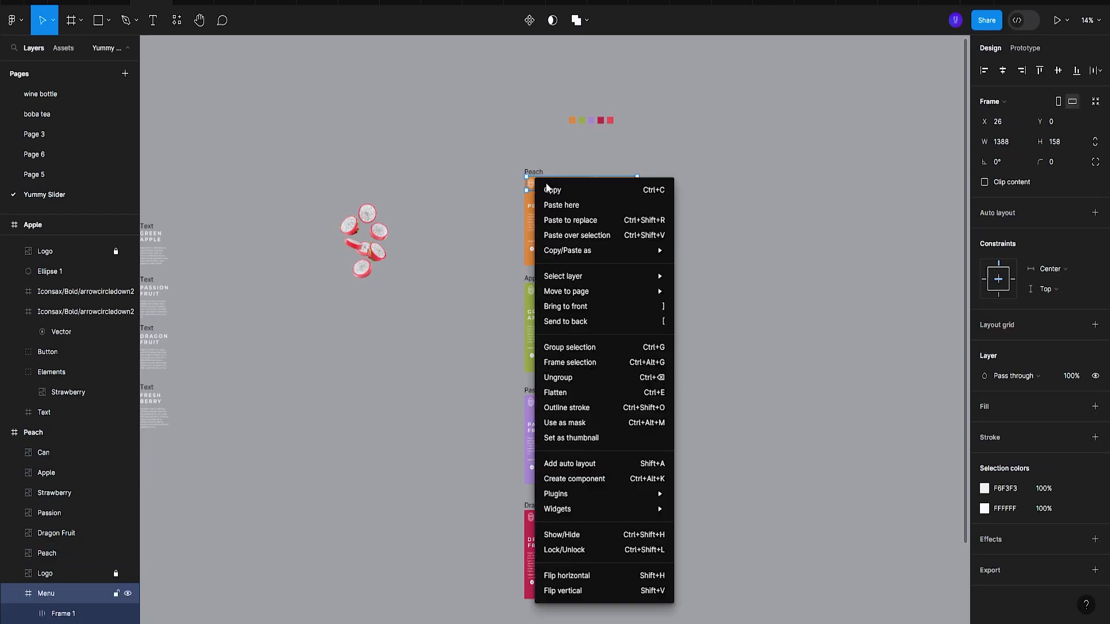
click(581, 307)
right_click(542, 295)
mouse_move(542, 296)
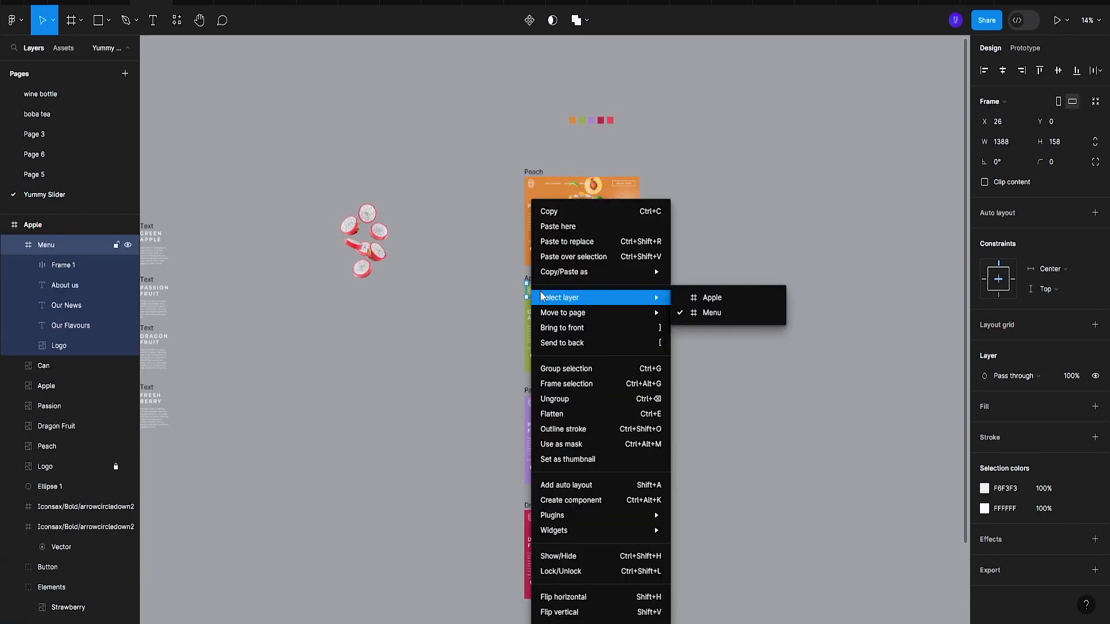
key(Escape)
Bring the Menu frame to the front in the Passion Fruit and Dragon Fruit frames and check the Peach preview.
click(549, 402)
right_click(548, 403)
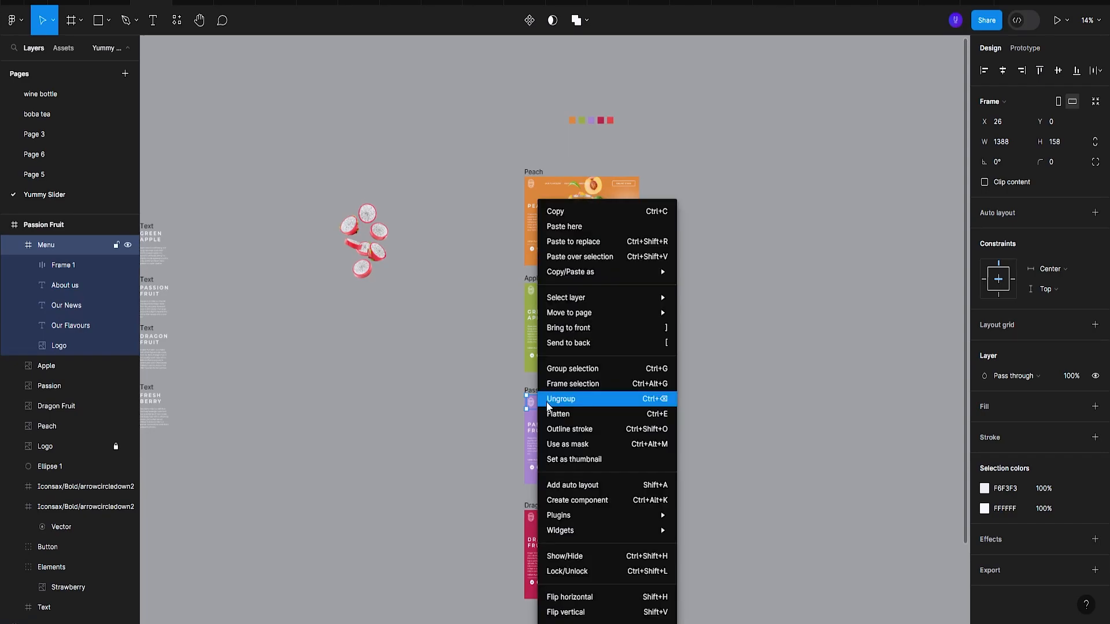
key(Escape)
click(537, 516)
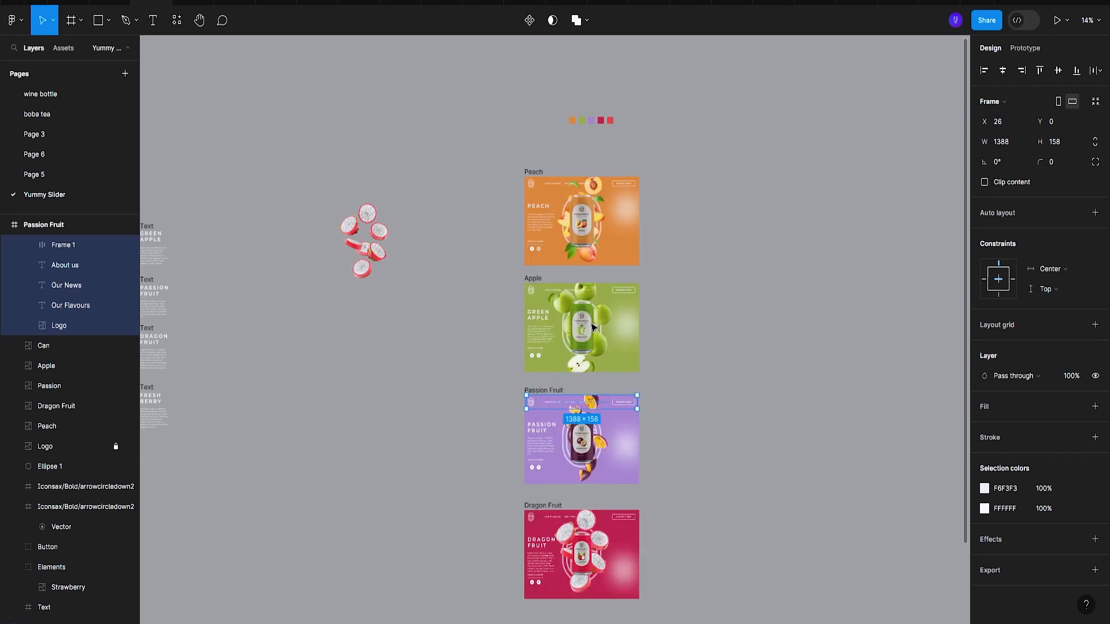
right_click(547, 516)
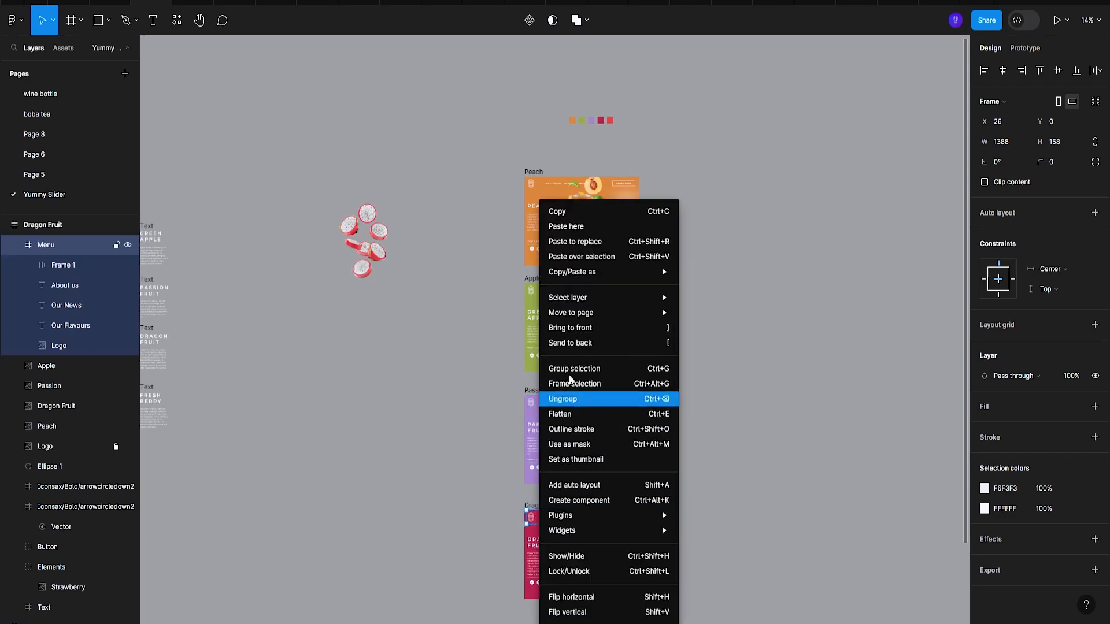
click(580, 327)
click(193, 3)
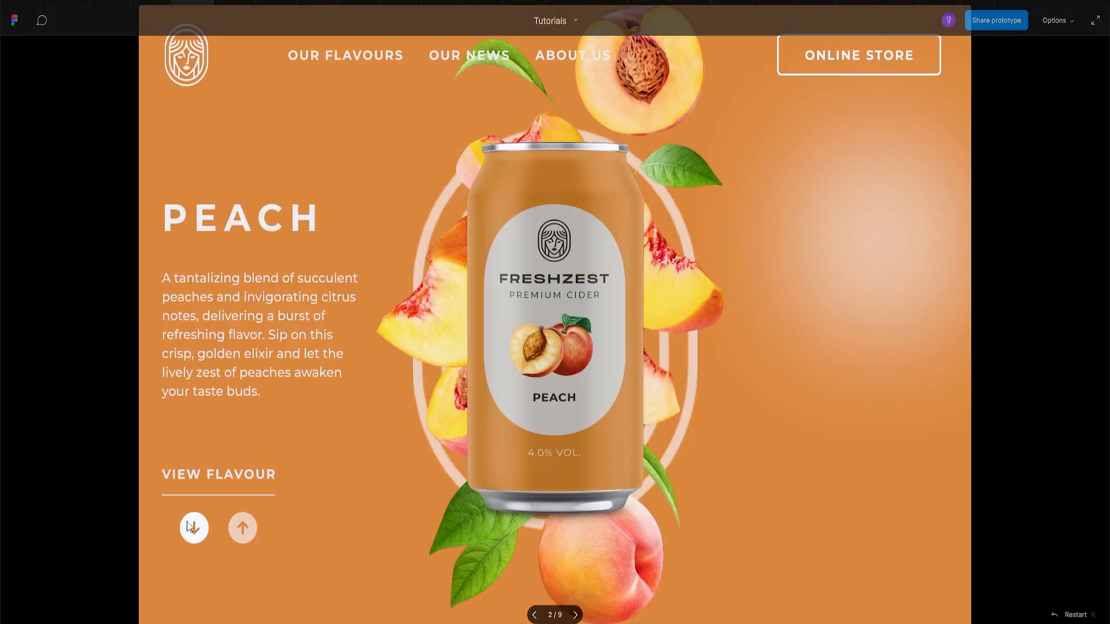
click(152, 2)
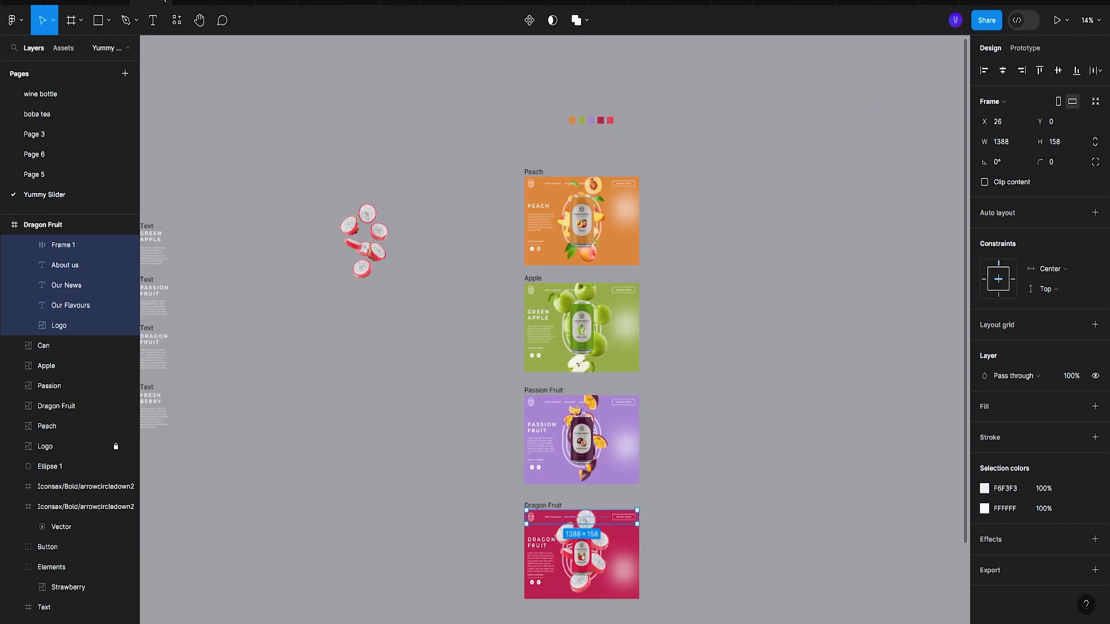
Connect the Peach frame's down-arrow button to the Apple frame with an on-click Navigate to interaction.
scroll(687, 238, up, 3)
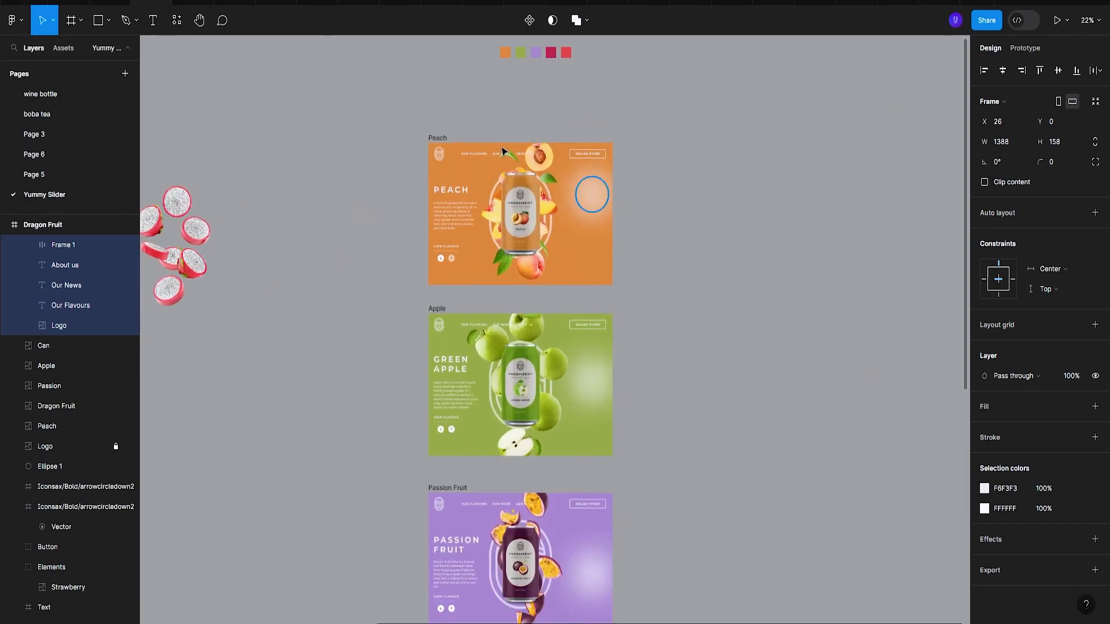
click(438, 134)
scroll(644, 267, up, 5)
drag(425, 266, 616, 266)
click(450, 251)
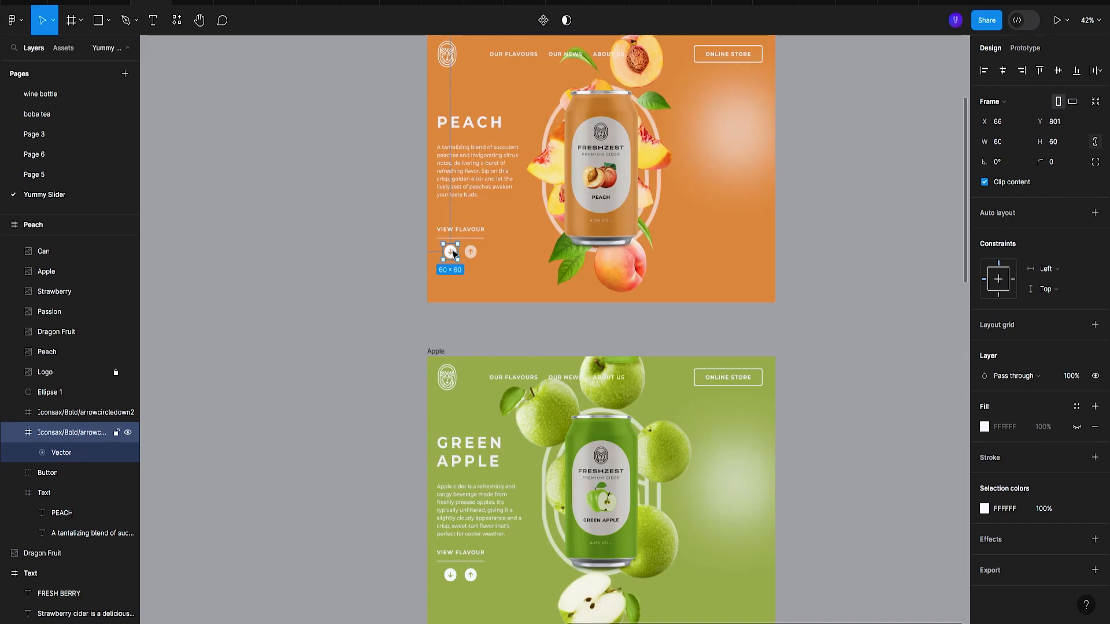
click(1025, 47)
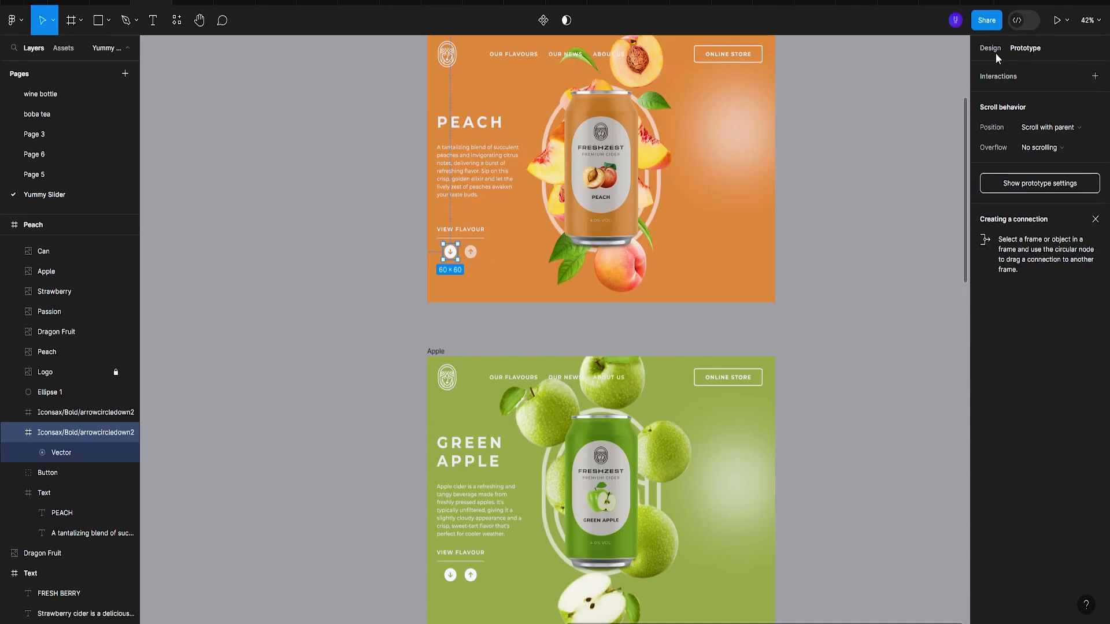
mouse_move(456, 260)
drag(473, 289, 535, 369)
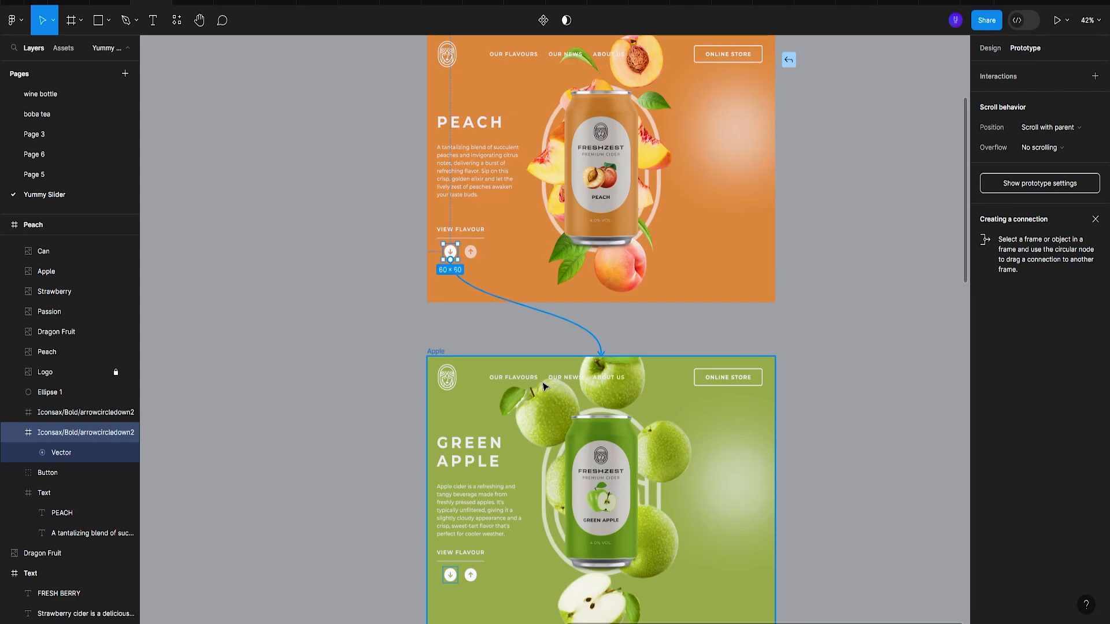
drag(544, 386, 544, 387)
scroll(732, 416, down, 2)
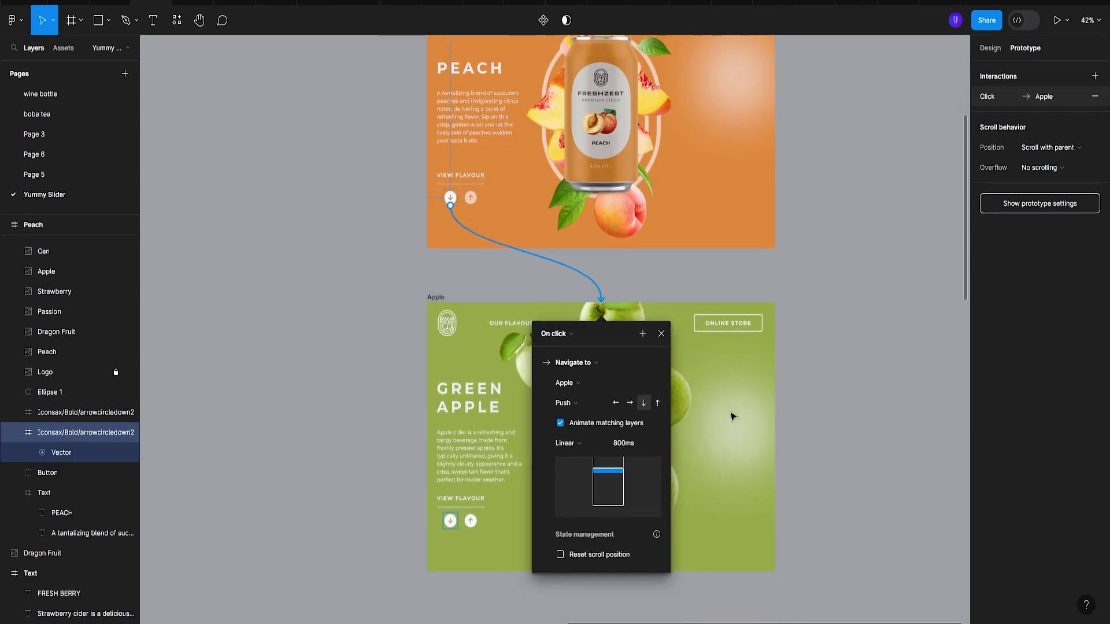
Set the Peach-to-Apple transition to Push in the upward direction with Linear easing.
click(575, 403)
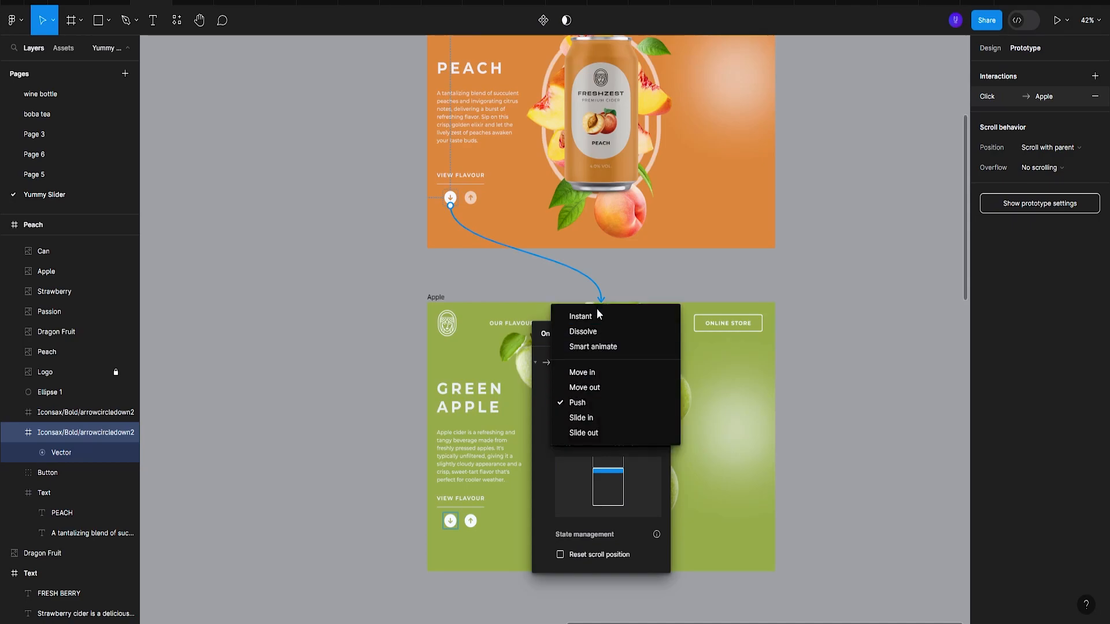
click(597, 312)
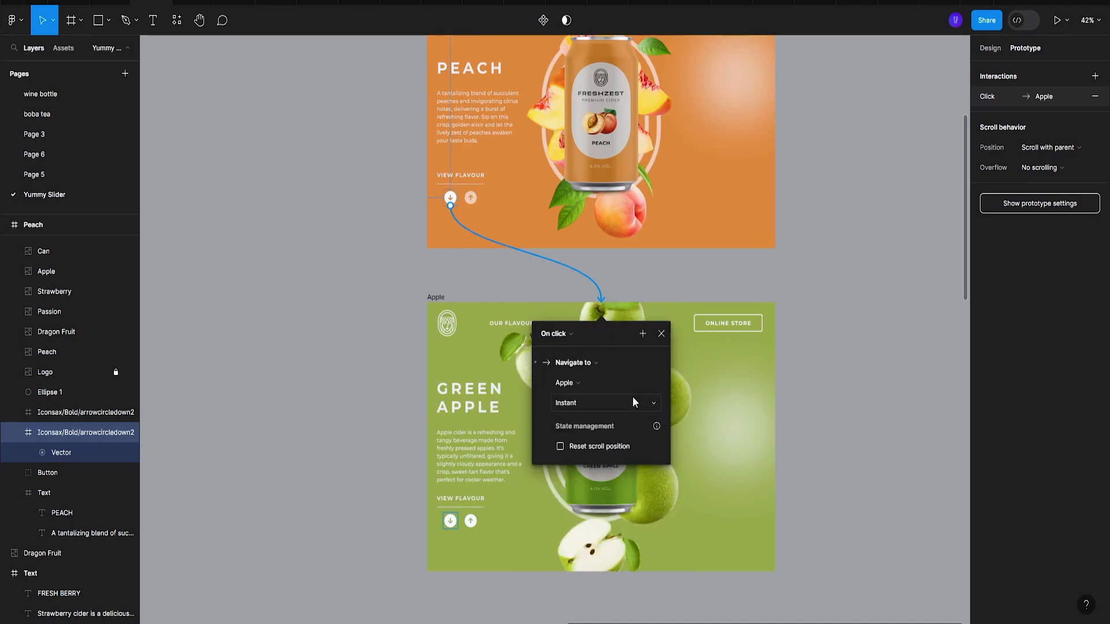
click(633, 398)
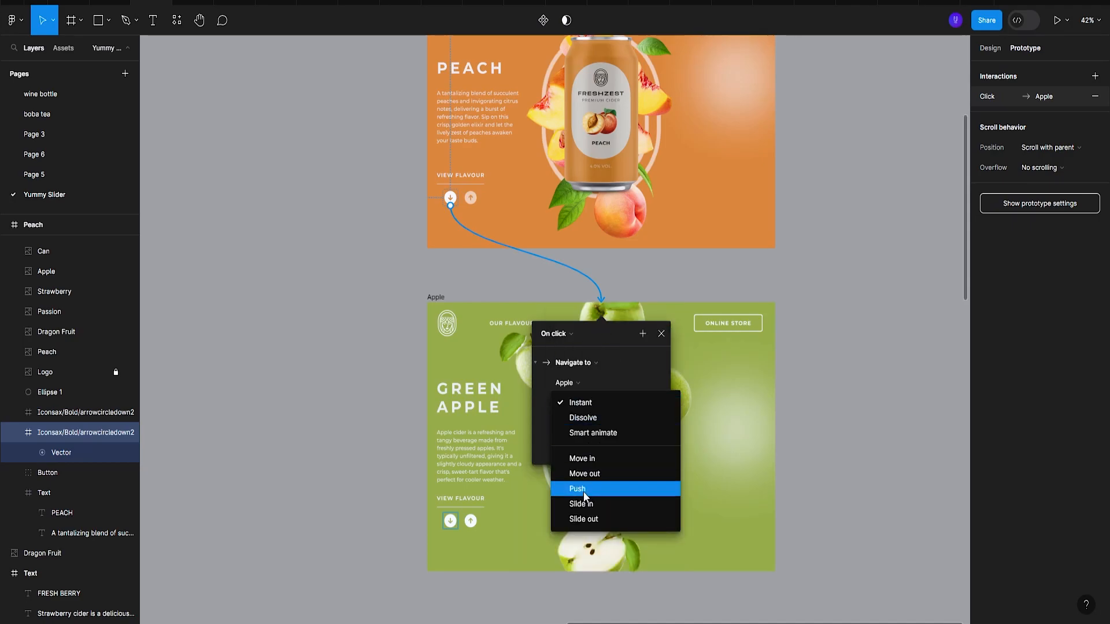
click(578, 489)
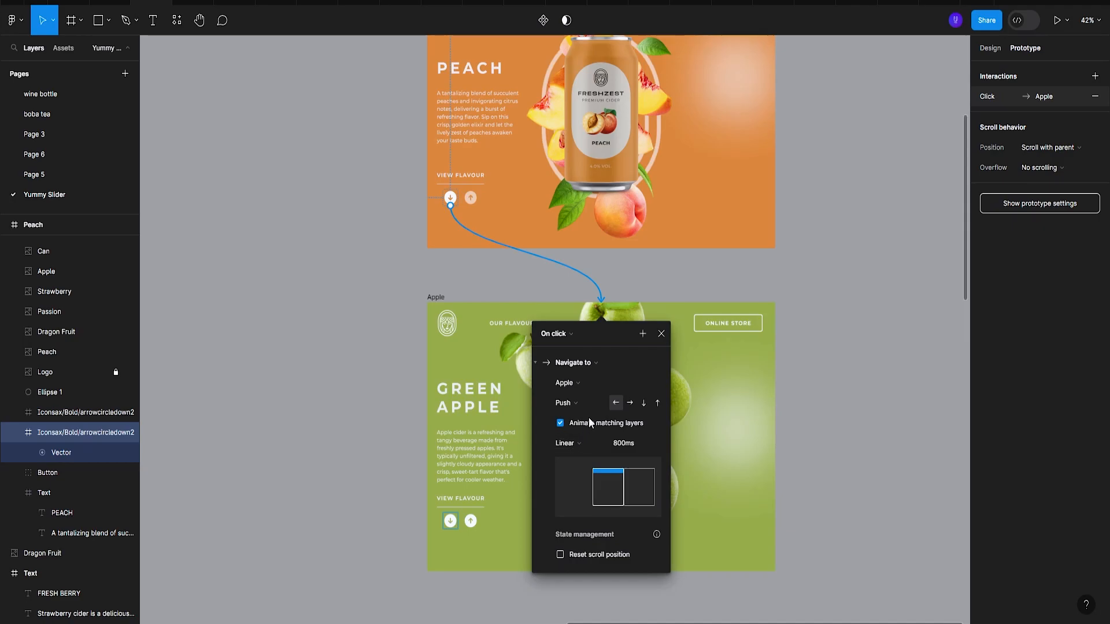
click(658, 403)
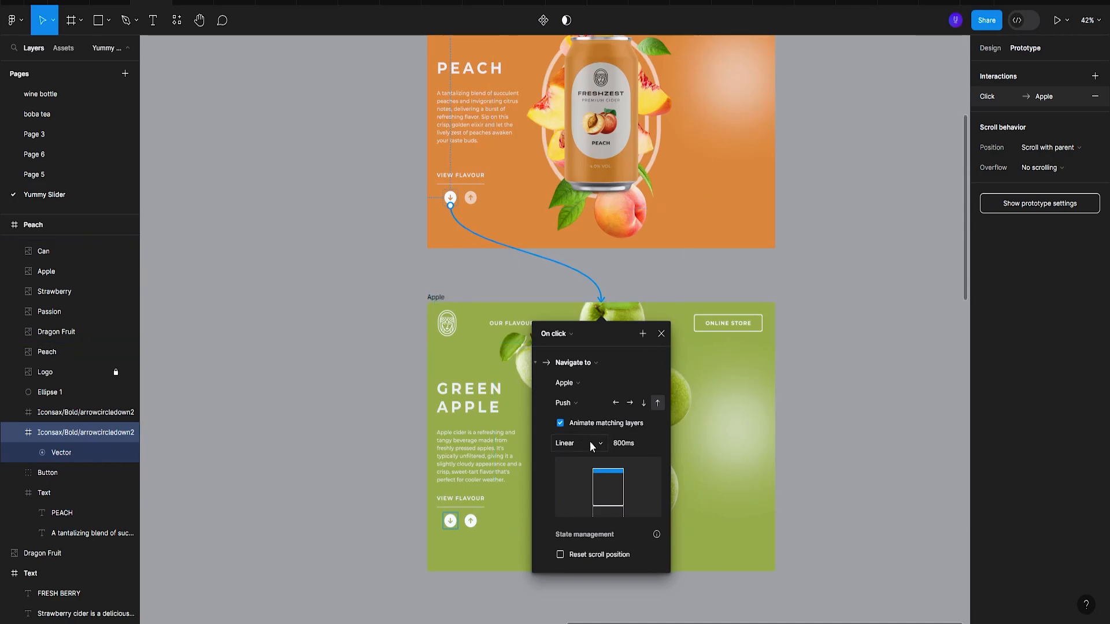
click(565, 442)
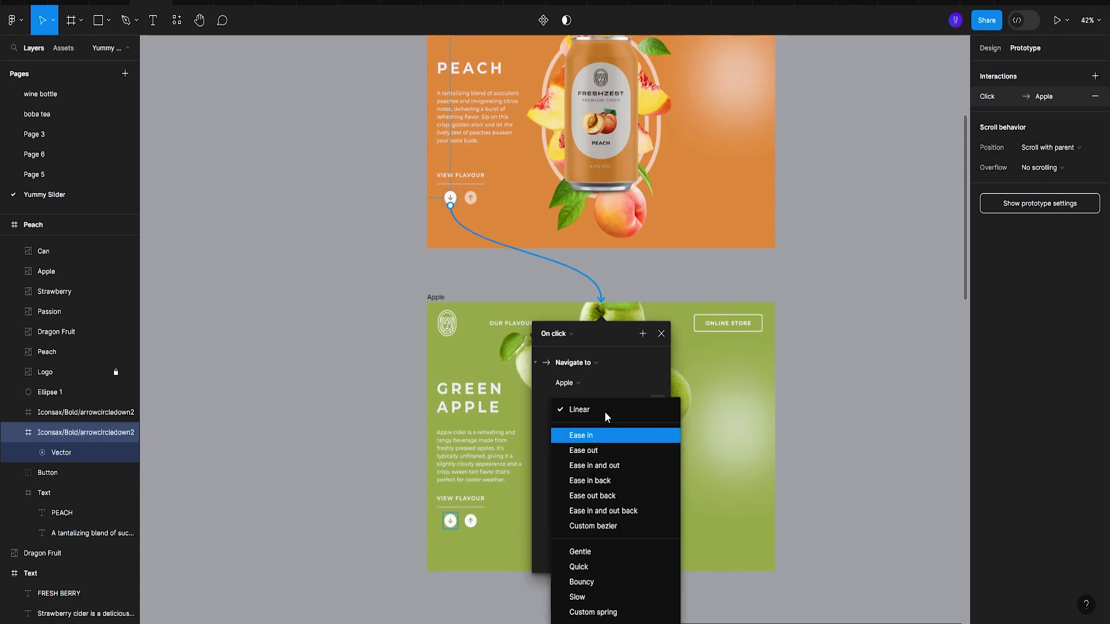
click(595, 409)
click(634, 445)
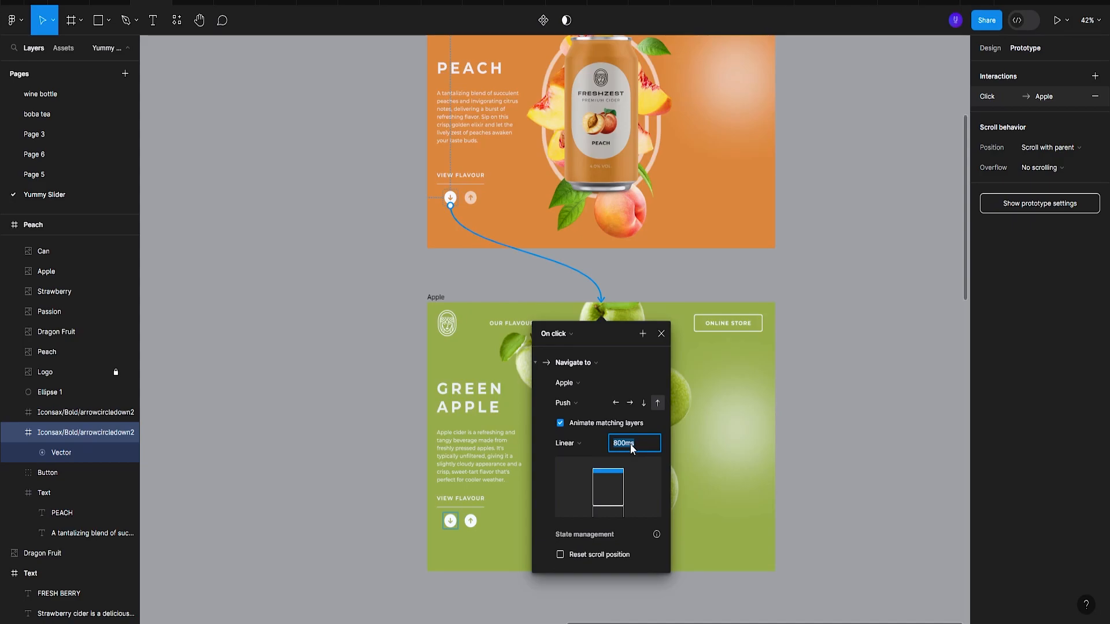
Turn off Animate matching layers for the Peach-to-Apple transition and test the down arrow in the preview.
click(561, 423)
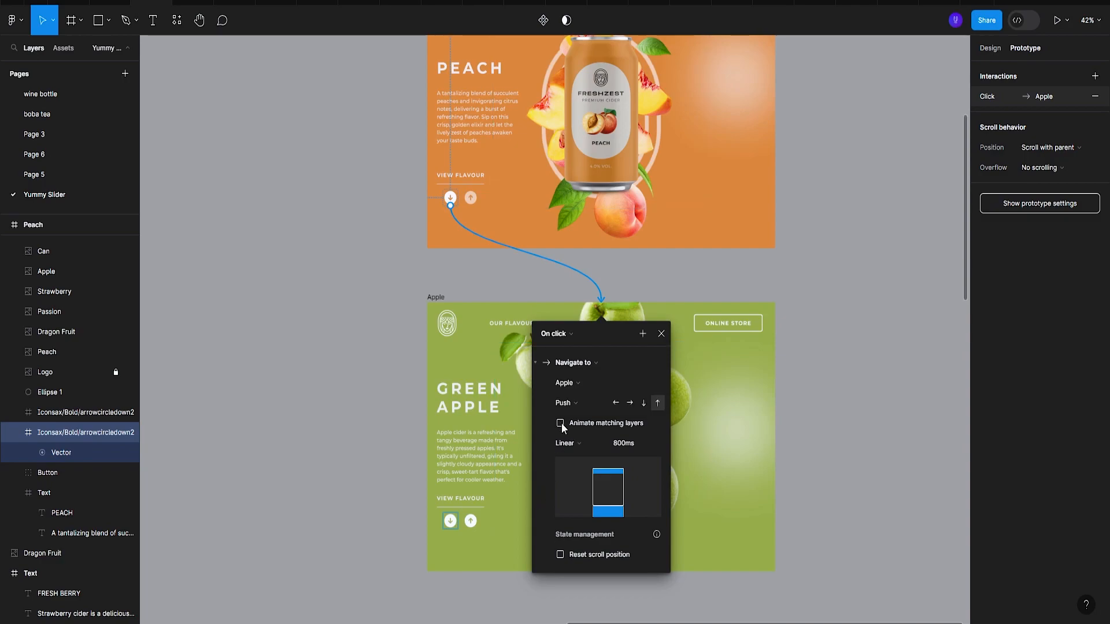
click(561, 423)
scroll(595, 418, up, 1)
click(659, 351)
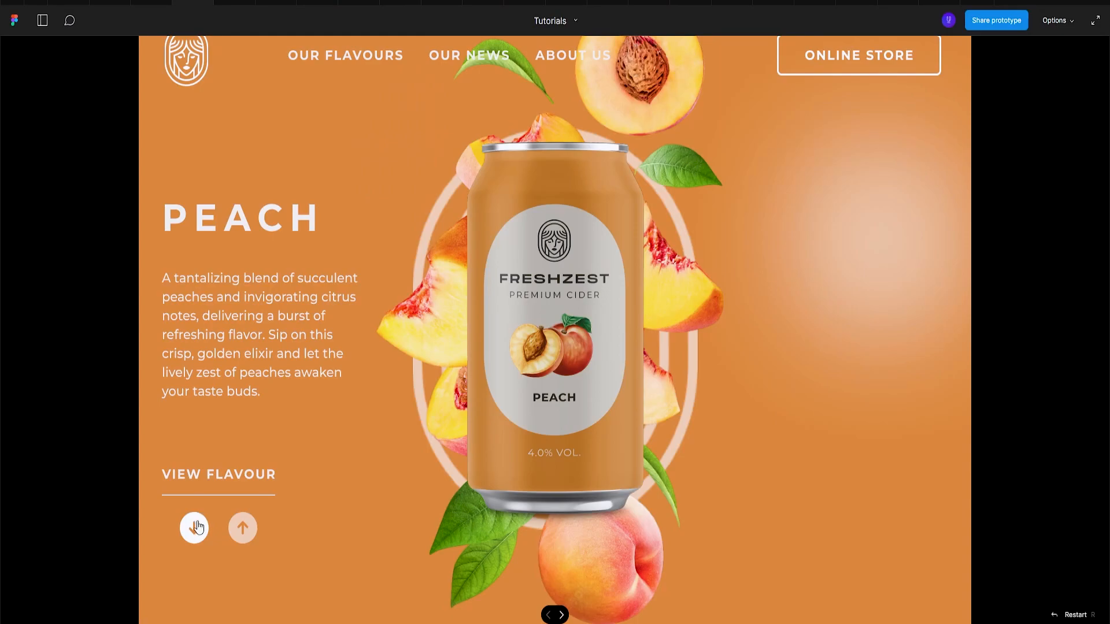
click(194, 527)
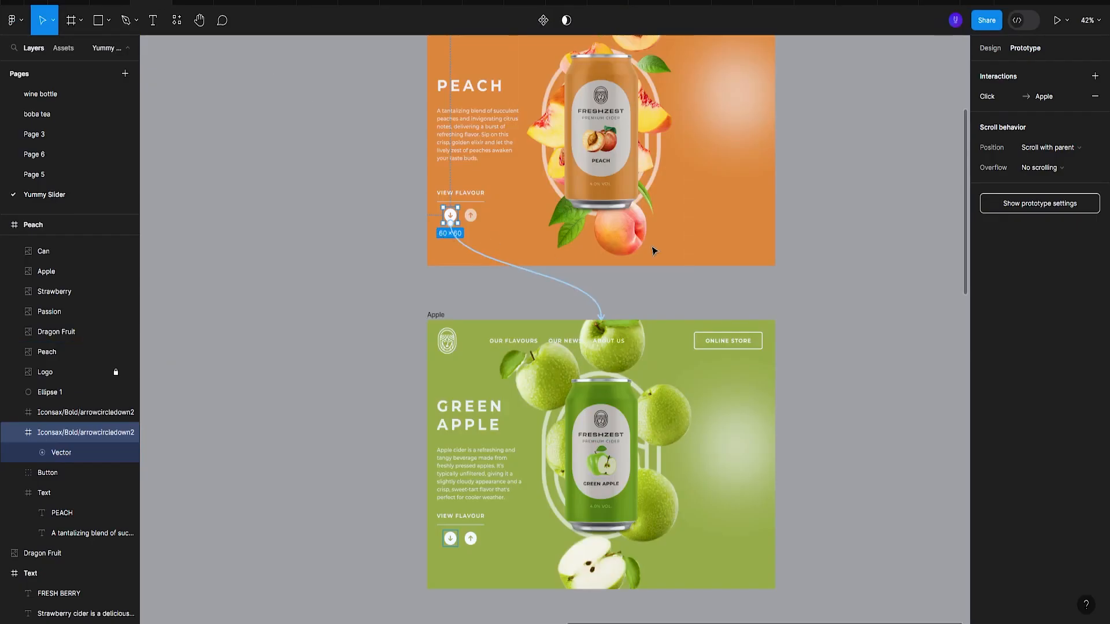
Turn Animate matching layers back on for the Peach down-arrow interaction and close its settings.
click(1006, 96)
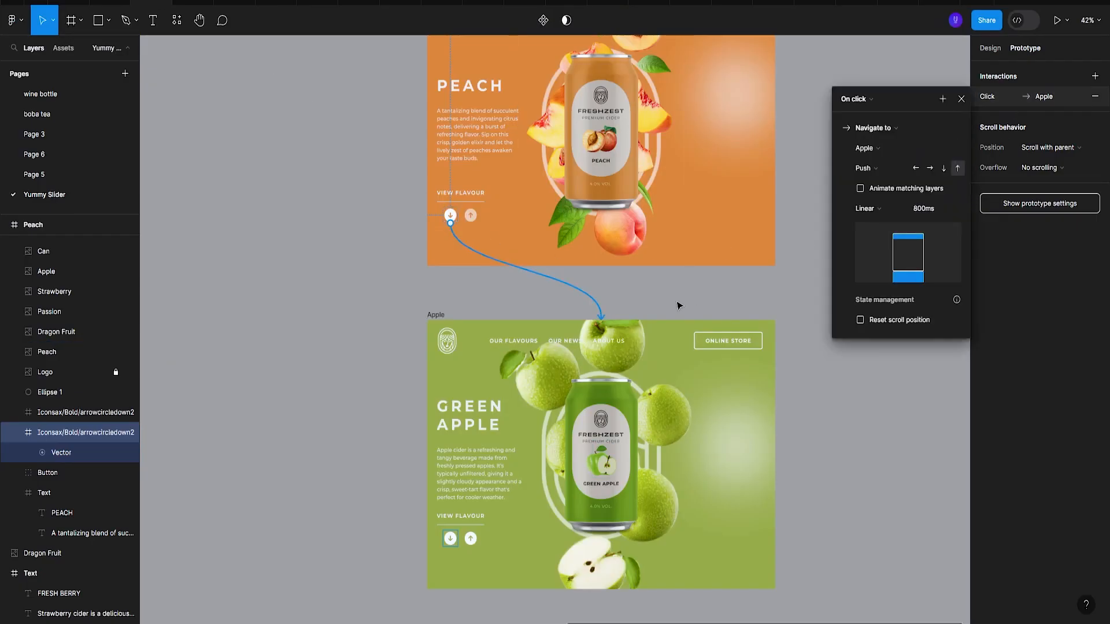
click(860, 189)
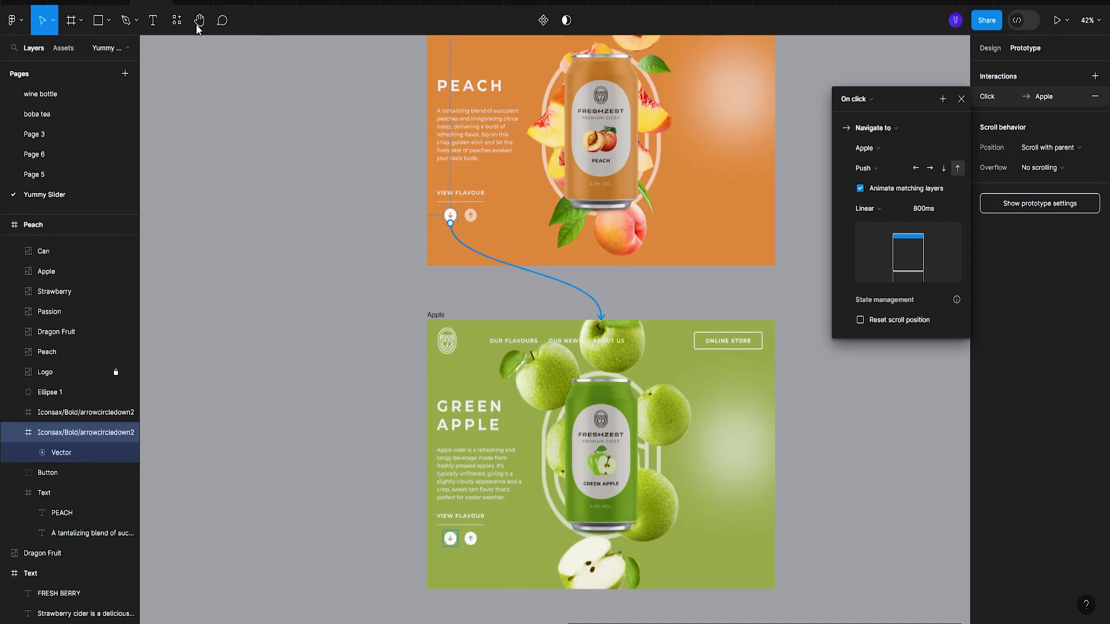
click(962, 98)
Connect the Apple frame's down-arrow button to the Passion Fruit frame with an on-click Navigate to interaction using the upward Push transition.
scroll(648, 270, down, 1)
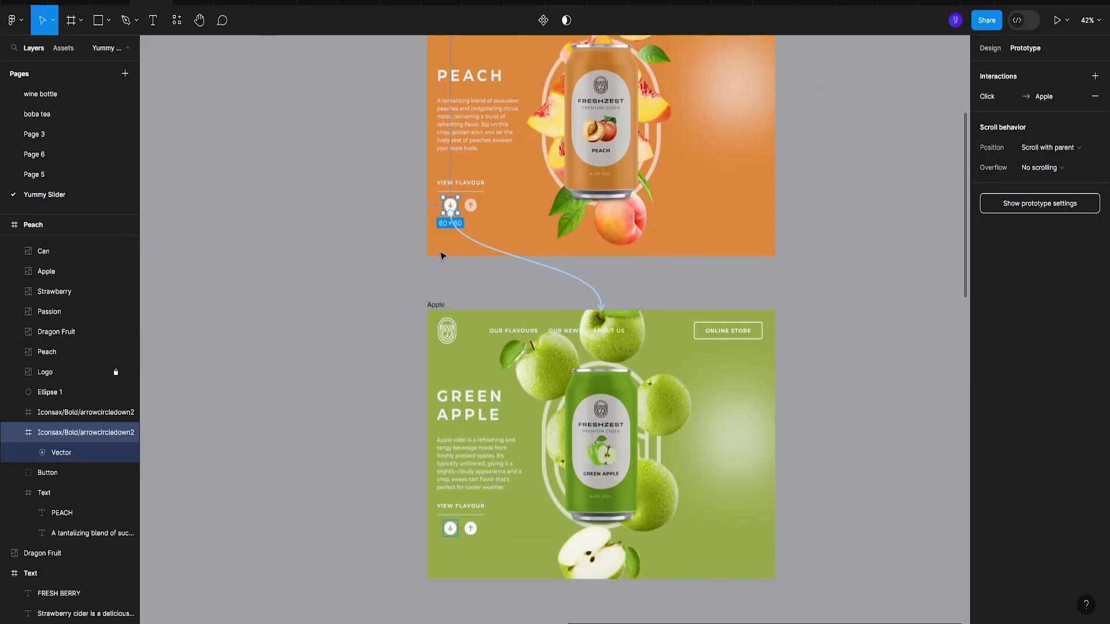
click(474, 204)
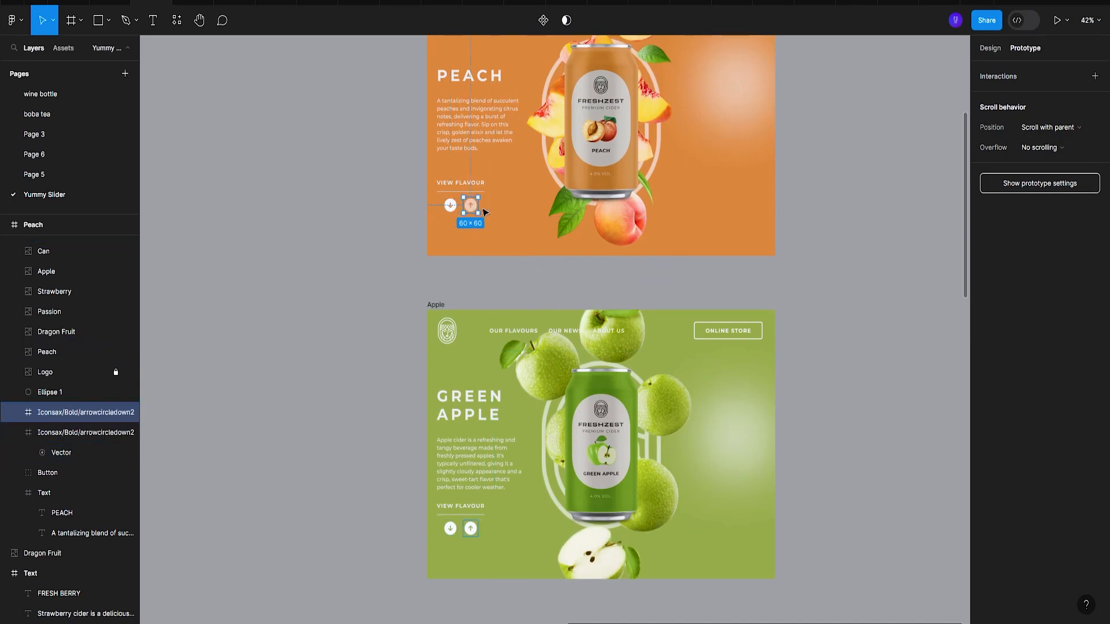
scroll(478, 239, down, 2)
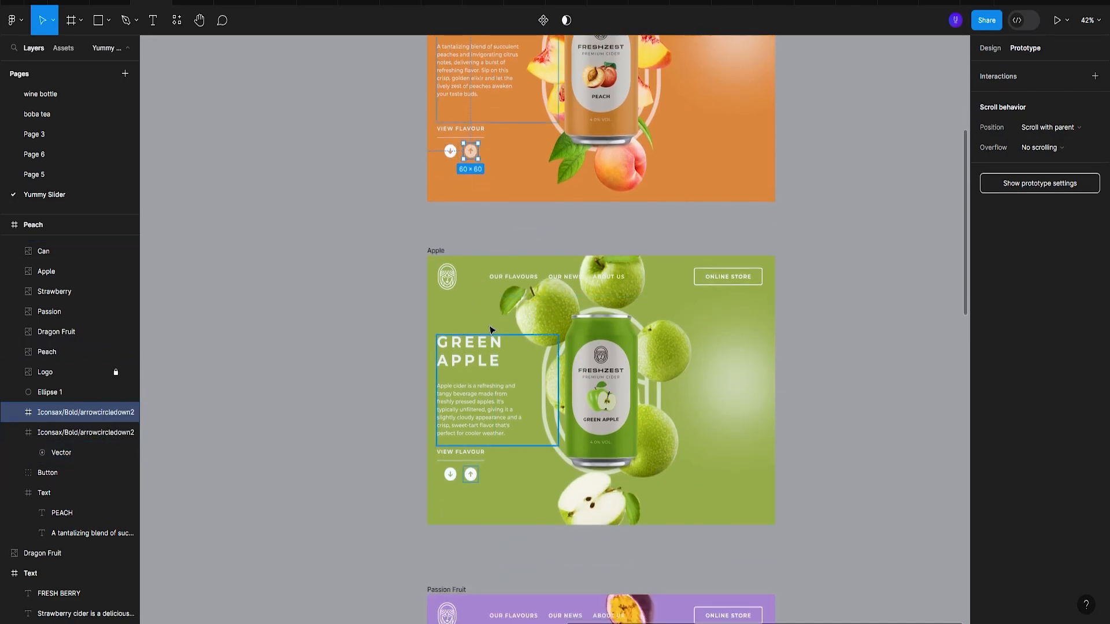
click(450, 474)
scroll(514, 404, down, 4)
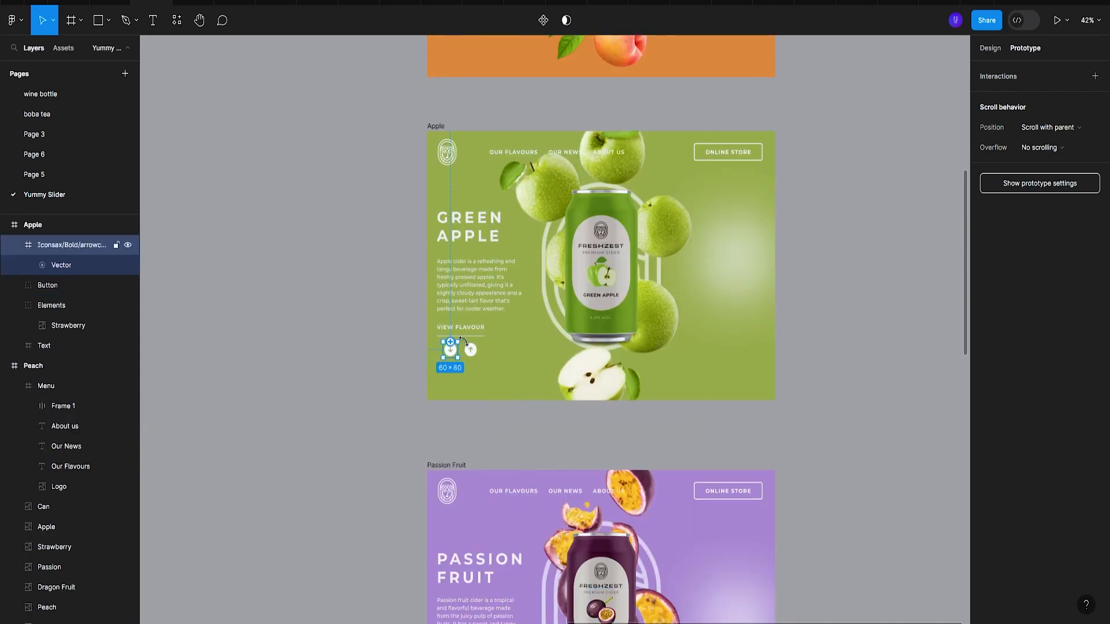
drag(452, 358, 484, 492)
scroll(752, 396, down, 3)
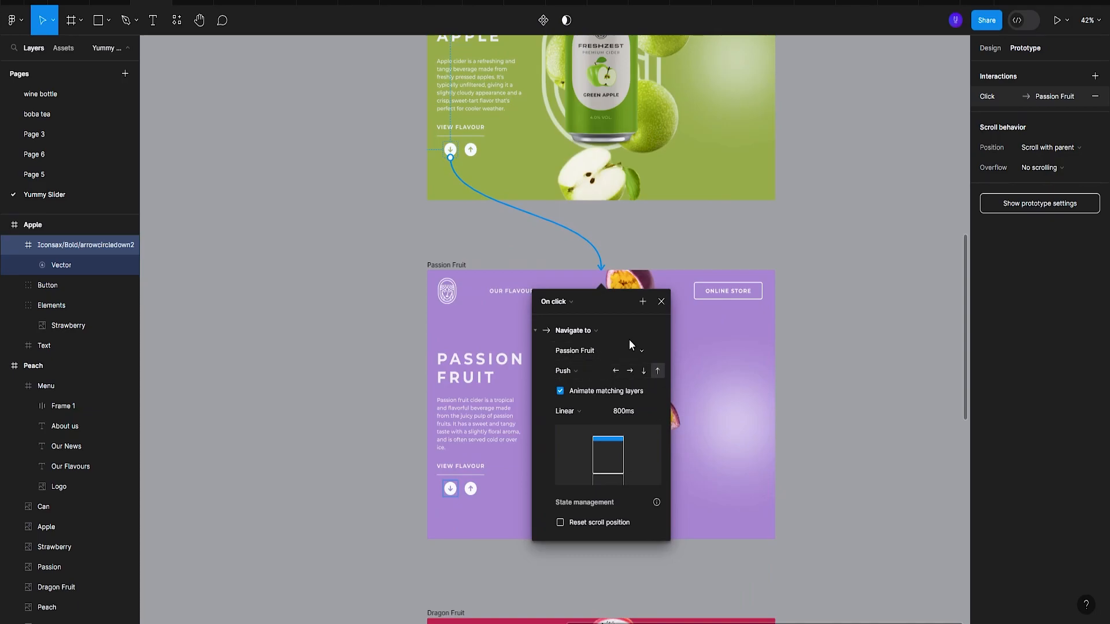
Link the Passion Fruit frame's down-arrow button to the Dragon Fruit frame with the same upward Push and close the interaction settings.
scroll(584, 314, down, 3)
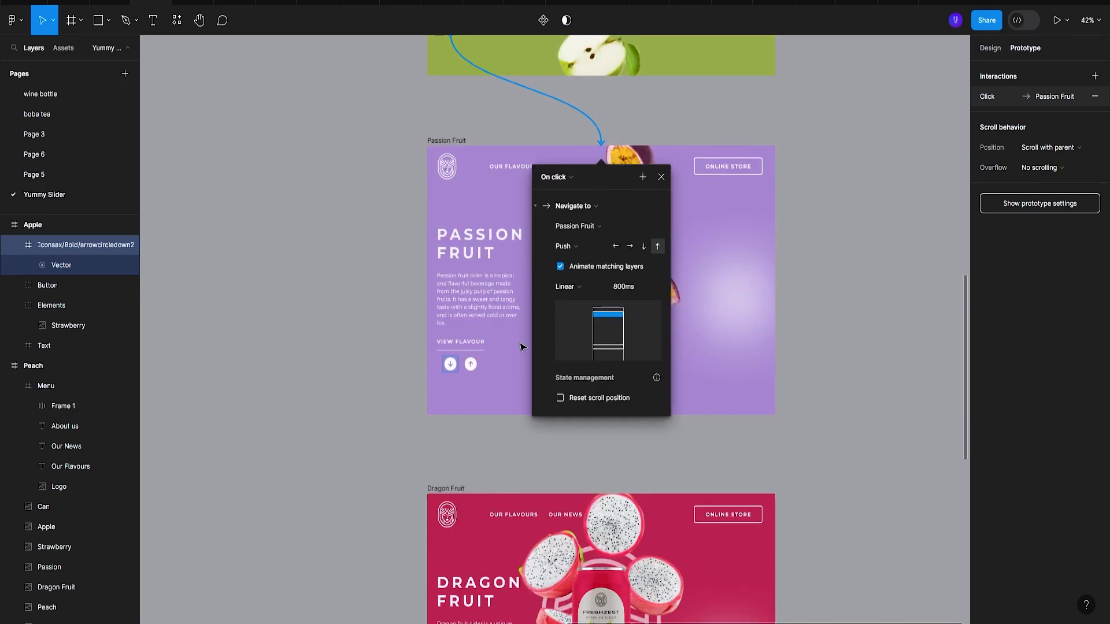
click(450, 364)
scroll(521, 362, down, 1)
drag(450, 323, 479, 462)
scroll(723, 377, down, 4)
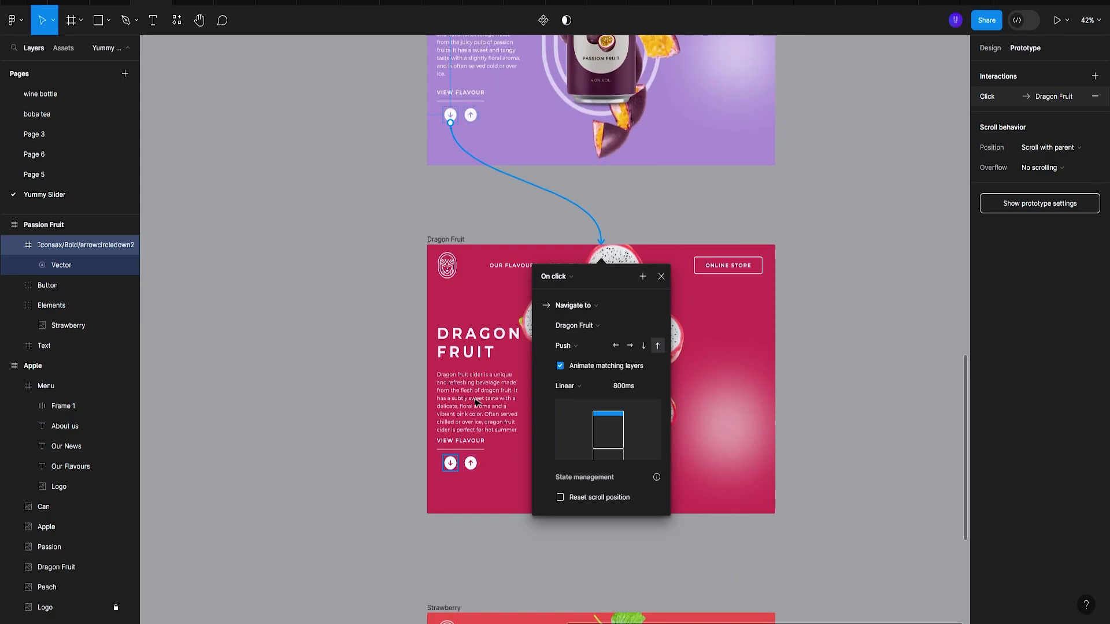
click(661, 276)
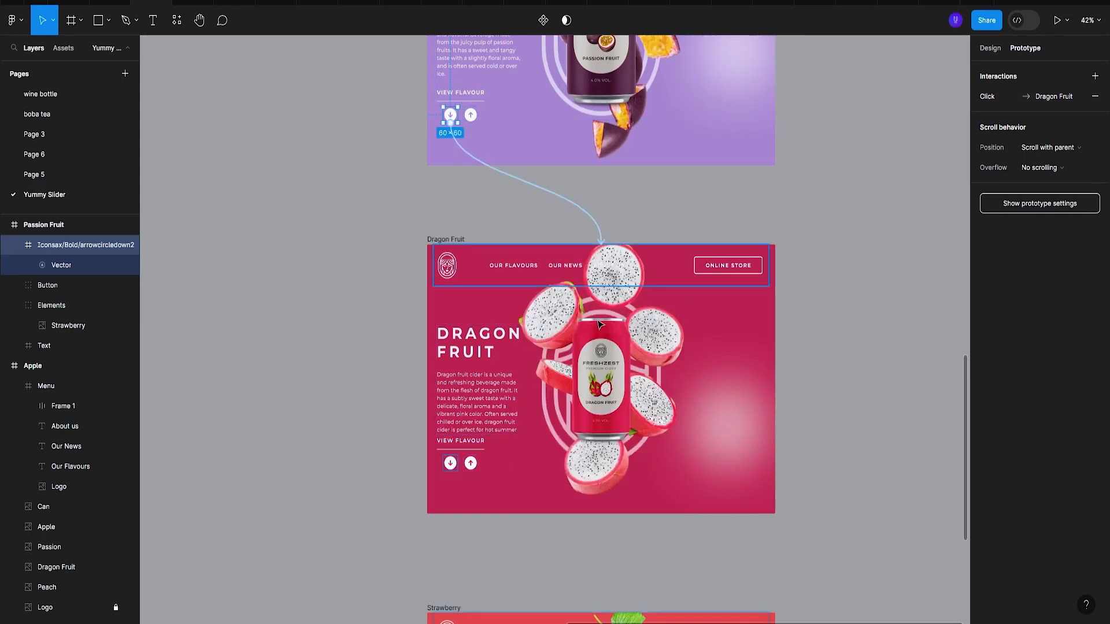
Link the Dragon Fruit frame's down-arrow button to the Strawberry frame with an on-click upward Push.
click(450, 463)
scroll(462, 439, down, 3)
scroll(533, 409, down, 5)
drag(451, 240, 488, 438)
scroll(700, 345, down, 4)
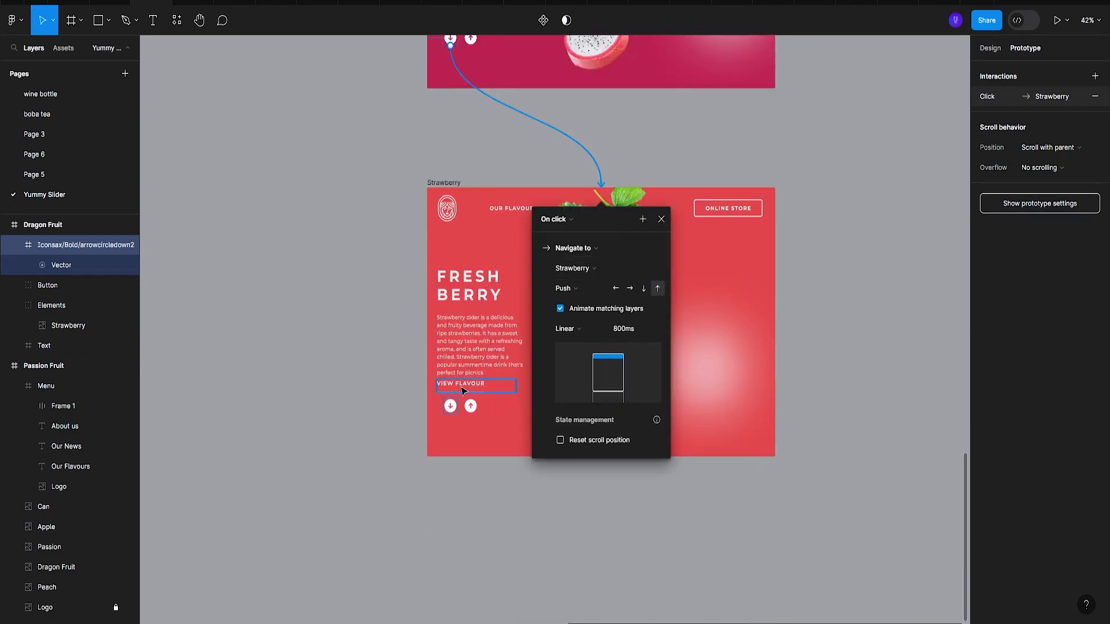
Set the colour opacity of the Strawberry frame's down-arrow icon to 60%.
click(456, 408)
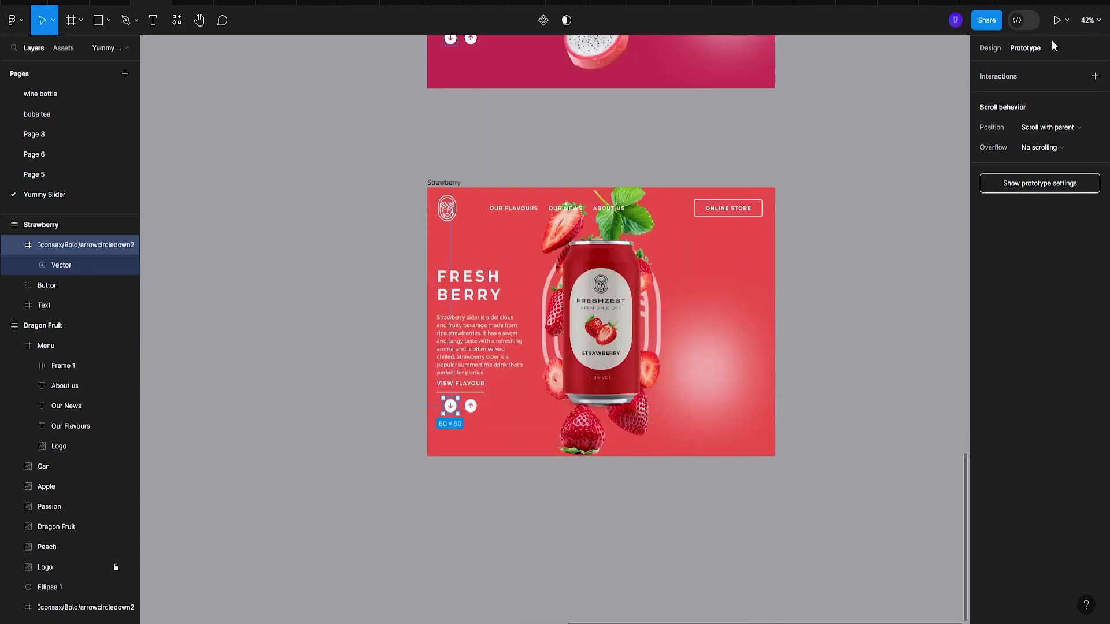
click(990, 48)
click(1051, 506)
text(60)
key(Return)
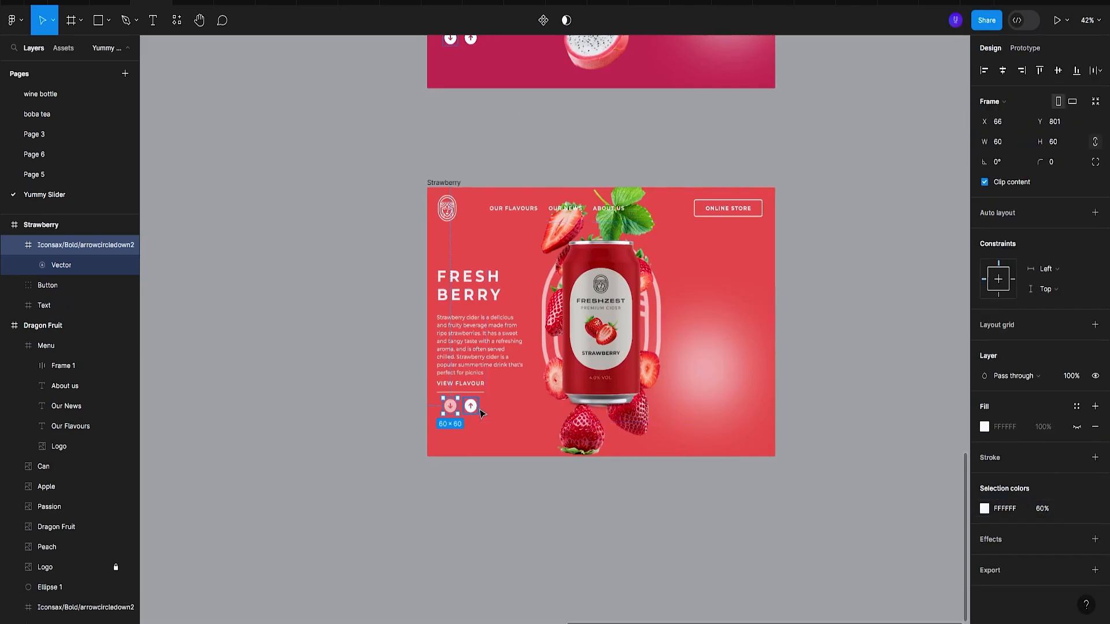
Connect the Strawberry frame's up-arrow button to the Dragon Fruit frame and set its Push direction to downward.
click(474, 409)
click(1025, 48)
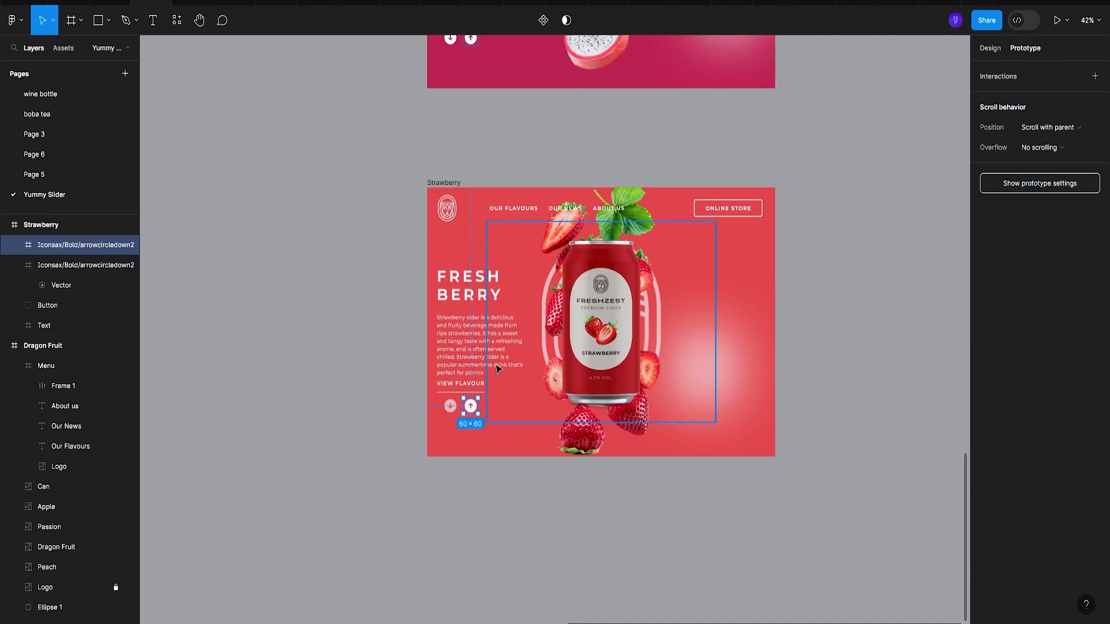
drag(471, 413, 597, 110)
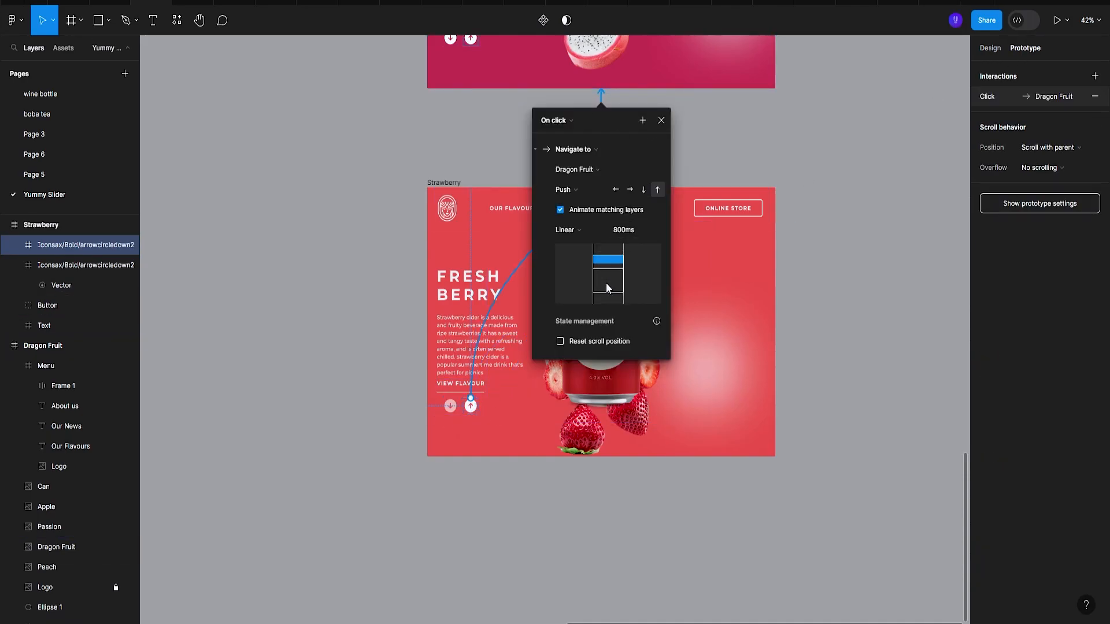
click(644, 190)
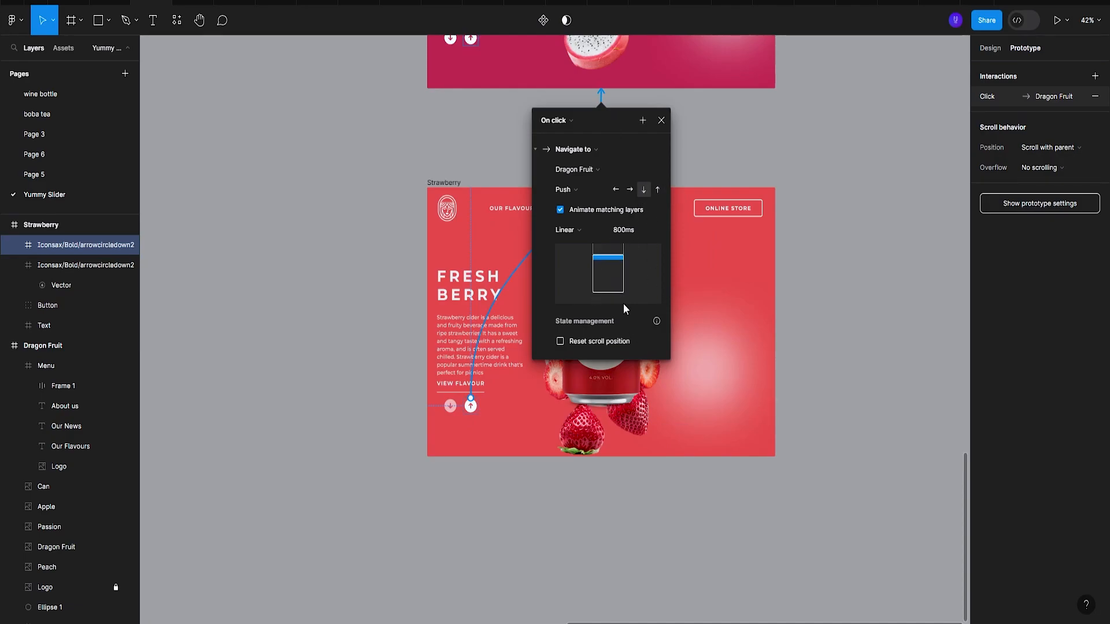
Connect the Dragon Fruit frame's up-arrow button to the Passion Fruit frame and close the interaction settings.
scroll(509, 184, up, 3)
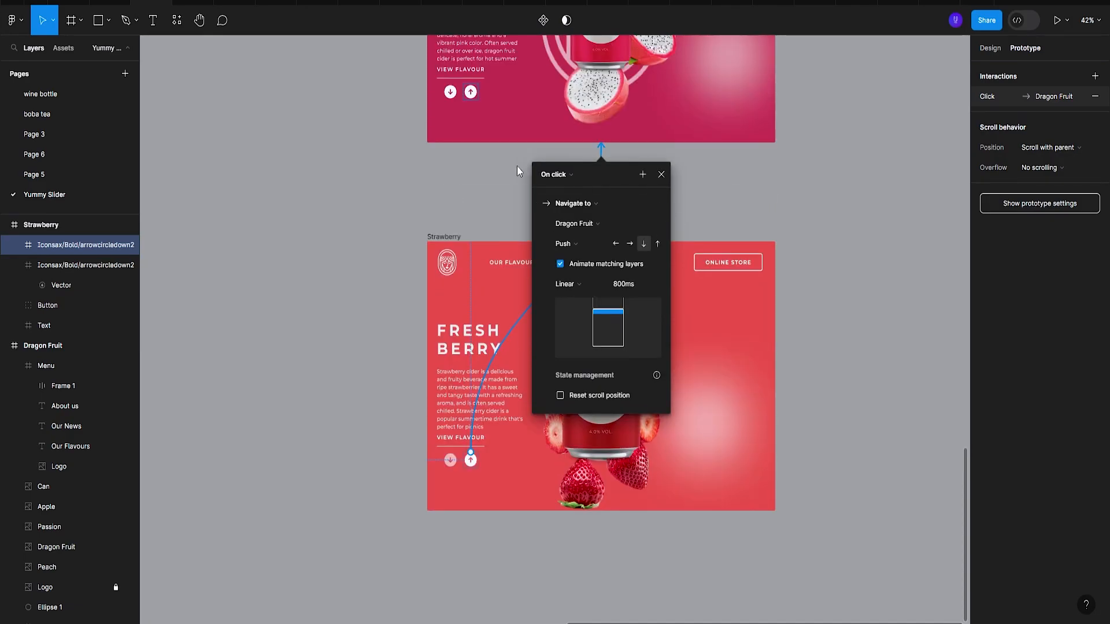
click(471, 146)
scroll(471, 146, up, 5)
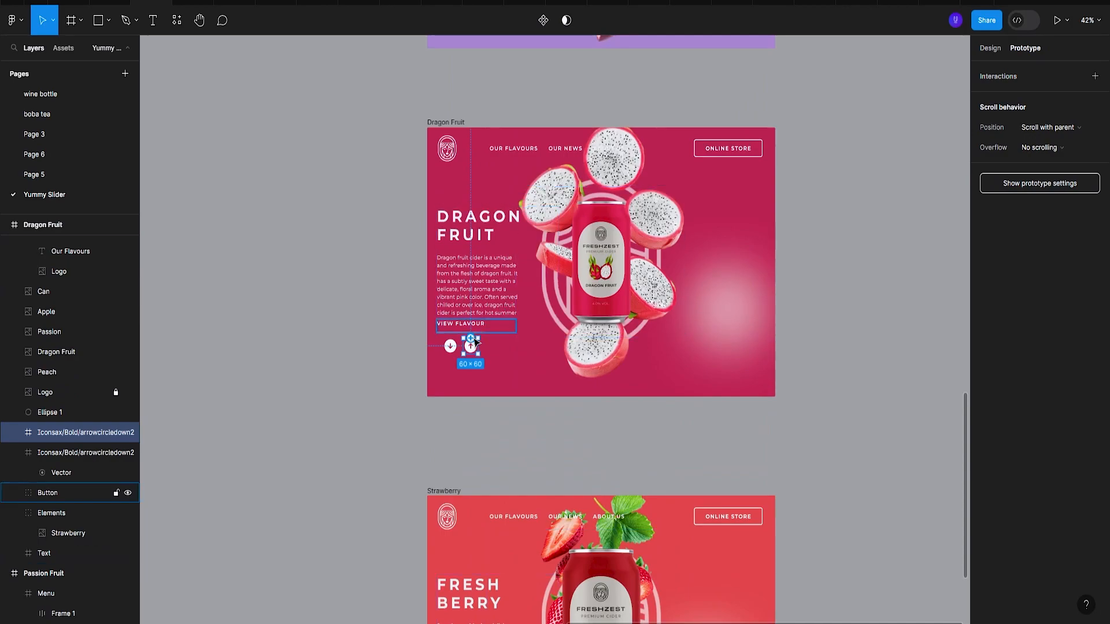
drag(470, 338, 552, 81)
scroll(578, 173, up, 2)
scroll(575, 204, up, 3)
click(668, 254)
Connect the Passion Fruit frame's up-arrow button to the Apple frame and close the interaction settings.
scroll(578, 289, up, 5)
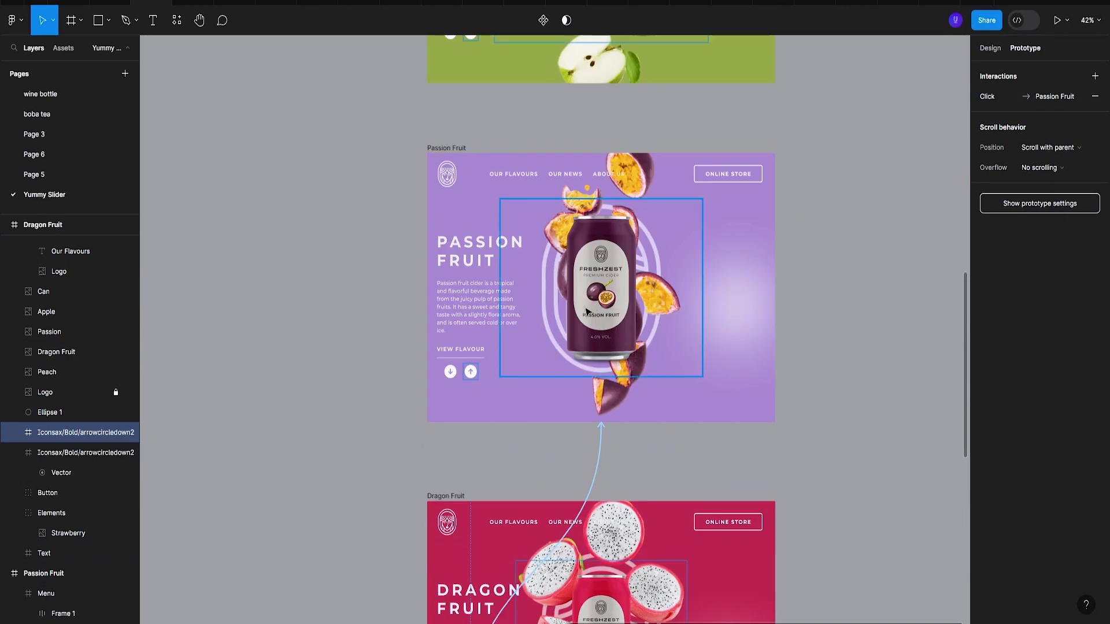
click(470, 394)
drag(478, 394, 598, 84)
scroll(598, 116, up, 3)
scroll(606, 232, up, 3)
click(662, 382)
Link the Apple frame's up-arrow button back to the Peach frame with a downward Push and close the interaction settings.
scroll(636, 370, up, 1)
click(475, 353)
drag(478, 350, 592, 63)
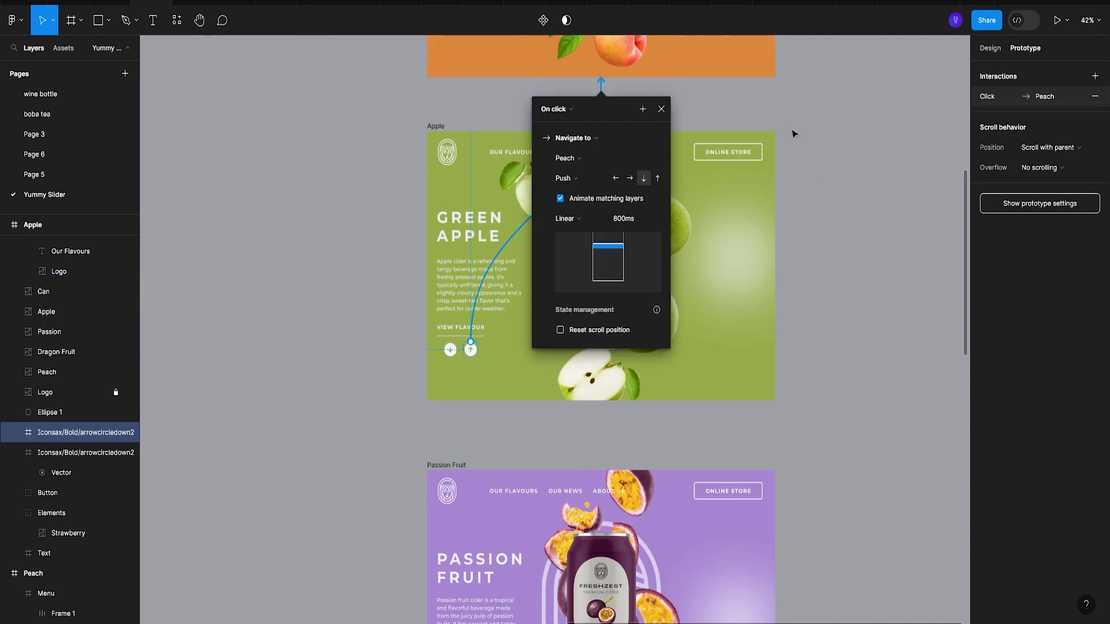
click(662, 109)
Test the prototype preview by going from Apple to Passion Fruit, back up to Peach, and down through all flavours to Strawberry.
click(193, 3)
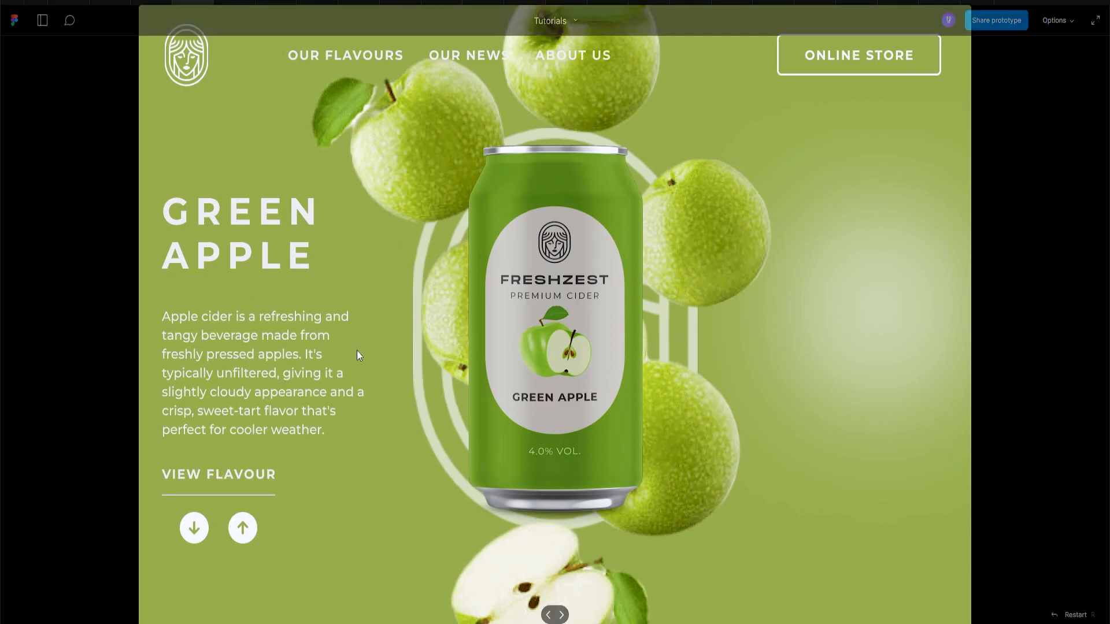
click(192, 533)
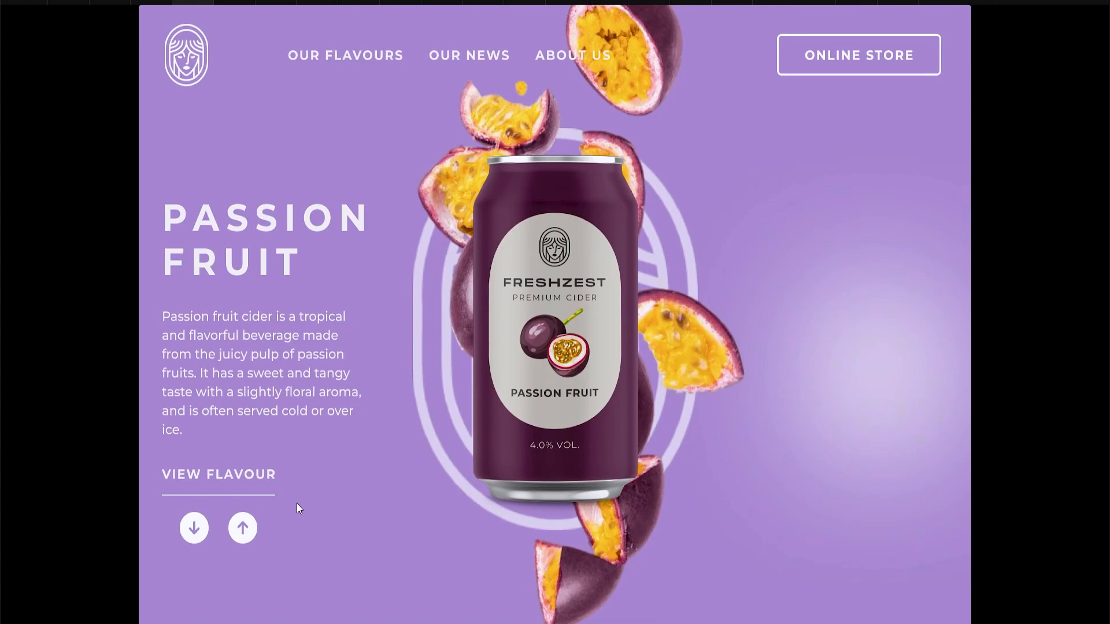
click(243, 529)
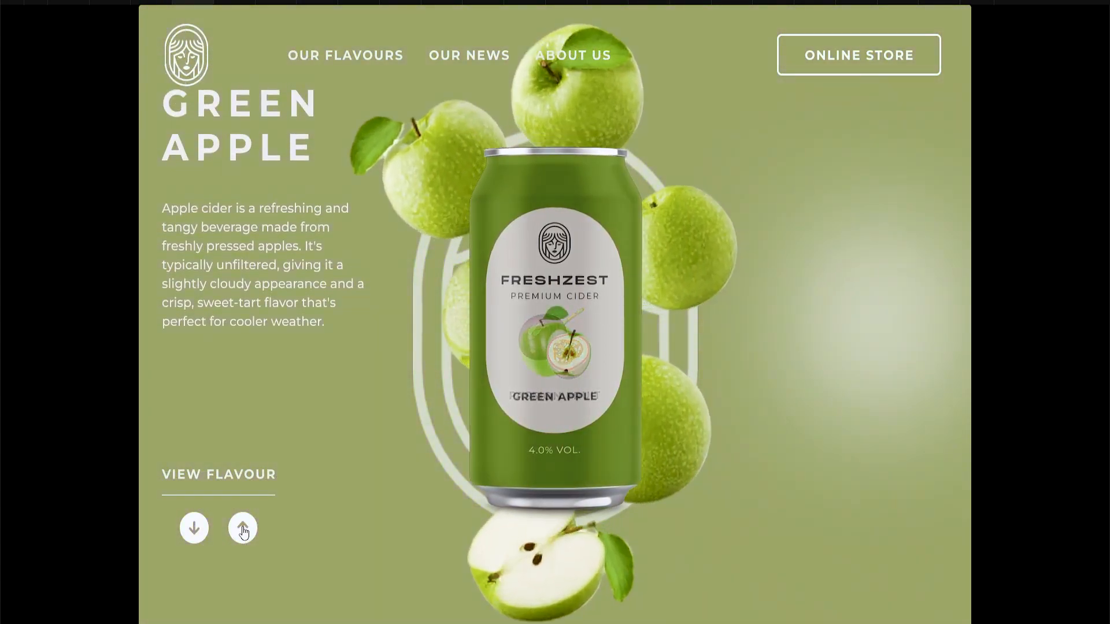
click(243, 529)
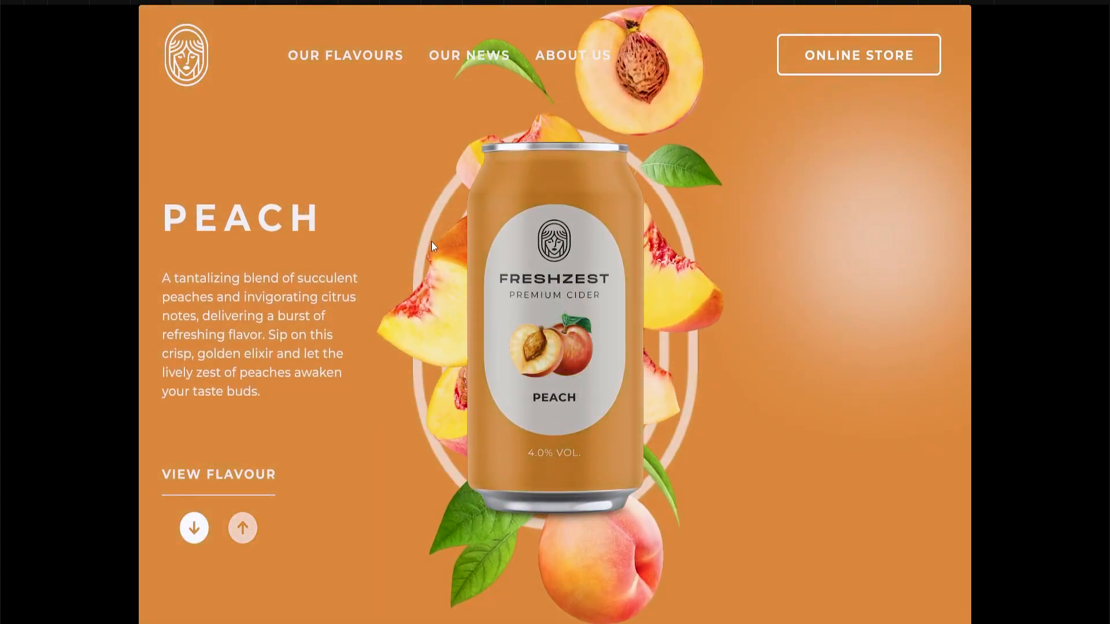
click(194, 542)
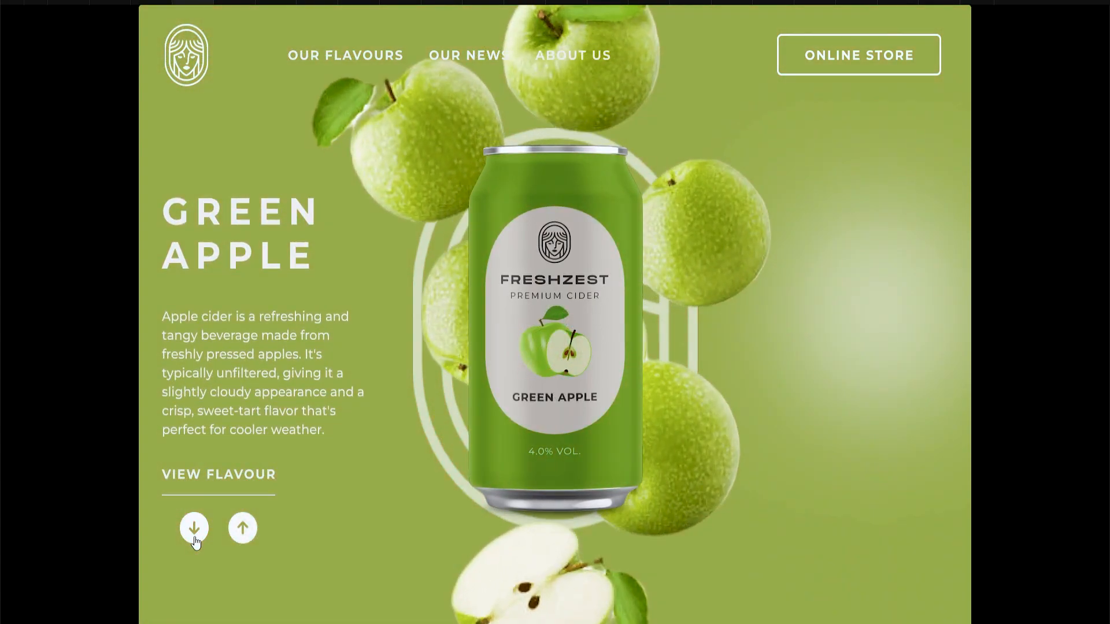
click(195, 529)
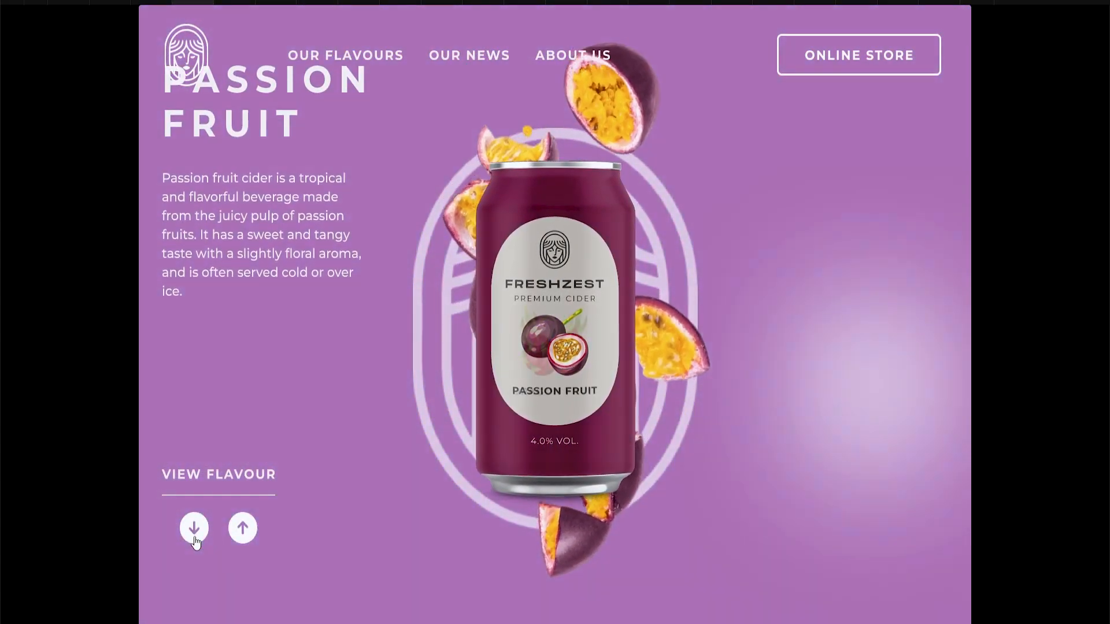
click(194, 537)
click(195, 538)
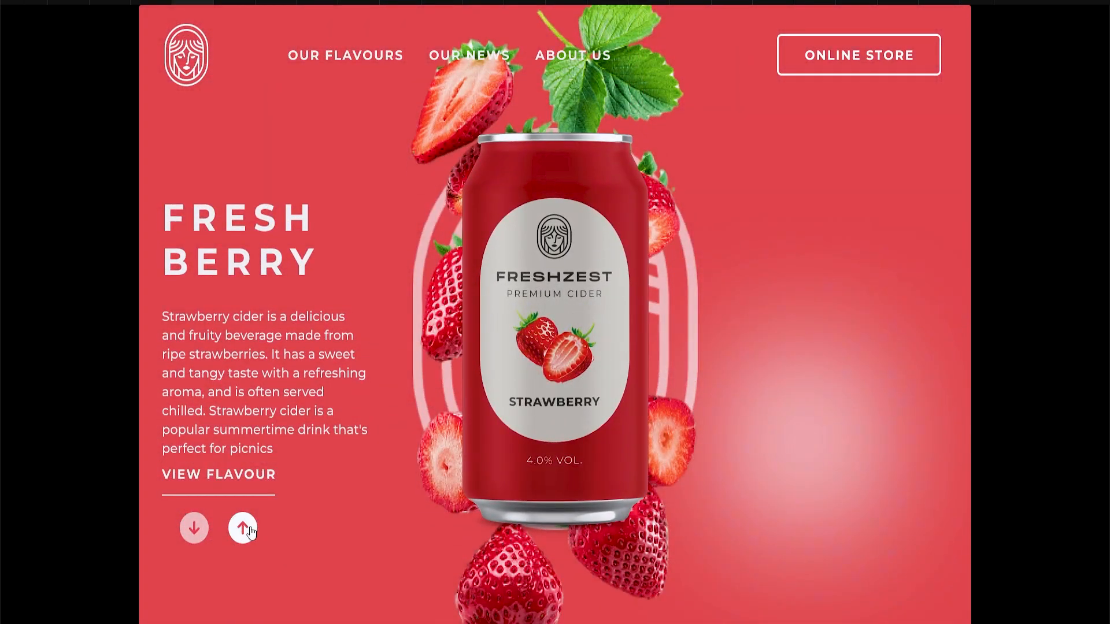
Test the up arrows from Strawberry to Passion Fruit, return down to Strawberry, and go all the way up to Peach.
click(250, 530)
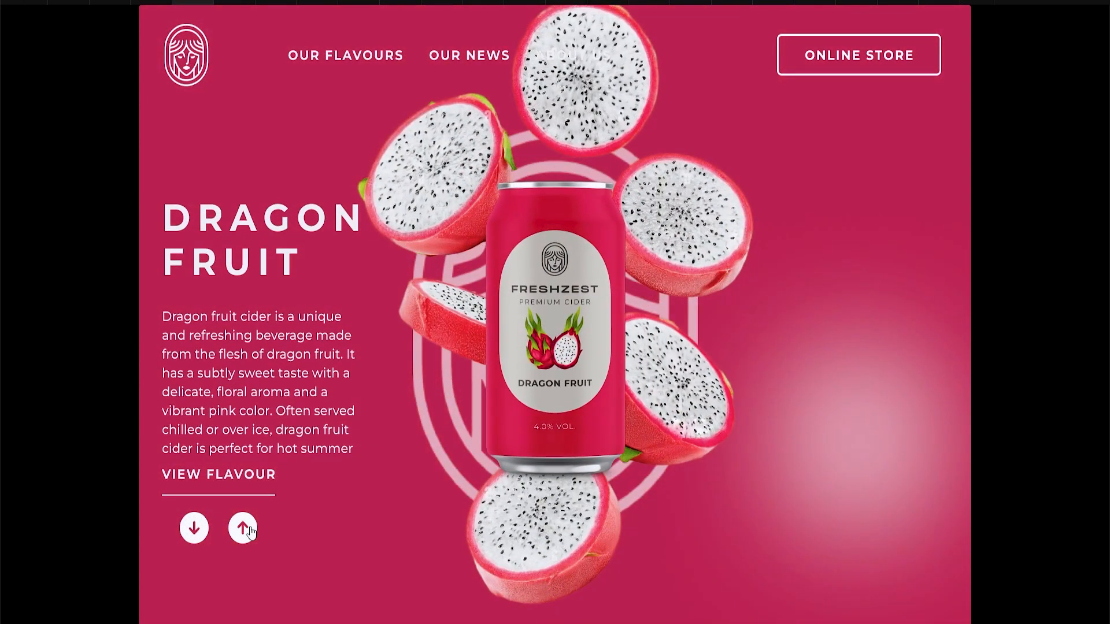
click(249, 531)
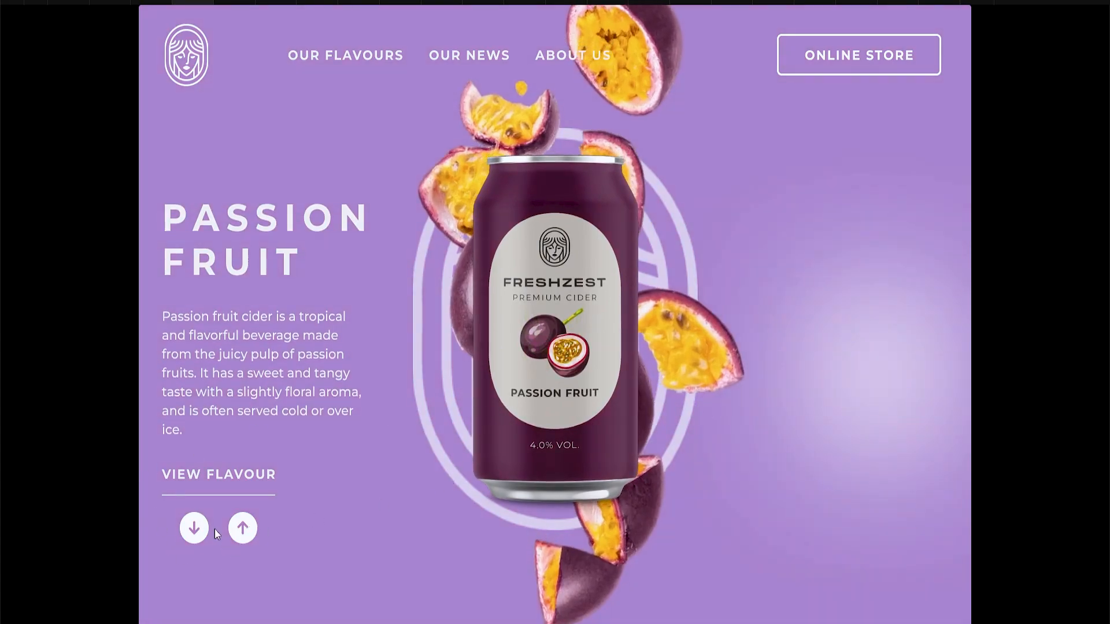
click(203, 529)
click(199, 529)
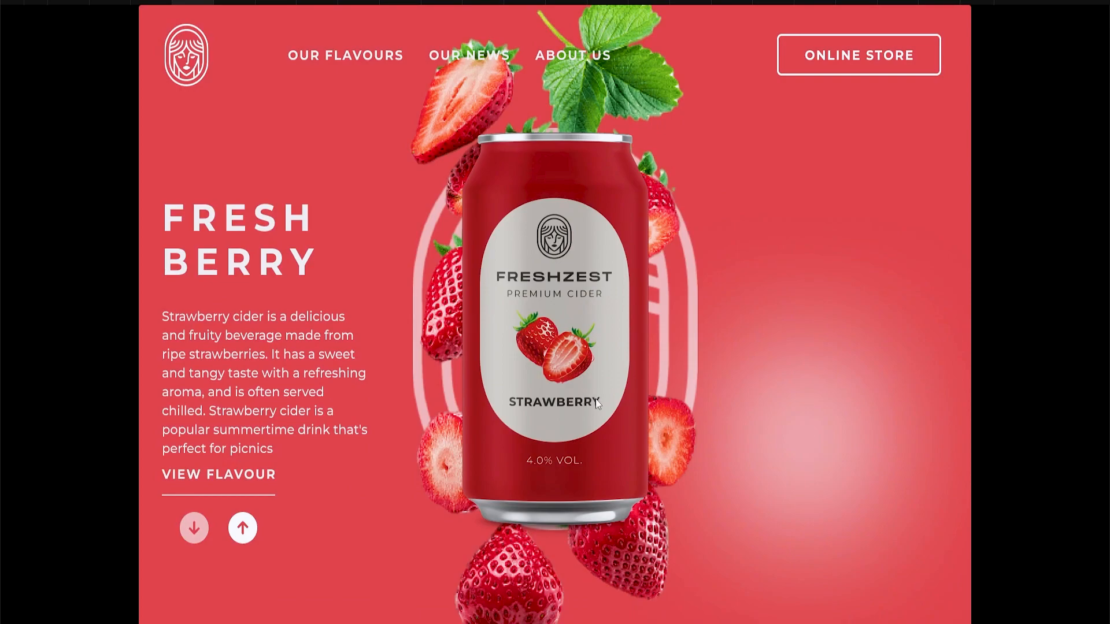
click(243, 529)
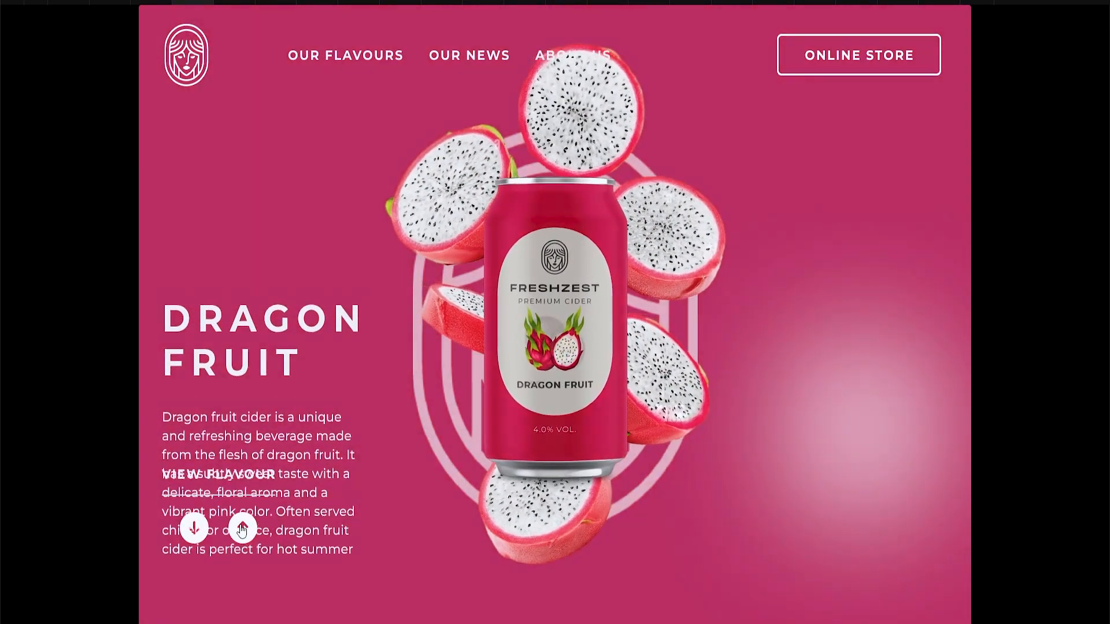
click(243, 530)
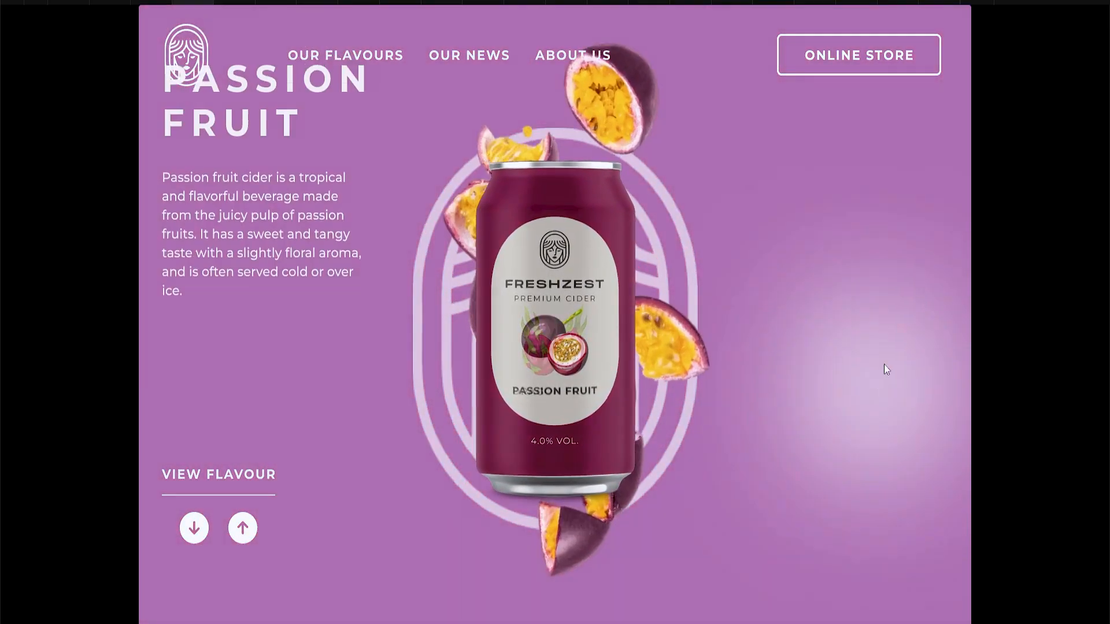
click(251, 525)
click(251, 525)
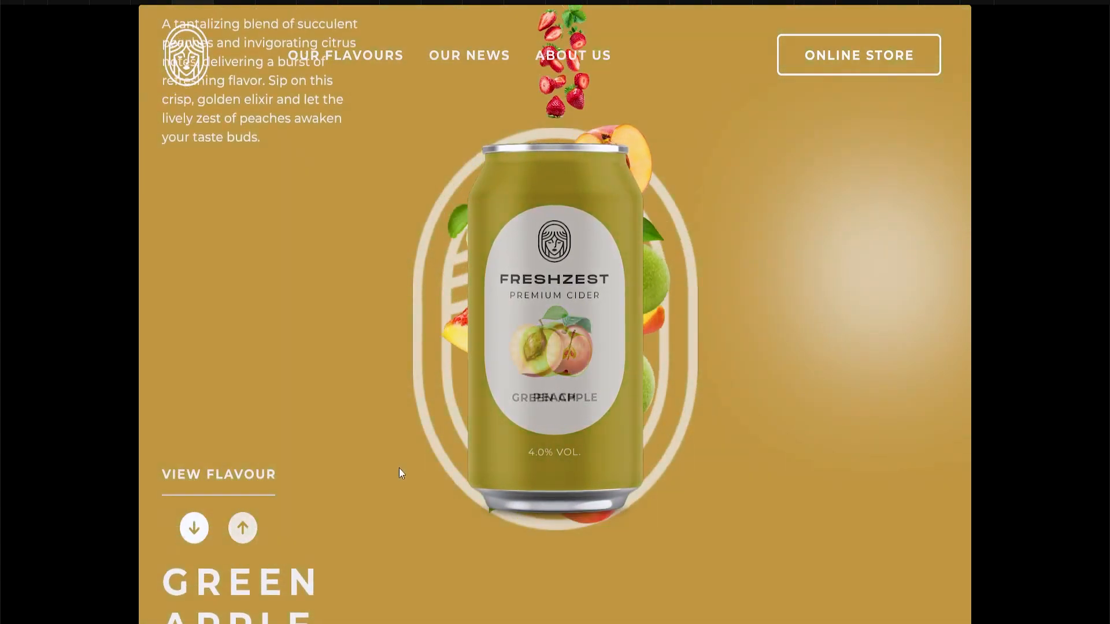
Return to the design file, clear the selection and review the whole layout of flavour frames with the page's Design properties shown.
click(161, 2)
click(804, 247)
scroll(803, 249, down, 5)
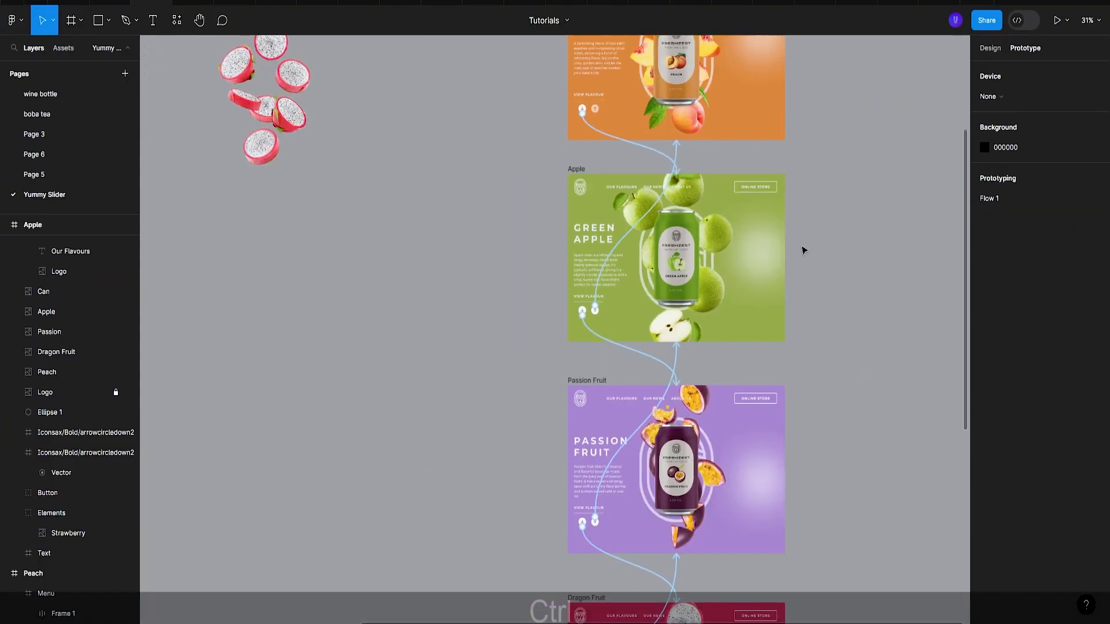
click(991, 51)
scroll(645, 206, down, 4)
scroll(585, 241, up, 3)
scroll(317, 121, down, 3)
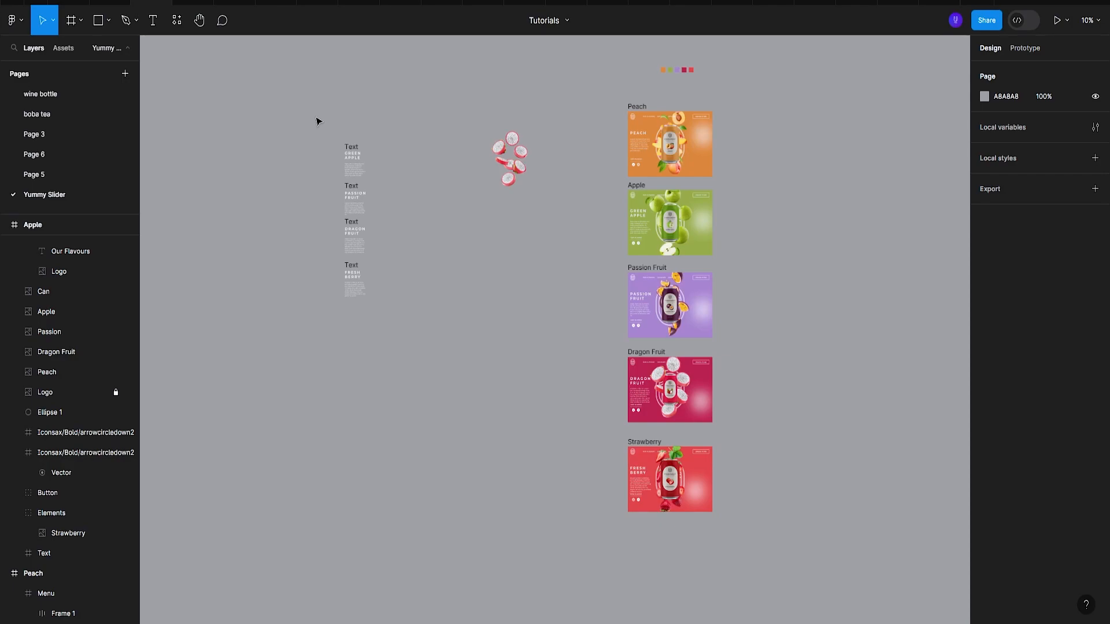